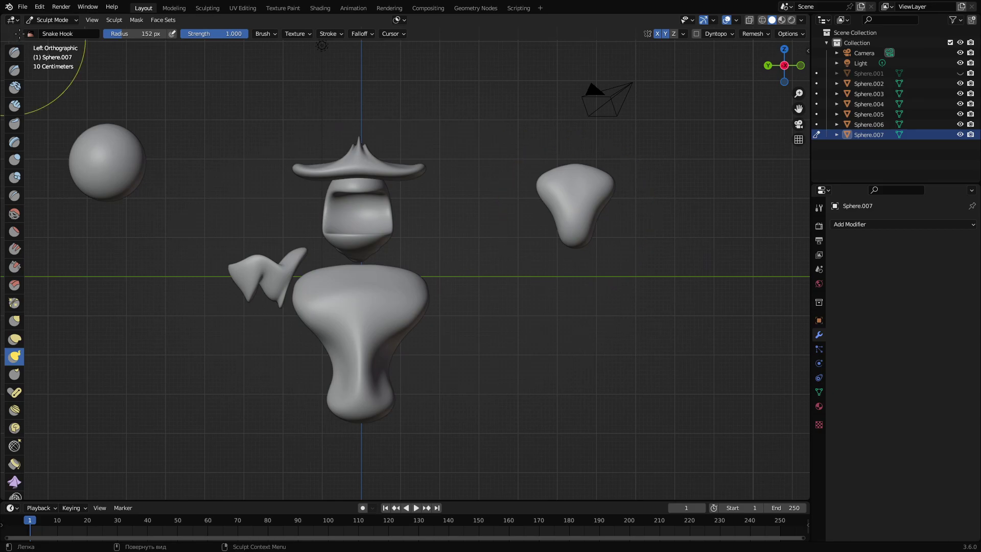
Switch to Object Mode and move the tapered piece Sphere.007 down beneath the torso
click(67, 24)
click(66, 34)
click(576, 186)
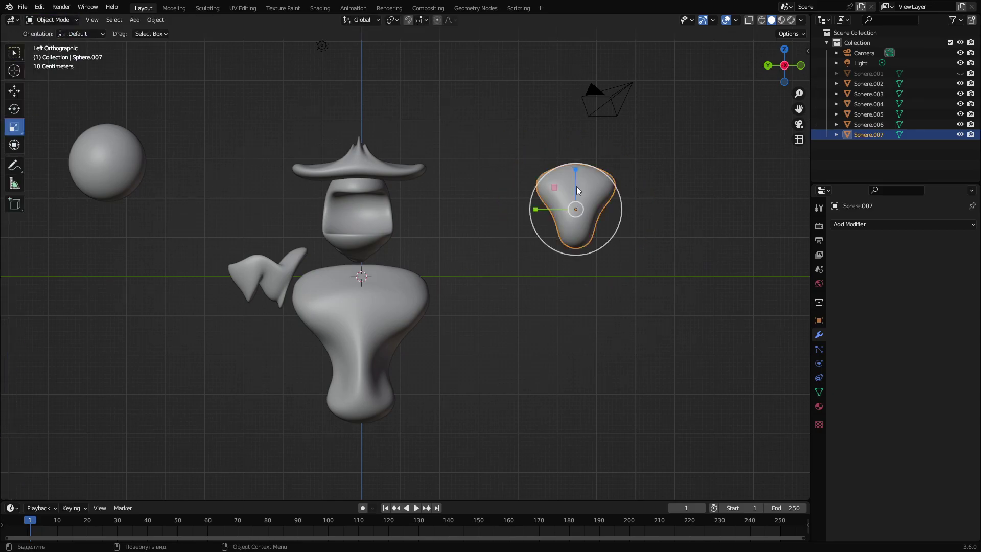
scroll(581, 228, down, 3)
shift+middle_drag(546, 254, 578, 206)
key(g)
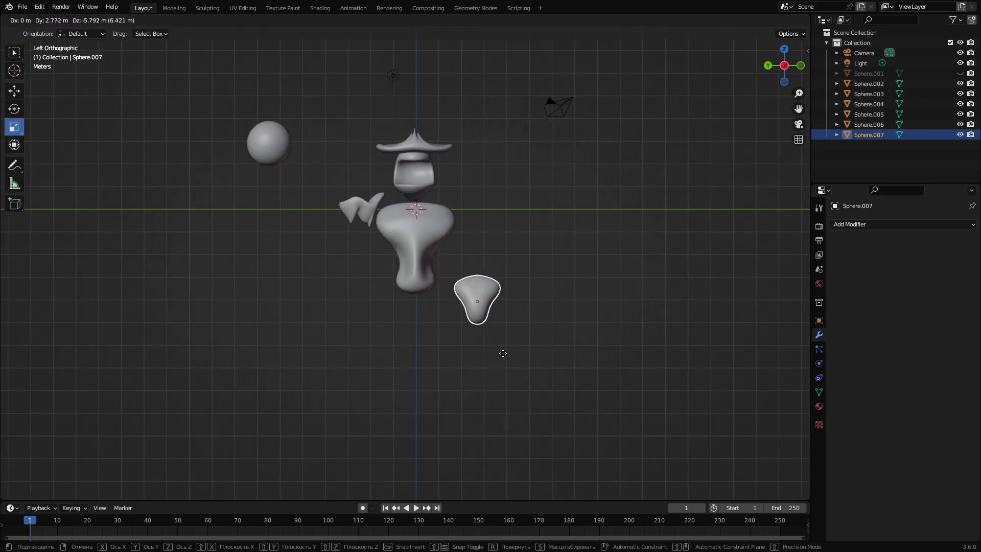
click(446, 358)
Center the tapered piece under the torso's lower end as seen from the front, slightly overlapping it
middle_drag(464, 290, 366, 276)
scroll(429, 315, up, 5)
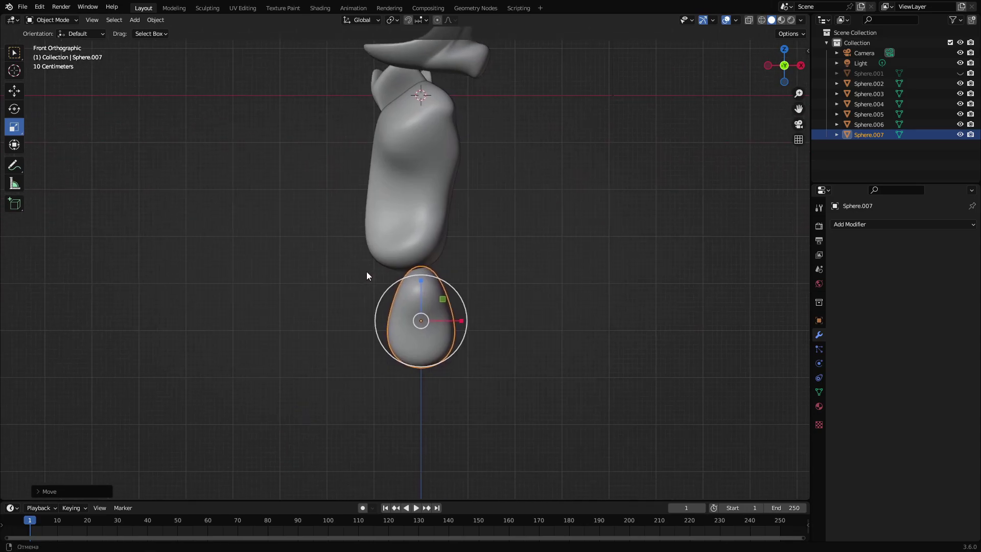
key(g)
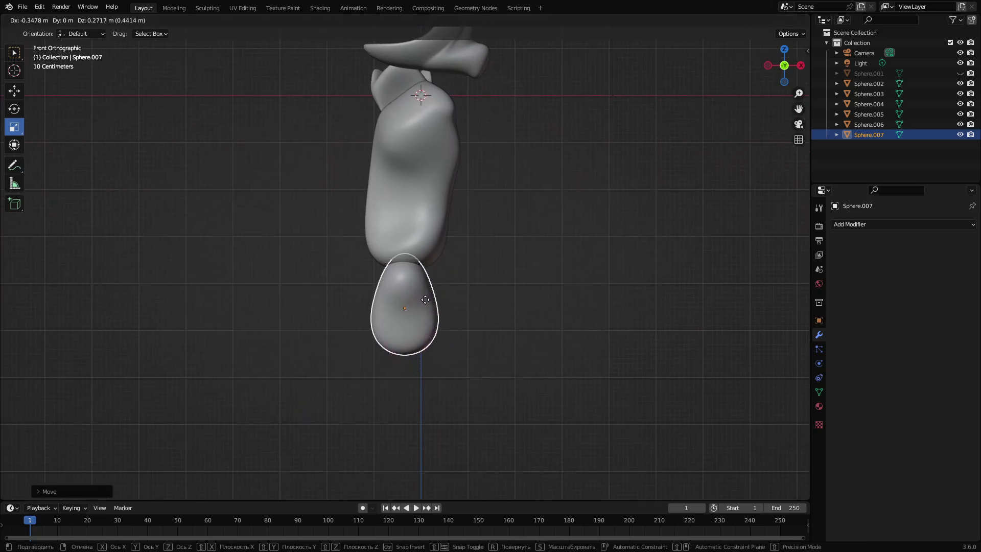
click(425, 299)
Nudge the wing-like piece Sphere.005 slightly closer to the torso and deselect it
scroll(389, 266, down, 4)
alt+middle_drag(353, 236, 411, 274)
click(367, 230)
scroll(367, 248, up, 3)
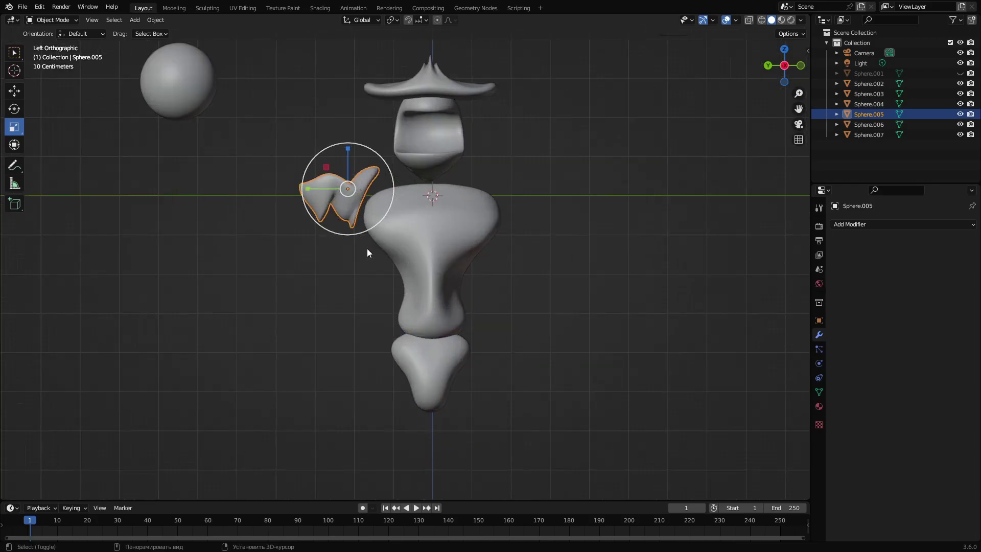
shift+middle_drag(368, 249, 382, 272)
key(g)
click(395, 259)
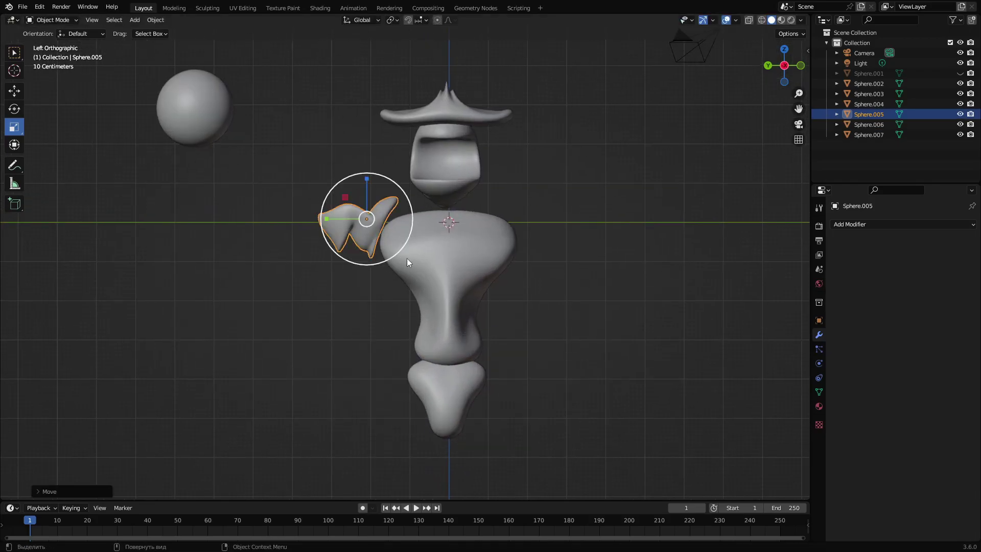
click(574, 208)
Duplicate the spare sphere Sphere.002 and place the copy on the opposite side of the figure
scroll(485, 237, down, 4)
middle_drag(502, 216, 461, 178)
click(322, 198)
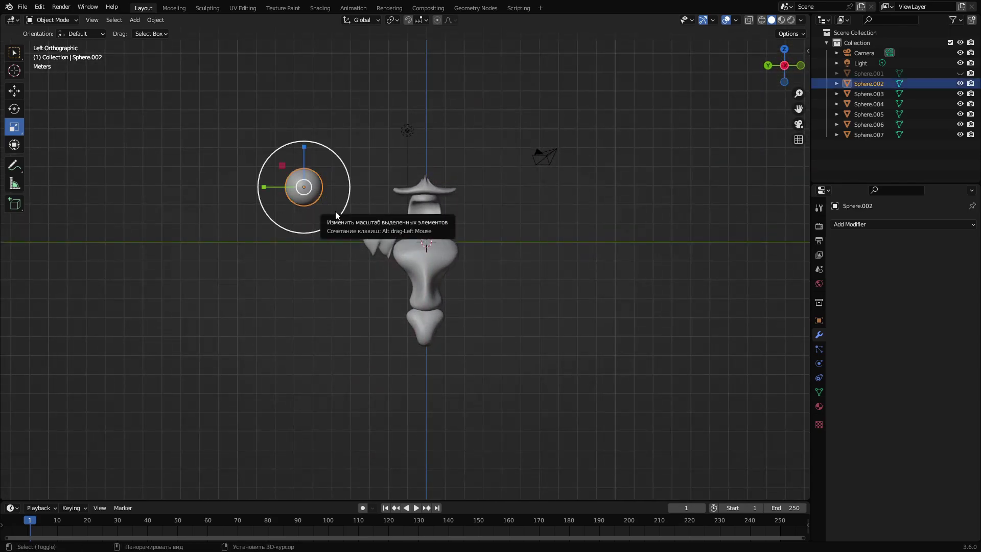
key(shift+d)
key(Escape)
key(g)
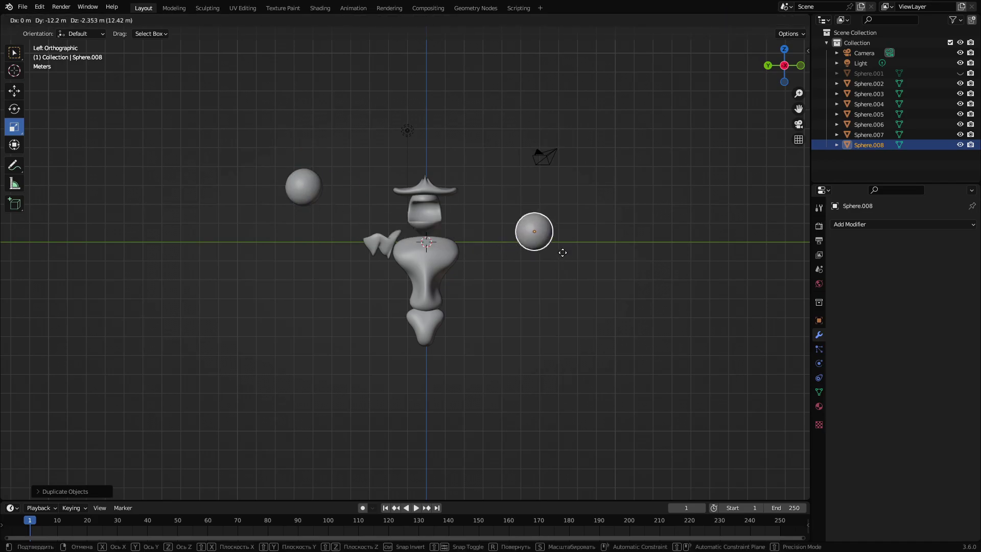
click(567, 246)
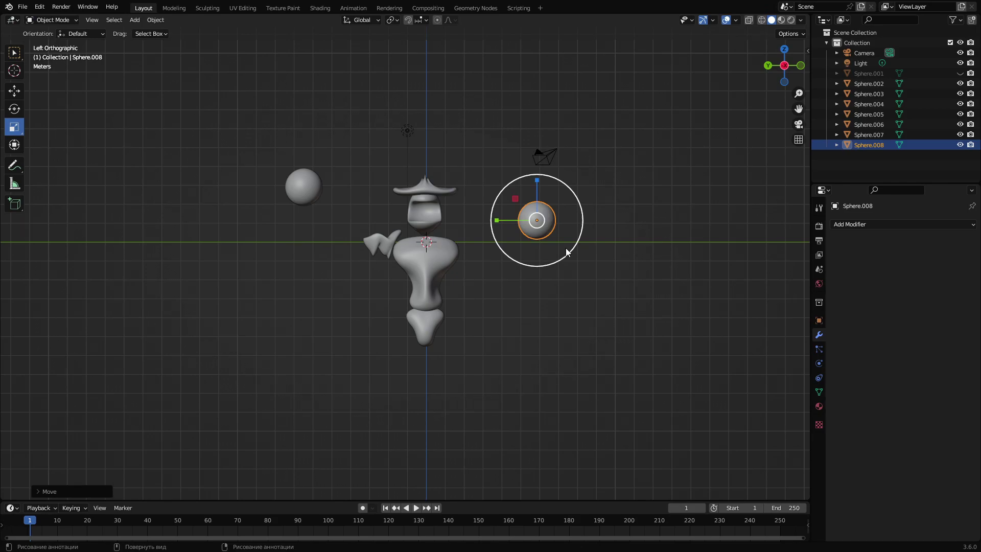
Enter Sculpt Mode on the duplicated sphere and enable X and Y symmetry
scroll(562, 253, up, 3)
shift+middle_drag(581, 252, 549, 311)
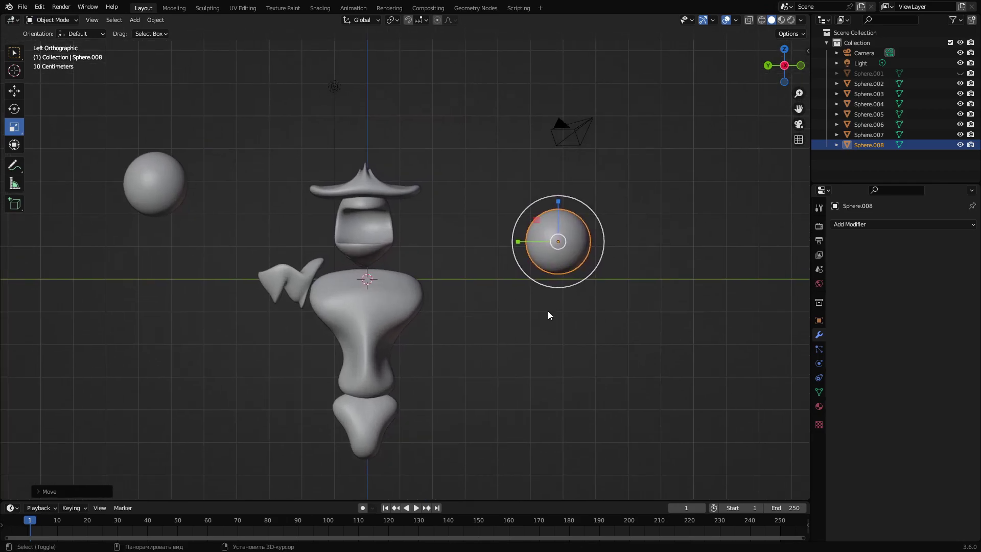
click(49, 20)
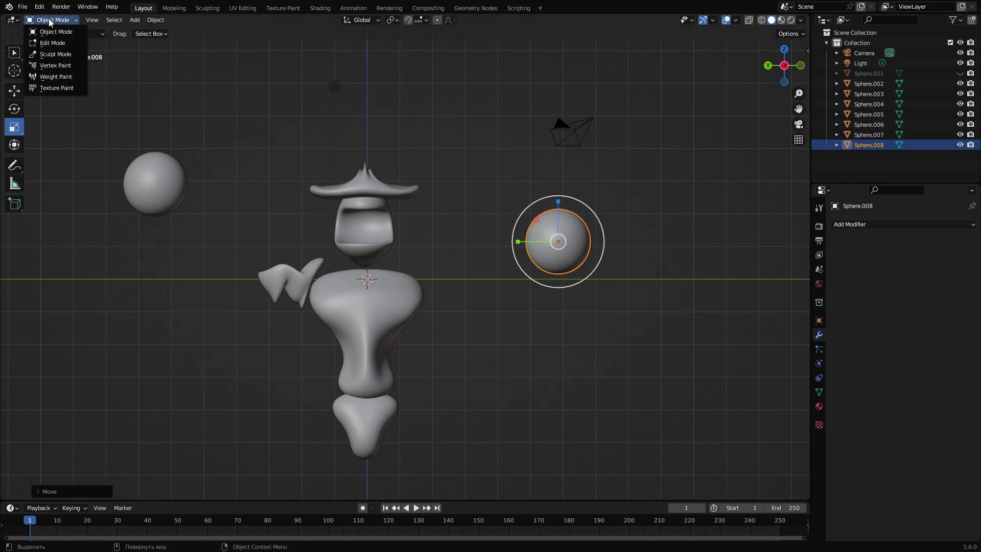
click(55, 55)
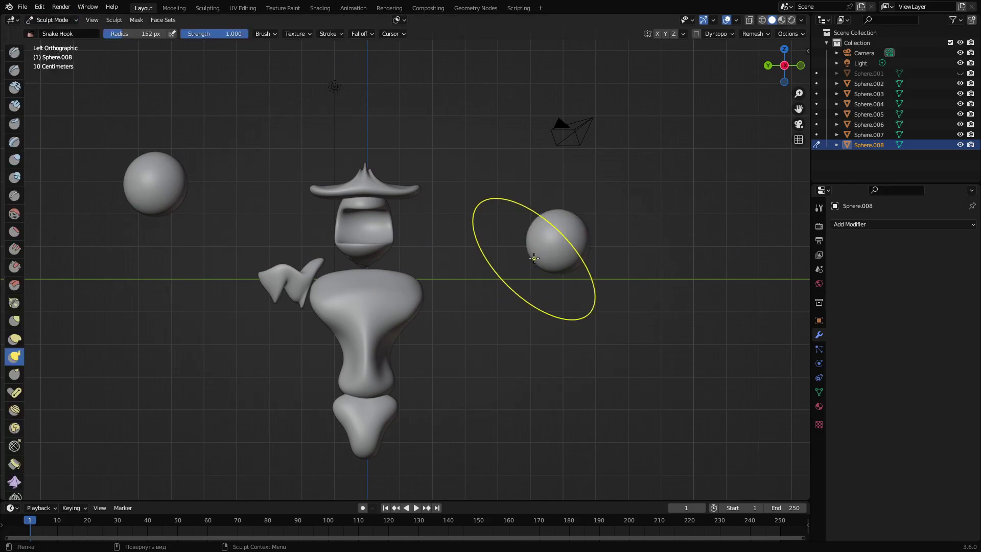
click(664, 34)
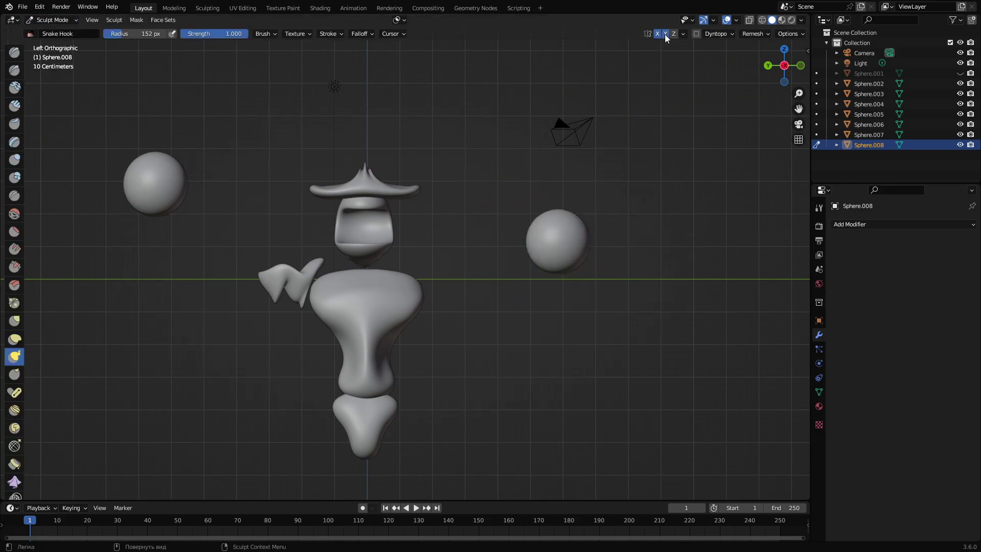
Try to pull the sphere into a curved band with two raised lobes using Snake Hook, and undo it
shift+middle_drag(560, 247, 479, 286)
mouse_move(506, 263)
mouse_down()
mouse_move(509, 253)
mouse_move(552, 279)
mouse_move(520, 273)
mouse_move(531, 212)
mouse_move(499, 240)
mouse_up()
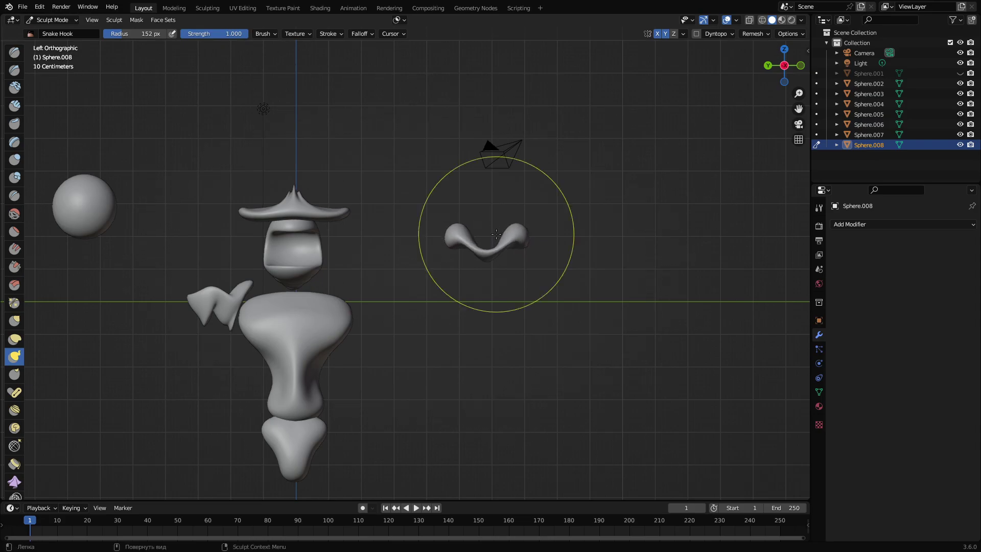
scroll(488, 285, down, 1)
shift+middle_drag(486, 284, 498, 248)
key(ctrl+z)
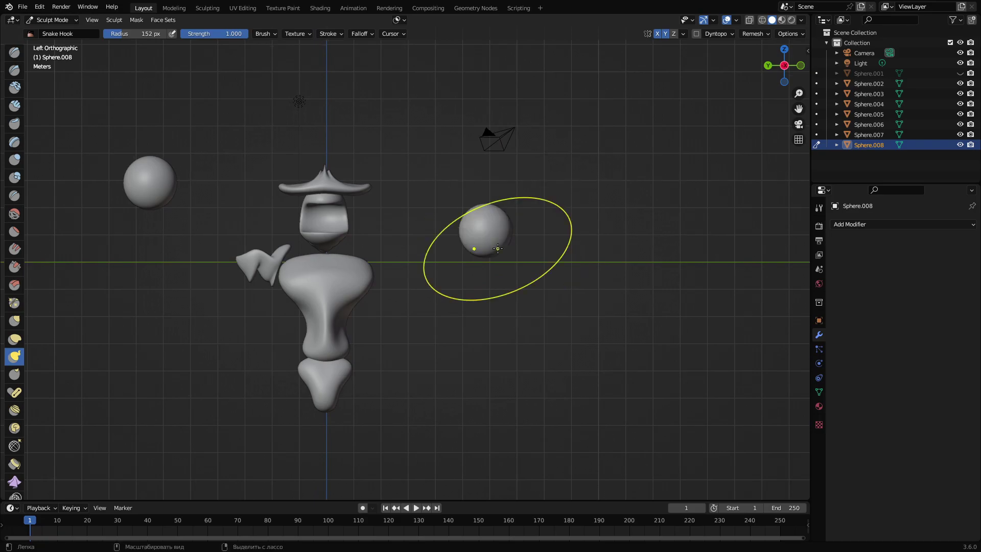
Turn off X and Y symmetry and stretch the sphere upward into a tall rounded column with Snake Hook
click(665, 33)
click(657, 34)
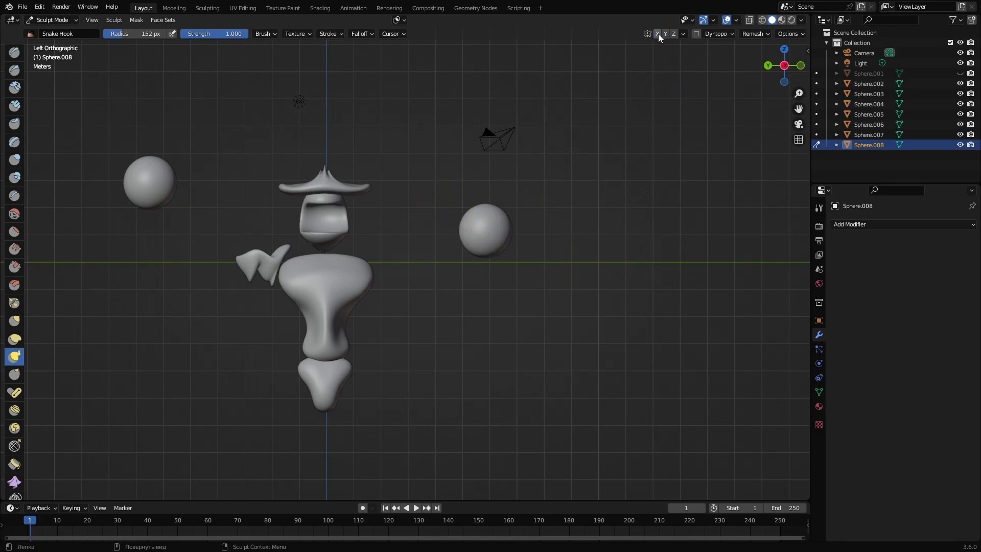
mouse_move(483, 231)
mouse_down()
mouse_move(465, 155)
mouse_move(478, 102)
mouse_move(445, 110)
mouse_up()
mouse_move(455, 154)
mouse_down()
mouse_move(463, 176)
mouse_move(478, 174)
mouse_move(466, 147)
mouse_move(485, 152)
mouse_up()
drag(462, 219, 486, 218)
mouse_move(462, 139)
mouse_down()
mouse_move(486, 158)
mouse_move(486, 173)
mouse_up()
Try to pull the column's side upward with Snake Hook, and undo the strokes
mouse_move(486, 174)
middle_down()
mouse_move(344, 211)
mouse_move(393, 186)
middle_up()
mouse_move(530, 199)
mouse_down()
mouse_move(520, 205)
mouse_move(499, 106)
mouse_move(513, 145)
mouse_move(526, 124)
mouse_up()
mouse_move(464, 197)
middle_down()
mouse_move(584, 217)
mouse_move(565, 213)
mouse_move(575, 209)
middle_up()
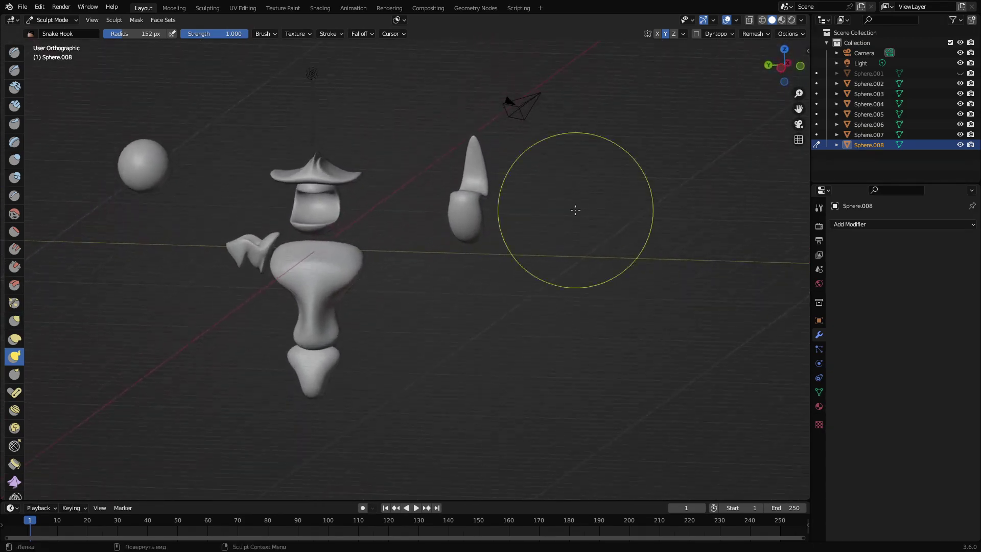
key(ctrl+z)
key(ctrl+z)
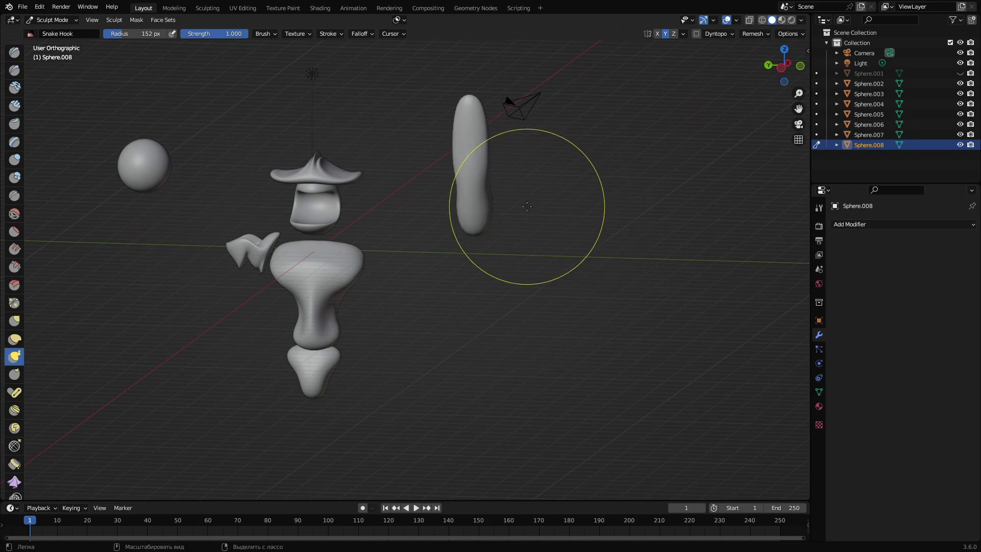
Switch the symmetry to X only and slim the column from several sides with Snake Hook
mouse_move(499, 197)
middle_down()
mouse_move(426, 201)
mouse_move(488, 178)
middle_up()
mouse_move(494, 188)
mouse_down()
mouse_move(476, 184)
mouse_move(480, 162)
mouse_up()
click(662, 32)
mouse_move(495, 158)
mouse_down()
mouse_move(476, 159)
mouse_move(452, 135)
mouse_move(470, 120)
mouse_move(460, 155)
mouse_move(469, 183)
mouse_move(467, 162)
mouse_up()
drag(443, 187, 464, 201)
middle_drag(464, 200, 361, 195)
mouse_move(527, 183)
mouse_down()
mouse_move(504, 185)
mouse_move(507, 197)
mouse_up()
mouse_move(524, 196)
mouse_down()
mouse_move(507, 195)
mouse_move(509, 182)
mouse_up()
Try to bend the slim column into a curved hook shape with Snake Hook, and undo the bends
mouse_move(514, 181)
middle_down()
mouse_move(545, 179)
mouse_move(536, 175)
middle_up()
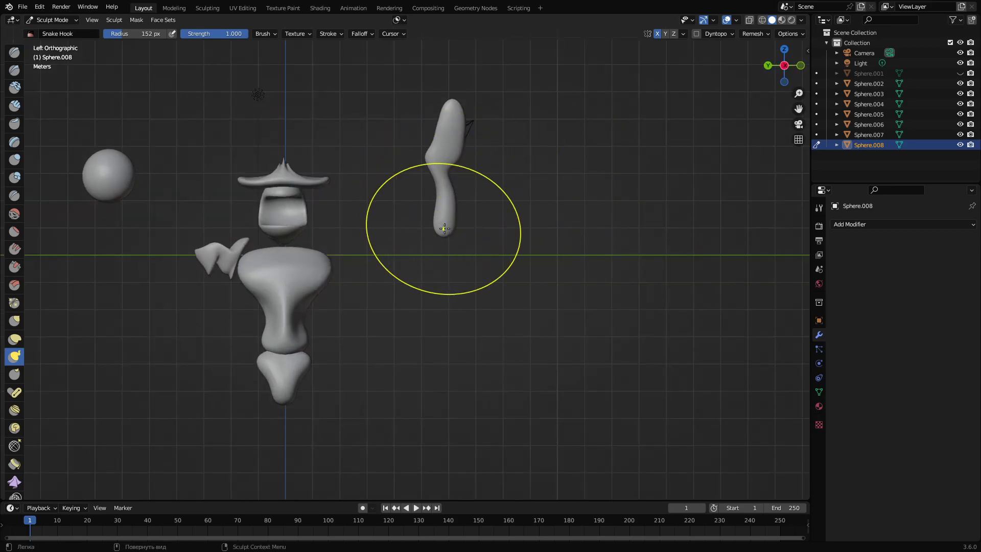
drag(448, 231, 448, 226)
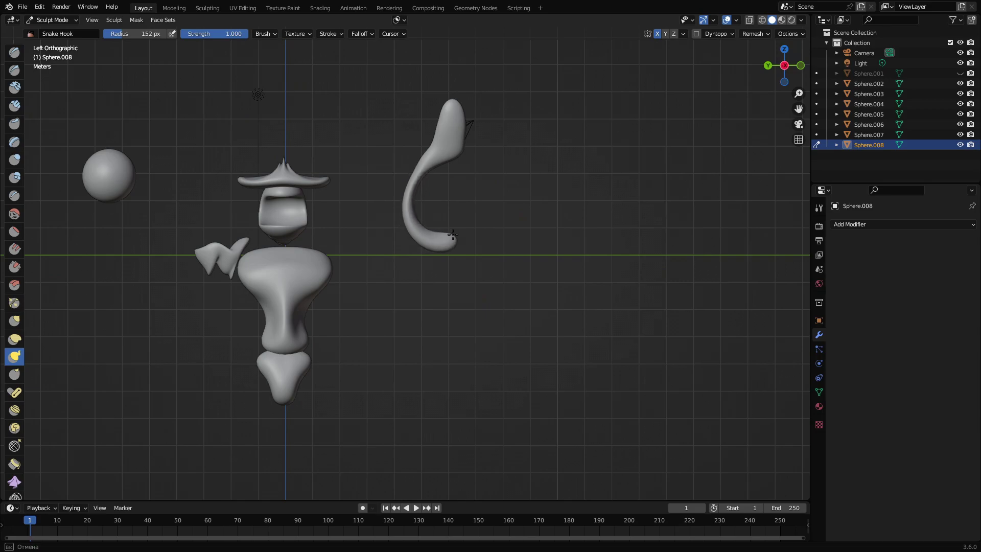
mouse_move(443, 236)
mouse_down()
mouse_move(416, 208)
mouse_move(425, 194)
mouse_up()
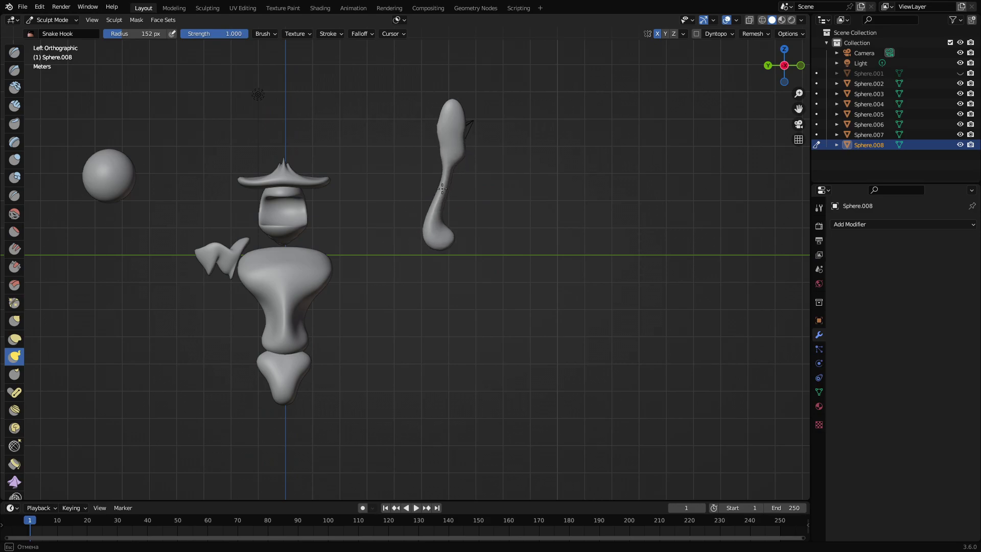
mouse_move(447, 188)
mouse_down()
mouse_move(453, 146)
mouse_move(448, 163)
mouse_up()
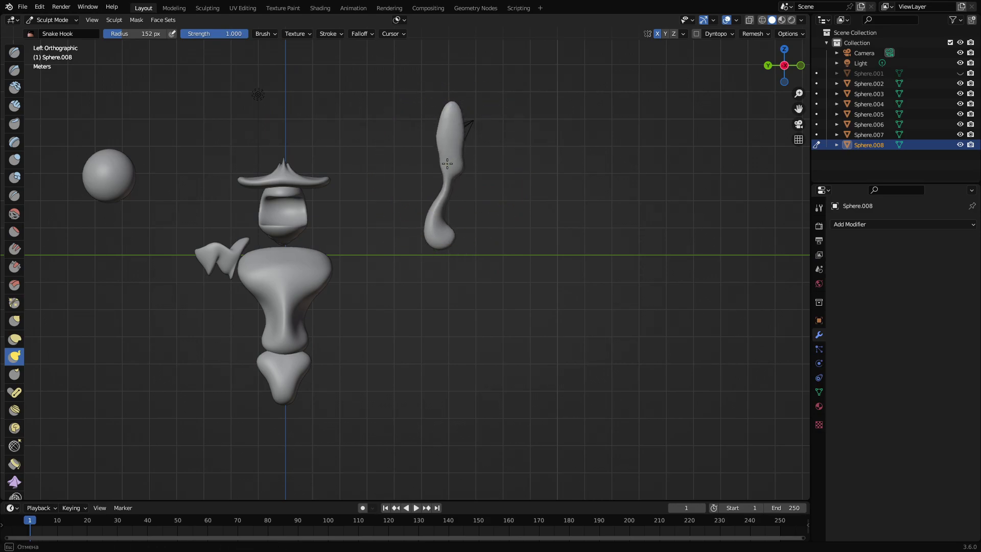
drag(433, 201, 433, 164)
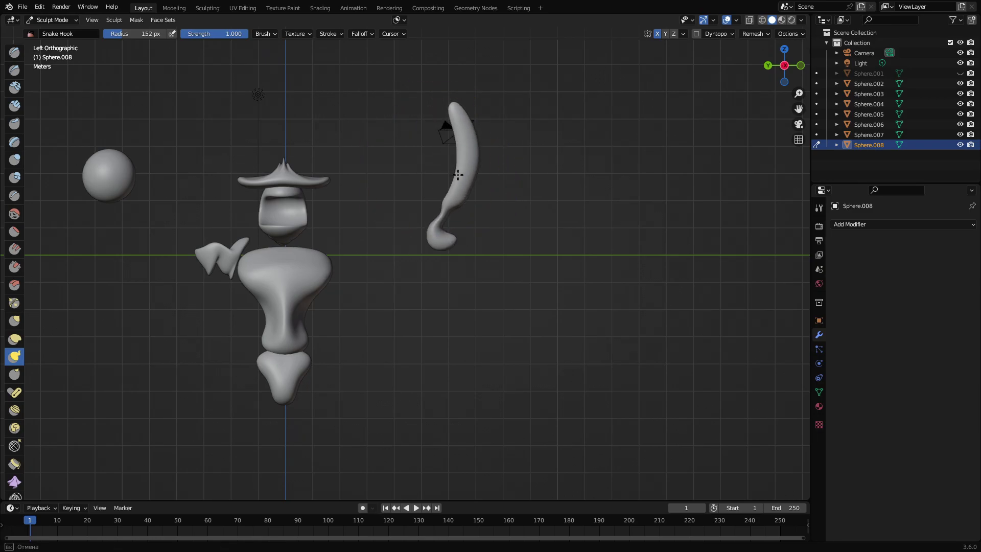
mouse_move(451, 178)
middle_down()
mouse_move(444, 143)
mouse_move(454, 169)
middle_up()
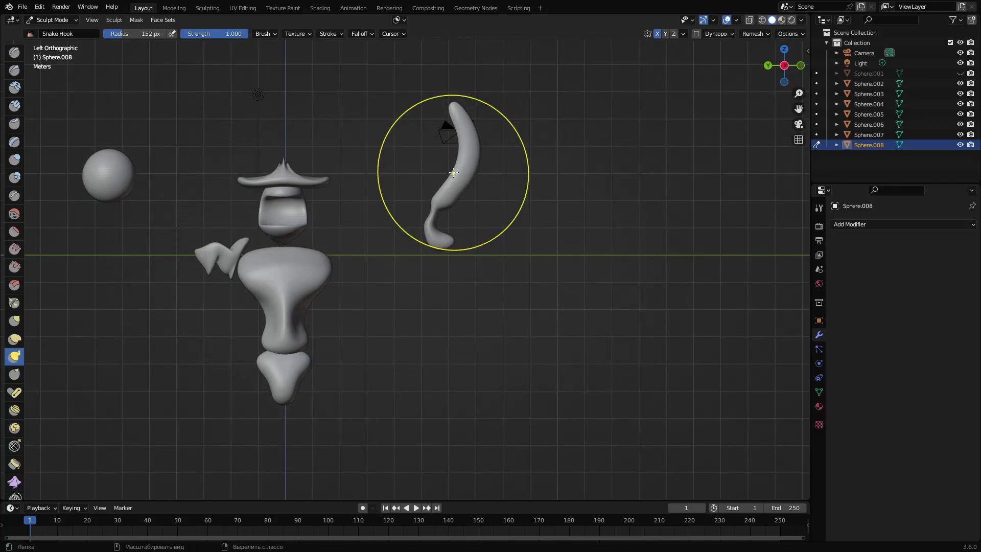
key(ctrl+z)
key(ctrl+z)
key(ctrl+z)
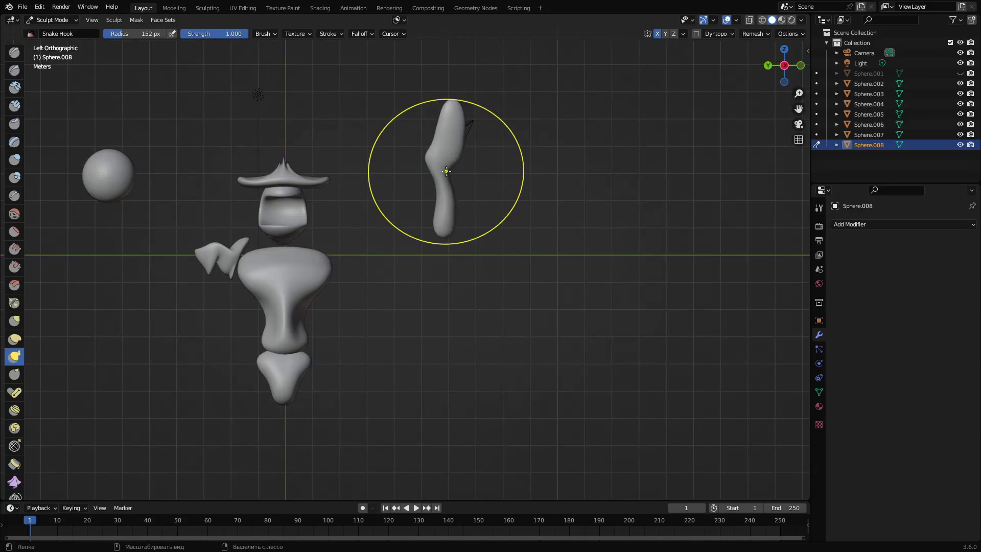
key(ctrl+shift+z)
key(ctrl+z)
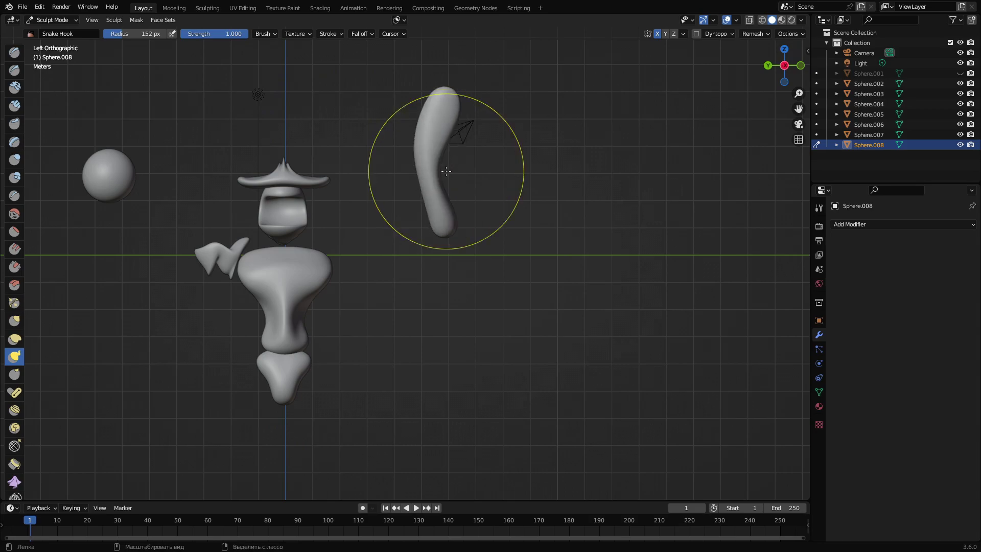
Try to give the column an S-bend and a bulging elbow, and undo back to the straight form
drag(461, 173, 464, 174)
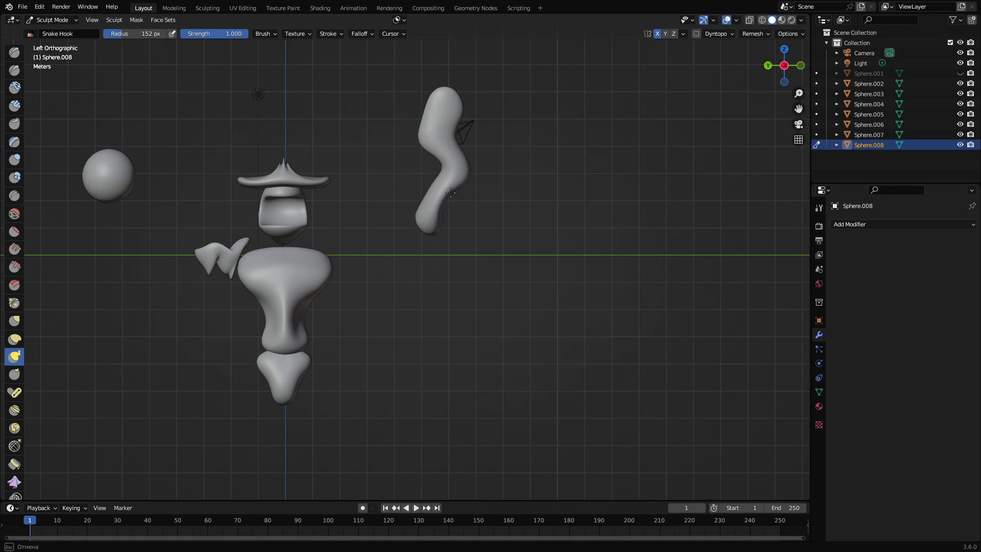
drag(452, 190, 454, 188)
mouse_move(450, 153)
mouse_down()
mouse_move(407, 125)
mouse_move(417, 132)
mouse_up()
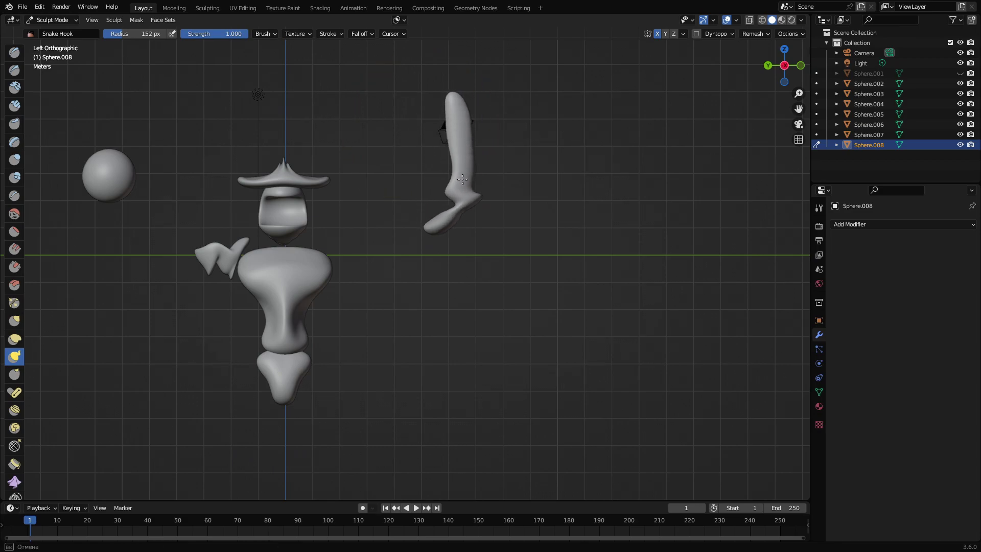
mouse_move(467, 178)
mouse_down()
mouse_move(454, 137)
mouse_move(475, 151)
mouse_move(464, 164)
mouse_move(470, 170)
mouse_up()
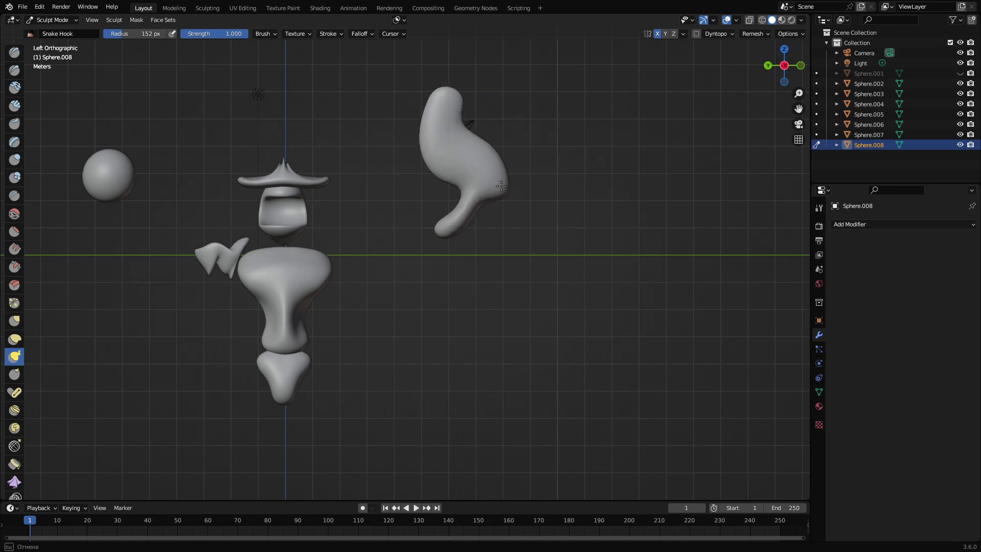
key(ctrl+z)
key(ctrl+z)
key(ctrl+z)
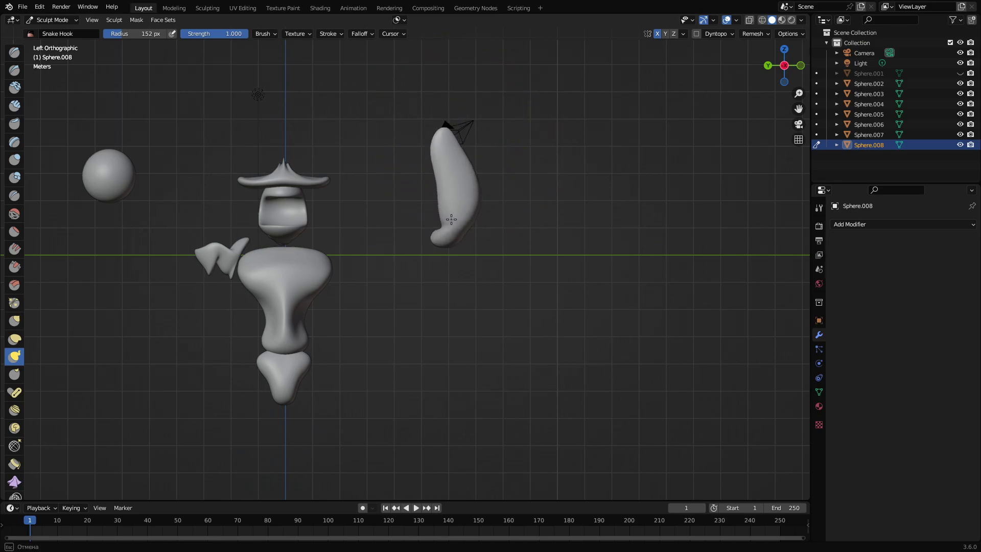
key(Escape)
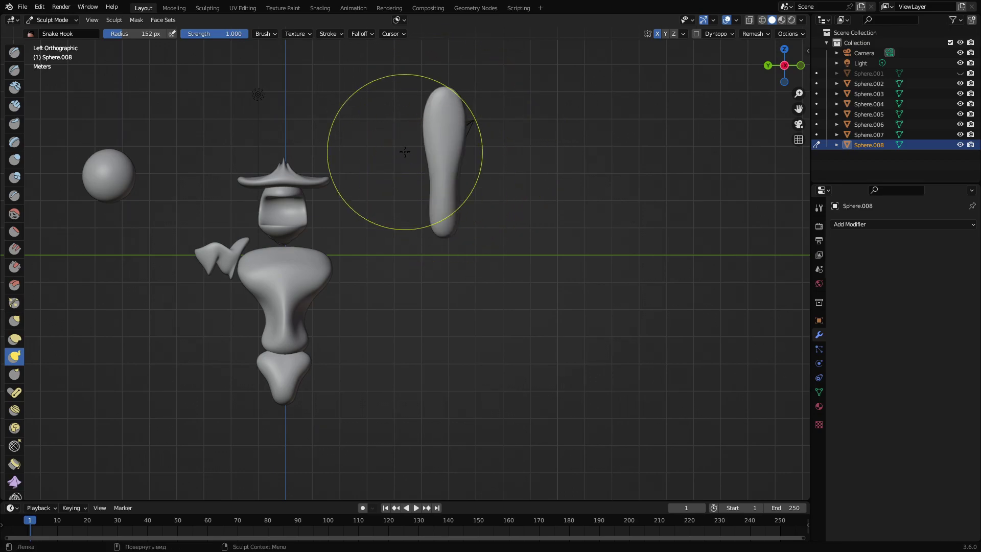
Enable Y symmetry again and sculpt the column into a wide, shallow bowl with a thin upright spike
click(665, 34)
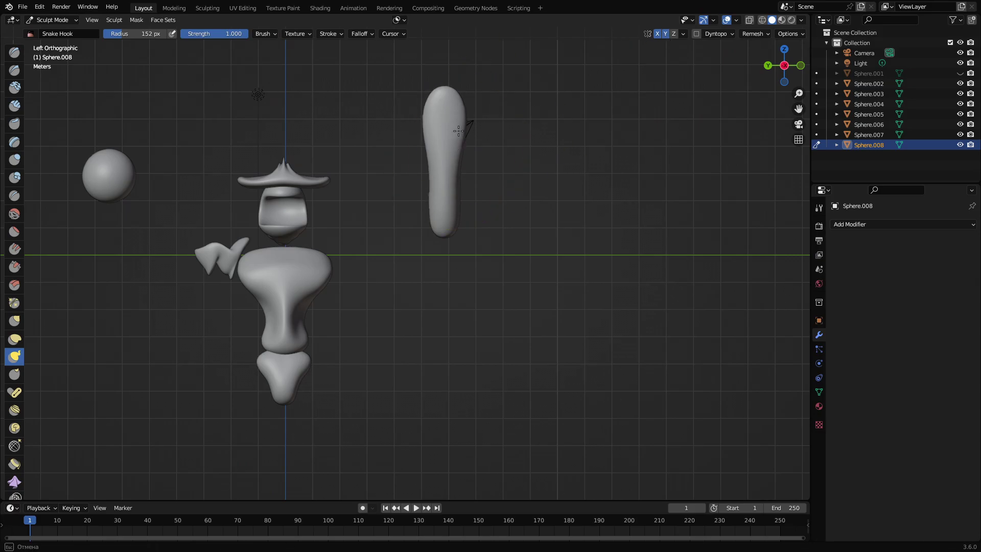
mouse_move(488, 170)
mouse_down()
mouse_move(475, 146)
mouse_move(450, 161)
mouse_move(456, 207)
mouse_move(455, 162)
mouse_up()
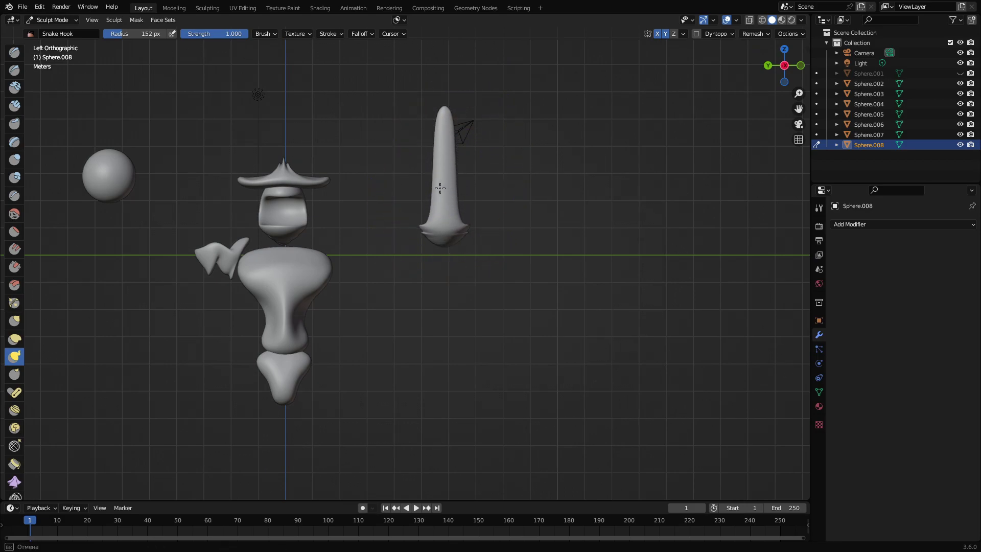
mouse_move(418, 184)
middle_down()
mouse_move(480, 153)
mouse_move(433, 215)
mouse_move(288, 210)
mouse_move(386, 227)
middle_up()
drag(377, 214, 358, 189)
middle_drag(377, 203, 605, 193)
drag(346, 195, 379, 205)
middle_drag(341, 220, 523, 203)
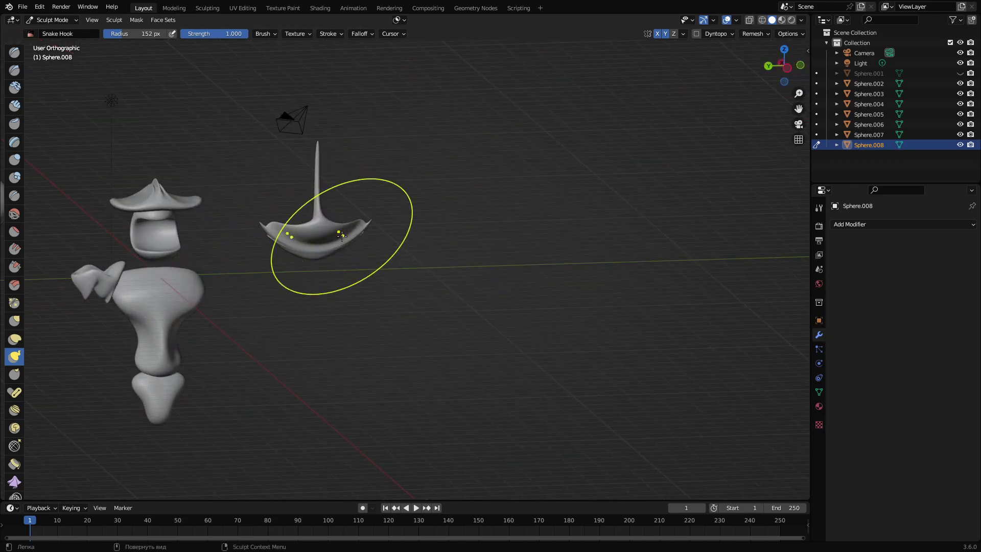
Leave Sculpt Mode and return the spiked bowl piece to Object Mode
middle_drag(342, 236, 441, 246)
alt+middle_drag(443, 255, 372, 334)
click(72, 19)
click(61, 32)
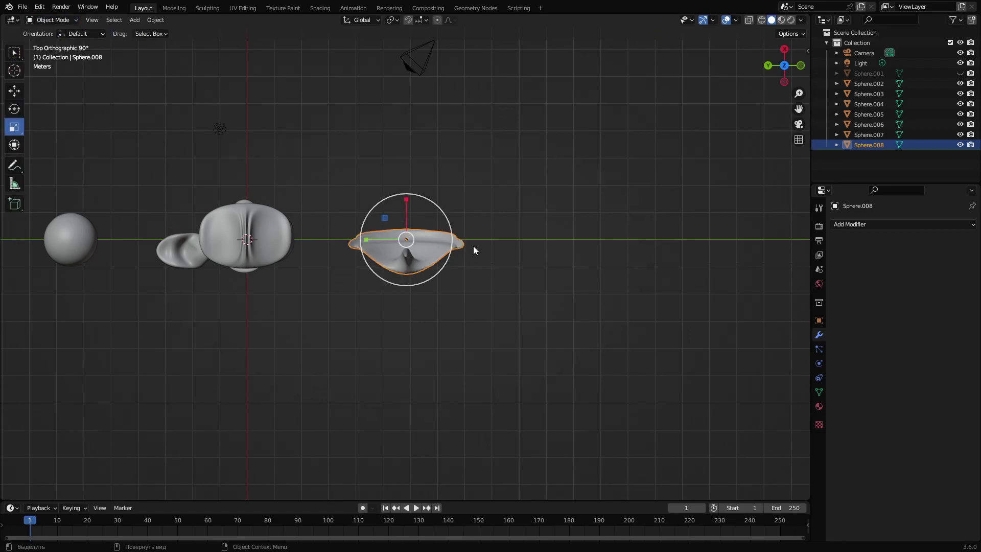
Move the spiked bowl piece onto the figure's head and scale it down to about 0.57
key(g)
click(306, 271)
mouse_move(289, 279)
middle_down()
mouse_move(257, 166)
mouse_move(274, 157)
middle_up()
shift+middle_drag(260, 213, 388, 319)
scroll(434, 187, up, 4)
key(s)
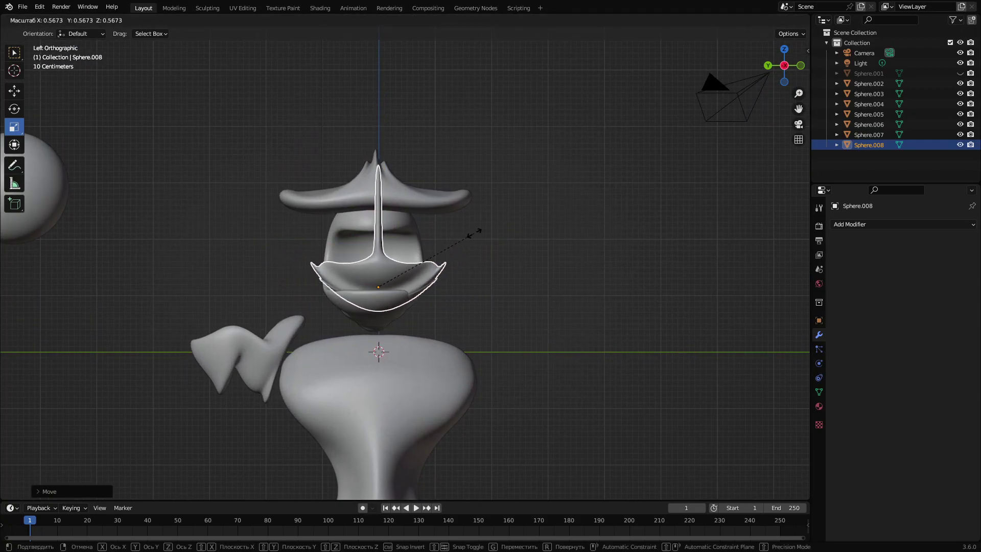
click(473, 233)
Position the spiked bowl piece just in front of the jaw and align it with the head's centre line
mouse_move(400, 240)
middle_down()
mouse_move(473, 228)
mouse_move(489, 240)
mouse_move(409, 252)
middle_up()
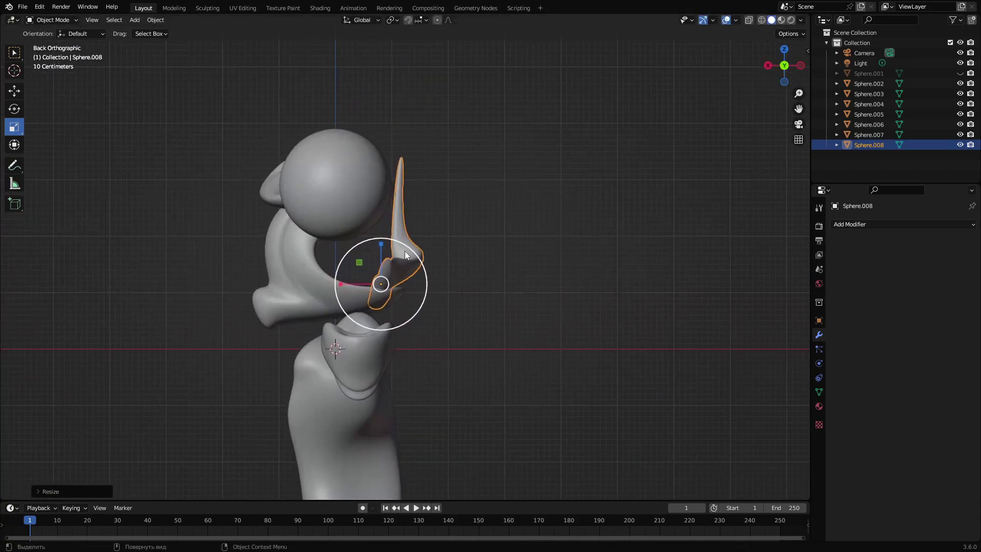
click(401, 277)
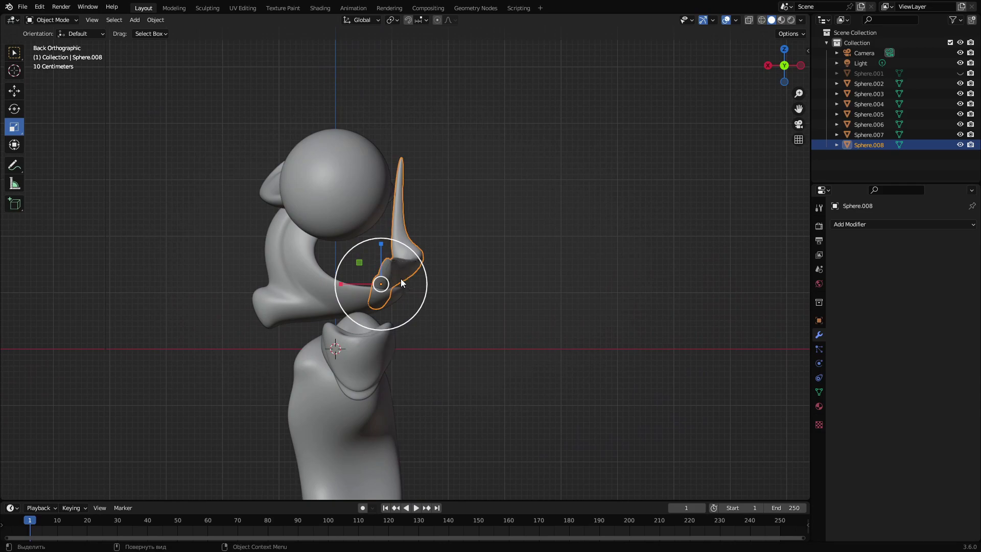
key(g)
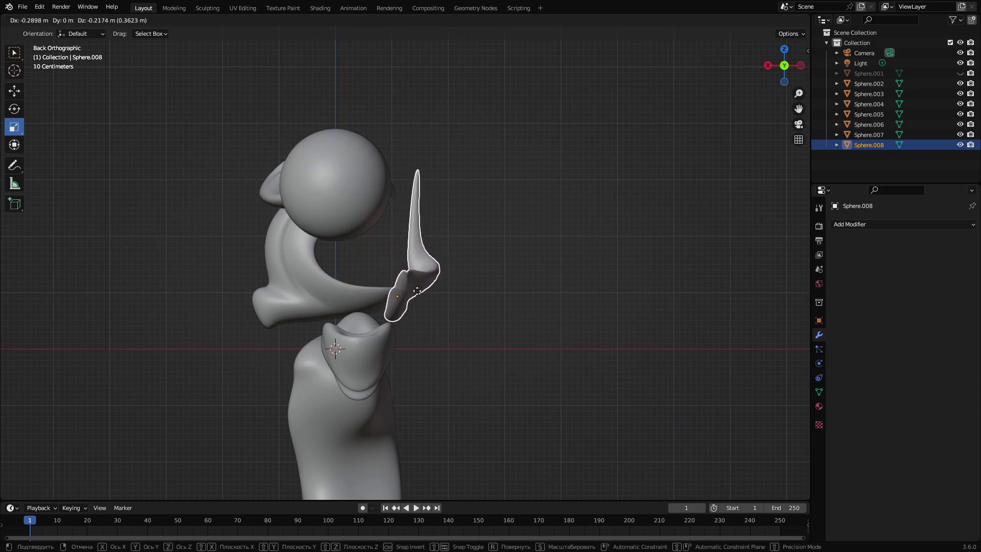
click(409, 294)
middle_drag(409, 293, 377, 302)
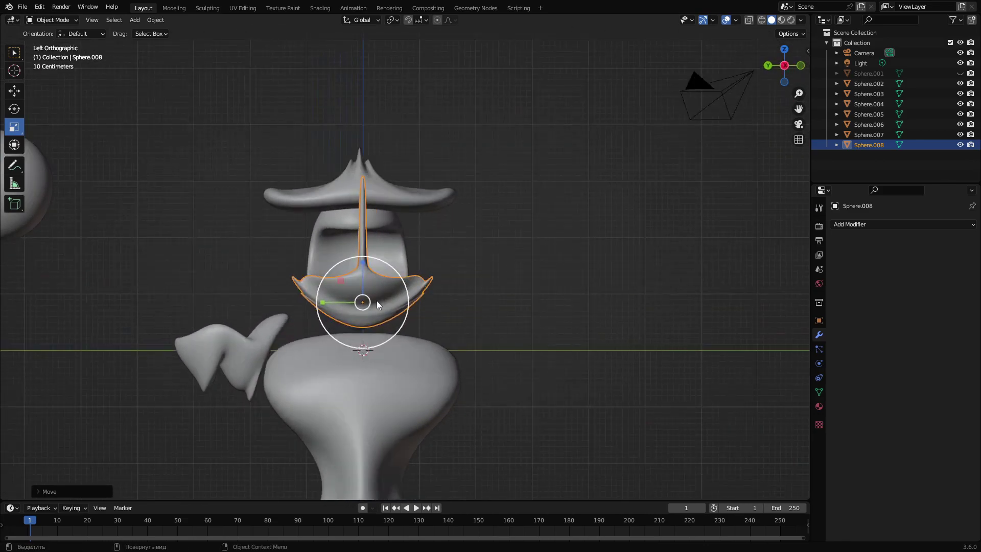
key(g)
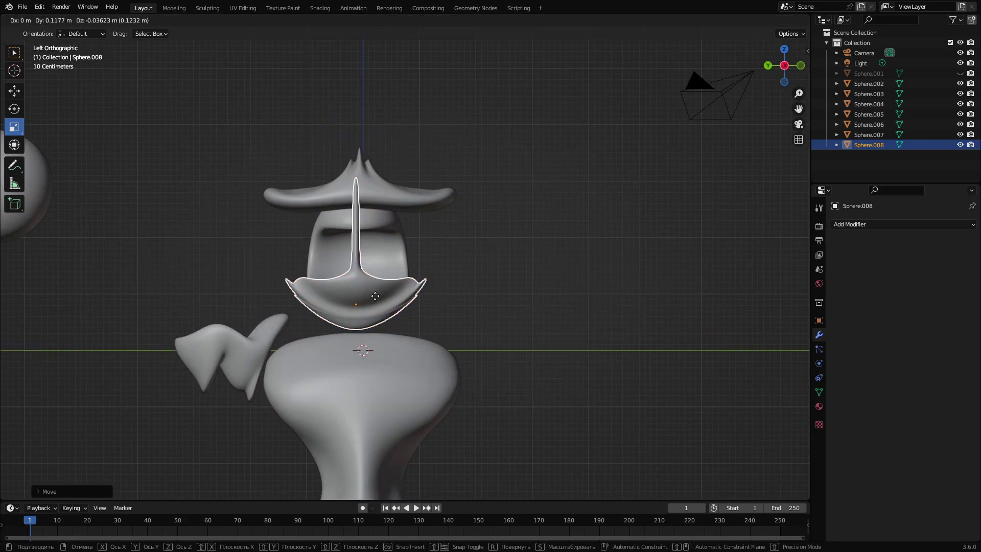
click(377, 296)
Tilt the spiked bowl piece slightly so its spike leans toward the hat brim
mouse_move(377, 296)
middle_down()
mouse_move(289, 297)
mouse_move(308, 278)
mouse_move(366, 278)
mouse_move(355, 298)
mouse_move(372, 300)
middle_up()
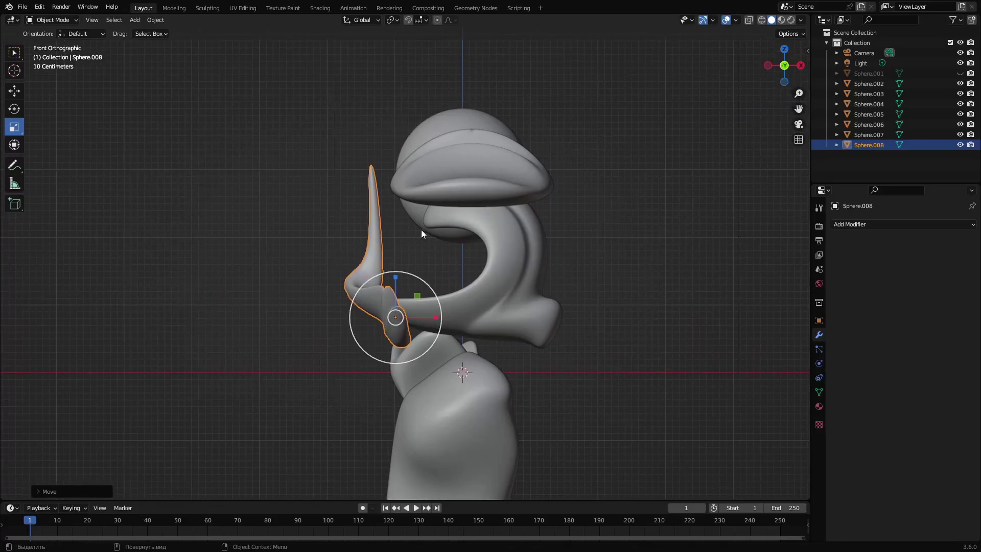
key(r)
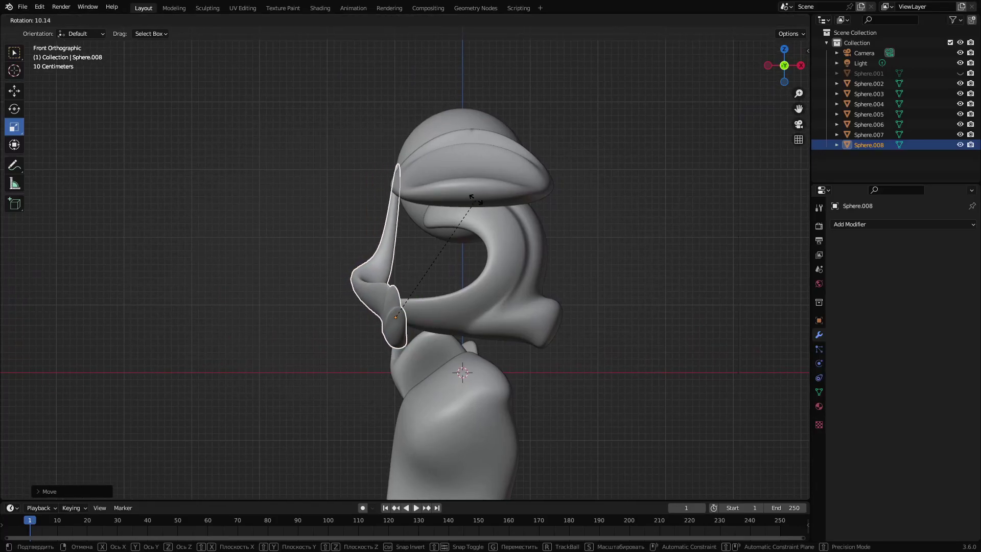
click(466, 199)
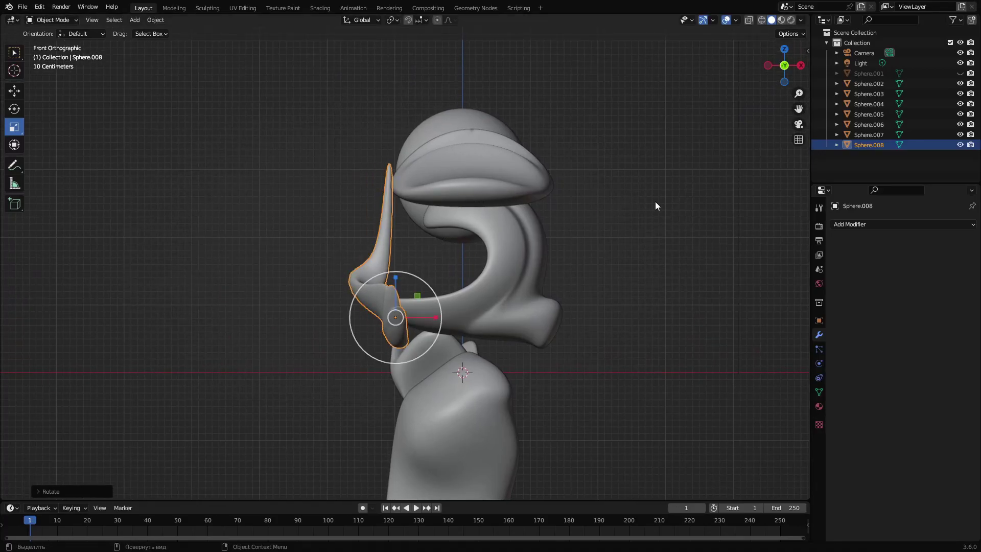
scroll(516, 247, down, 4)
middle_drag(516, 247, 412, 243)
scroll(415, 296, down, 2)
mouse_move(411, 287)
middle_down()
mouse_move(397, 335)
mouse_move(413, 302)
middle_up()
scroll(412, 303, up, 2)
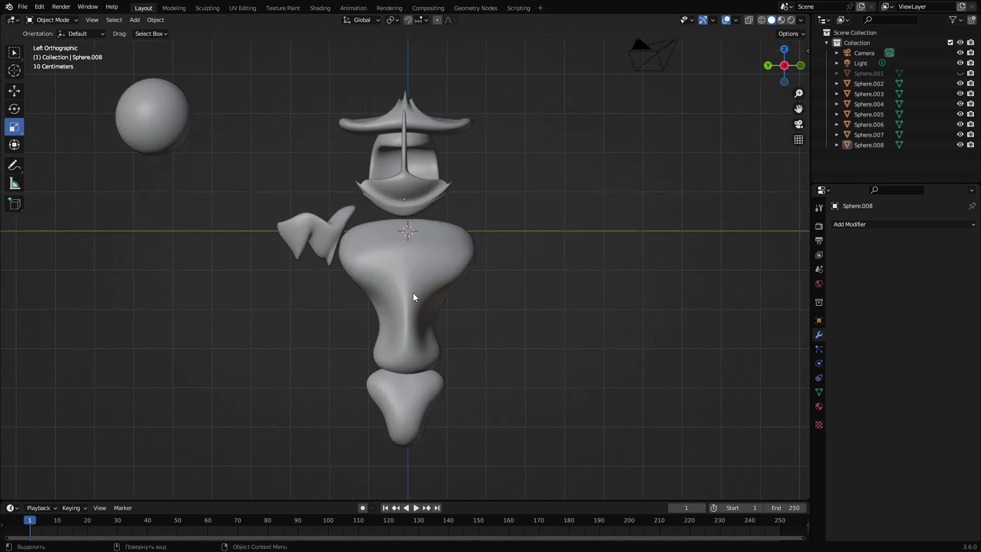
Duplicate the spare sphere and place the copy on the opposite side of the figure
scroll(388, 275, down, 3)
click(266, 178)
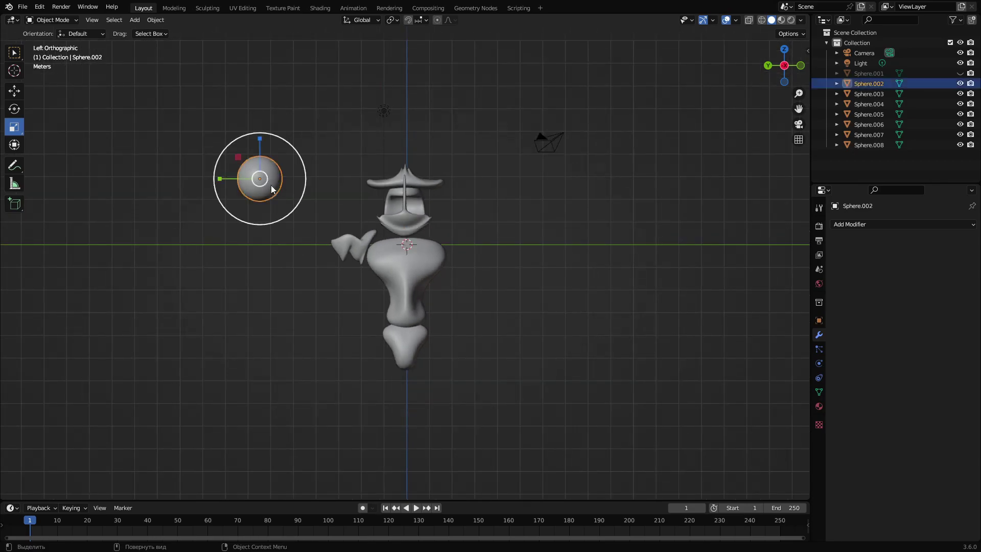
scroll(327, 236, down, 2)
shift+middle_drag(327, 236, 264, 268)
key(shift+d)
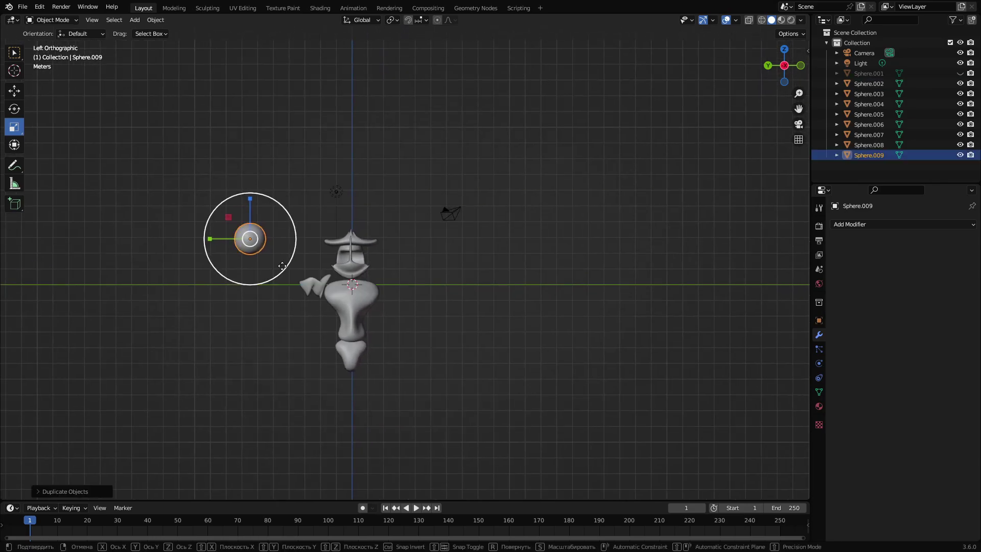
click(440, 284)
scroll(441, 284, up, 4)
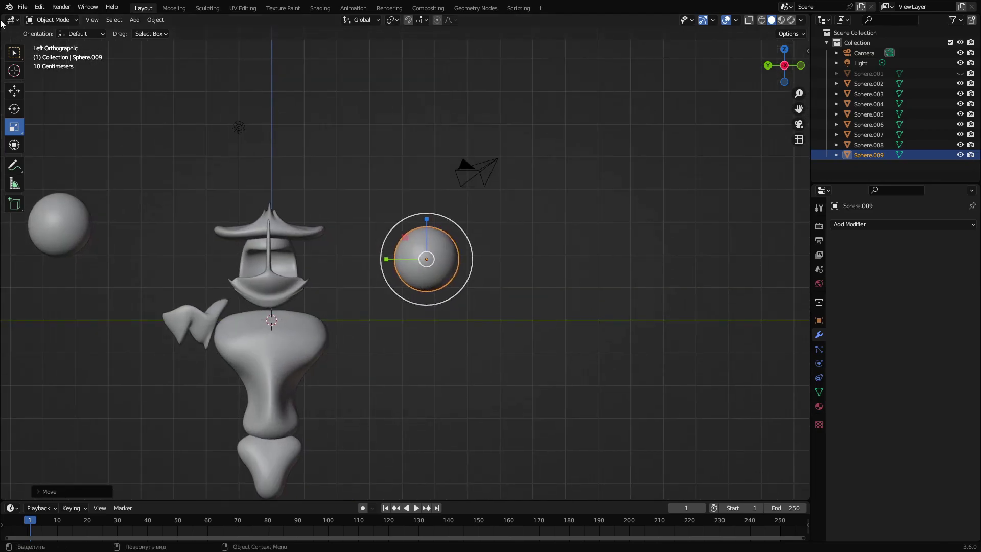
Try to sculpt the duplicated sphere into a curved, pointed horn with Snake Hook in Sculpt Mode
click(51, 20)
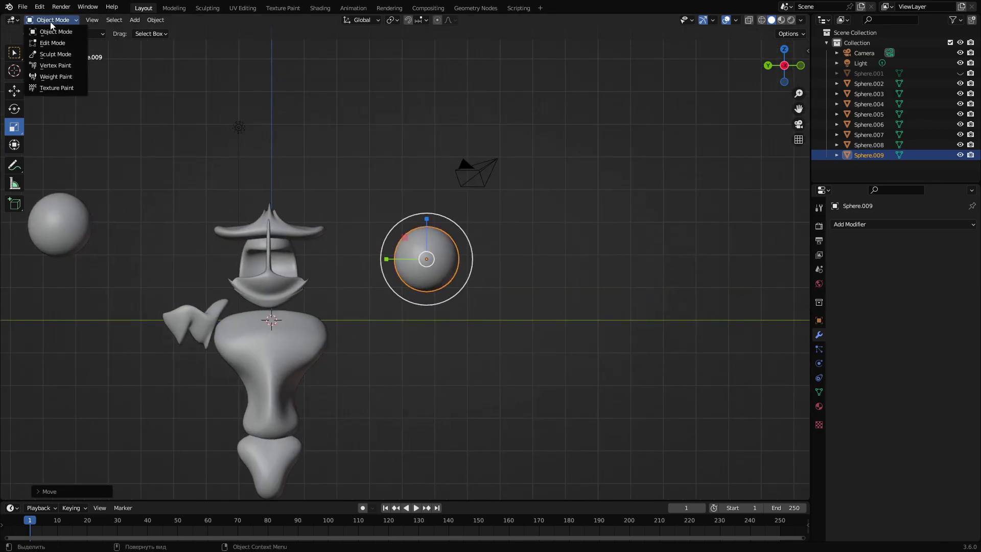
click(53, 54)
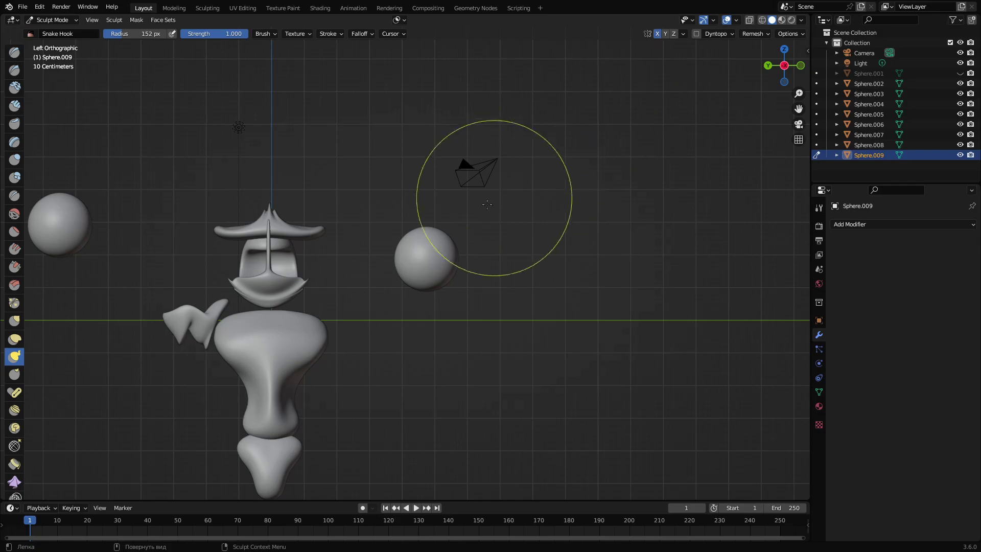
mouse_move(431, 254)
mouse_down()
mouse_move(424, 219)
mouse_move(449, 212)
mouse_move(471, 228)
mouse_move(441, 199)
mouse_move(434, 219)
mouse_move(443, 223)
mouse_move(432, 223)
mouse_up()
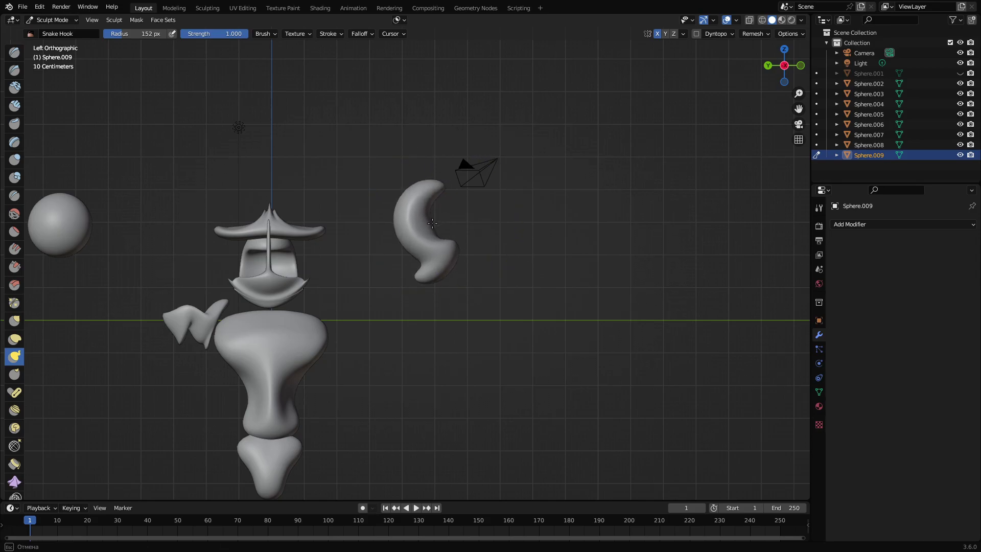
alt+middle_drag(443, 227, 500, 229)
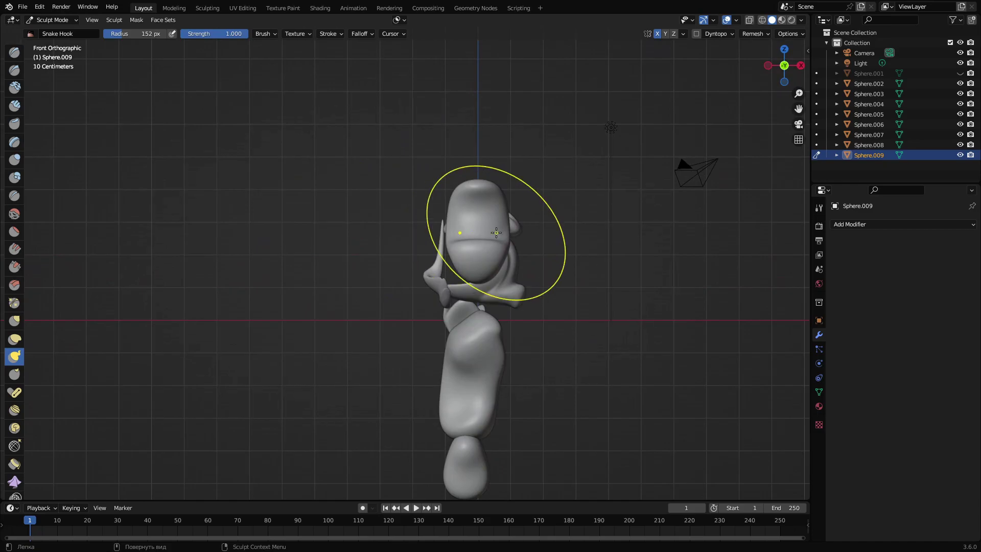
mouse_move(501, 229)
mouse_down()
mouse_move(509, 268)
mouse_move(481, 236)
mouse_move(489, 250)
mouse_up()
mouse_move(496, 250)
mouse_down()
mouse_move(487, 248)
mouse_move(484, 206)
mouse_up()
key(ctrl+KP_3)
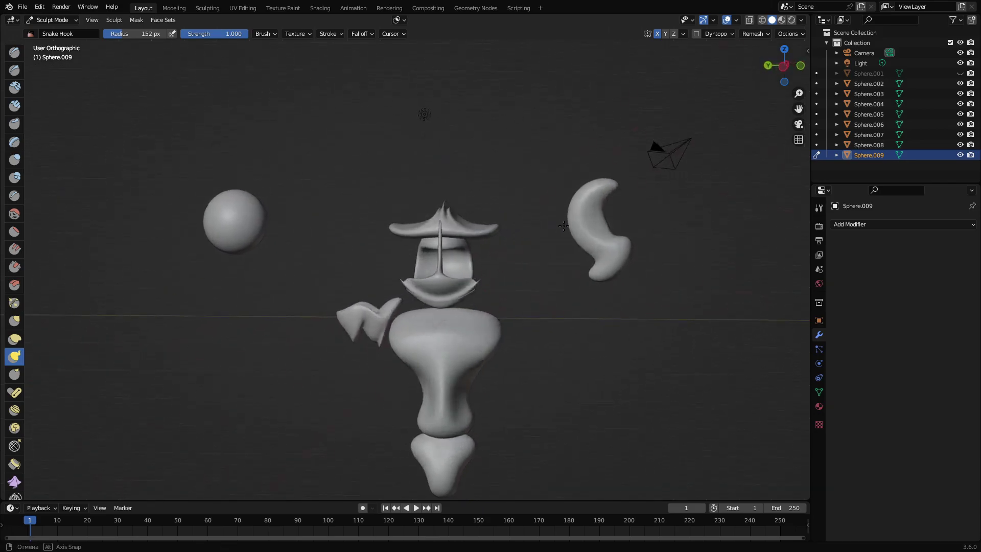
shift+middle_drag(546, 239, 523, 207)
mouse_move(523, 207)
mouse_down()
mouse_move(560, 202)
mouse_move(567, 179)
mouse_move(533, 145)
mouse_move(546, 171)
mouse_move(537, 200)
mouse_move(510, 202)
mouse_move(568, 220)
mouse_up()
key(ctrl+z)
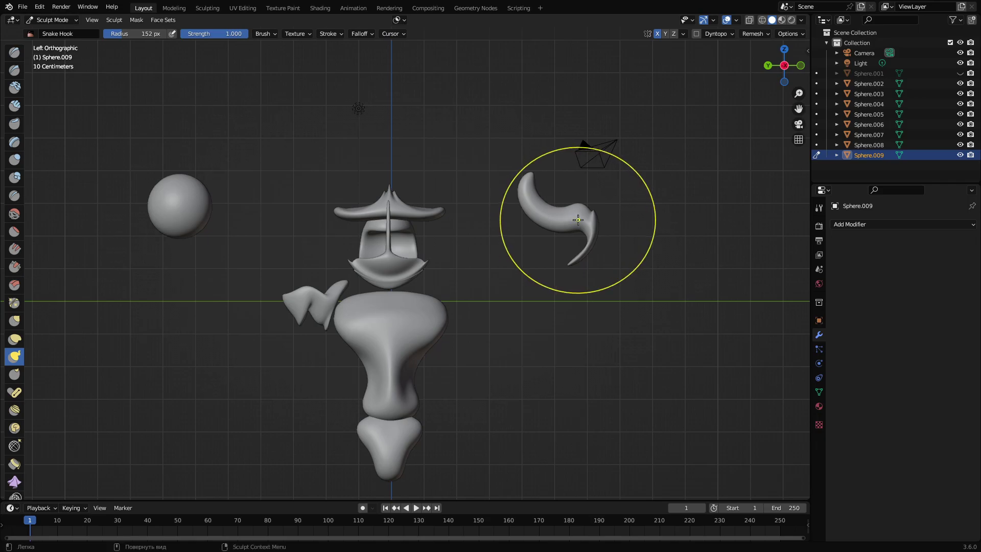
mouse_move(578, 219)
middle_down()
mouse_move(514, 231)
mouse_move(547, 252)
middle_up()
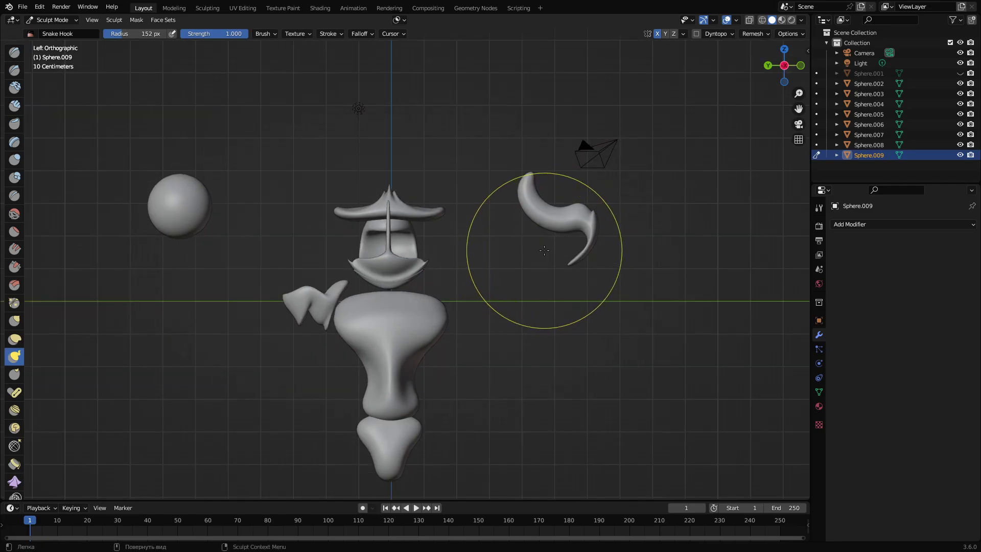
scroll(544, 250, down, 1)
shift+middle_drag(515, 263, 513, 216)
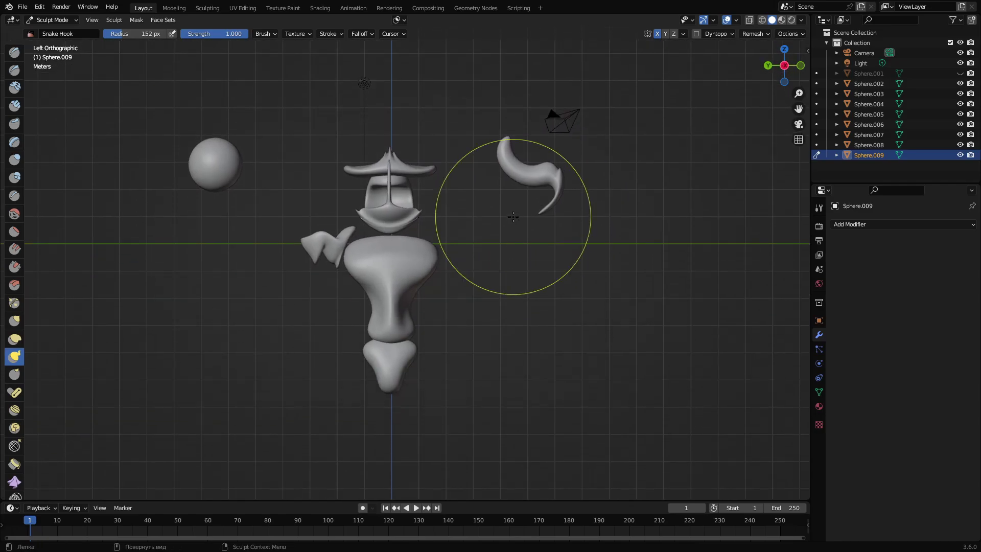
Undo the horn sculpting until the duplicate is a plain sphere in Object Mode
key(ctrl+z)
key(ctrl+z)
key(ctrl+z)
key(ctrl+z)
key(ctrl+z)
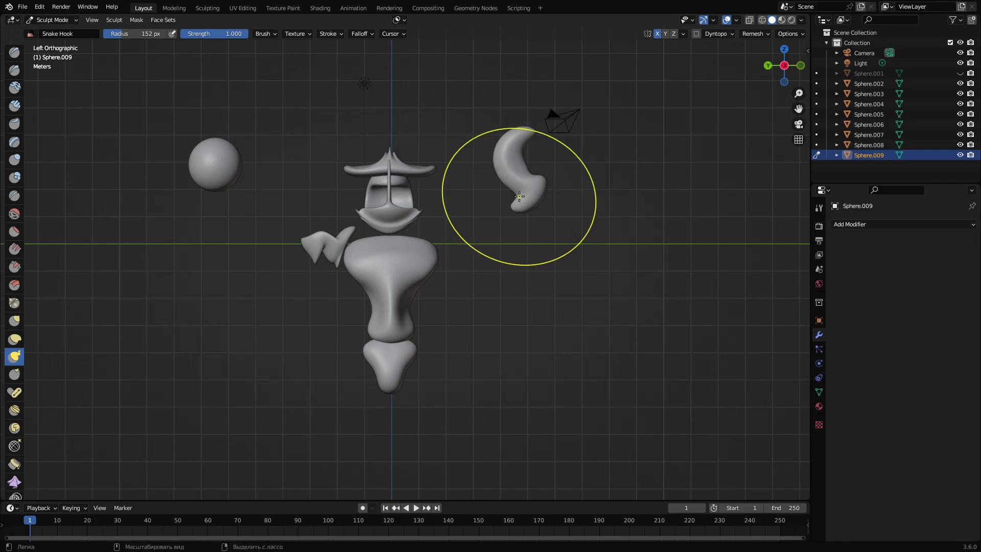
key(ctrl+z)
key(ctrl+z)
key(ctrl+z)
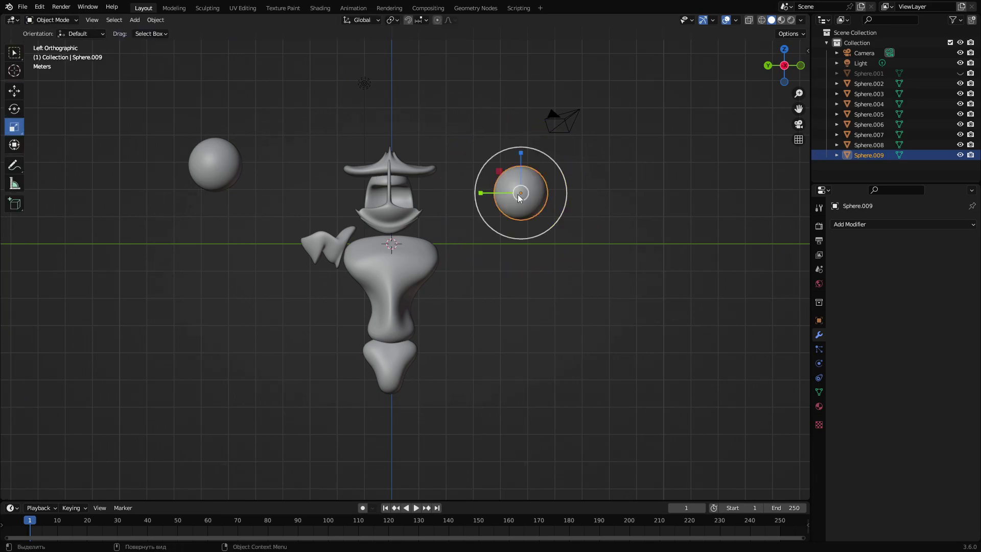
Restore Sculpt Mode on the duplicated sphere and enable symmetry on the X, Y and Z axes
key(ctrl+shift+z)
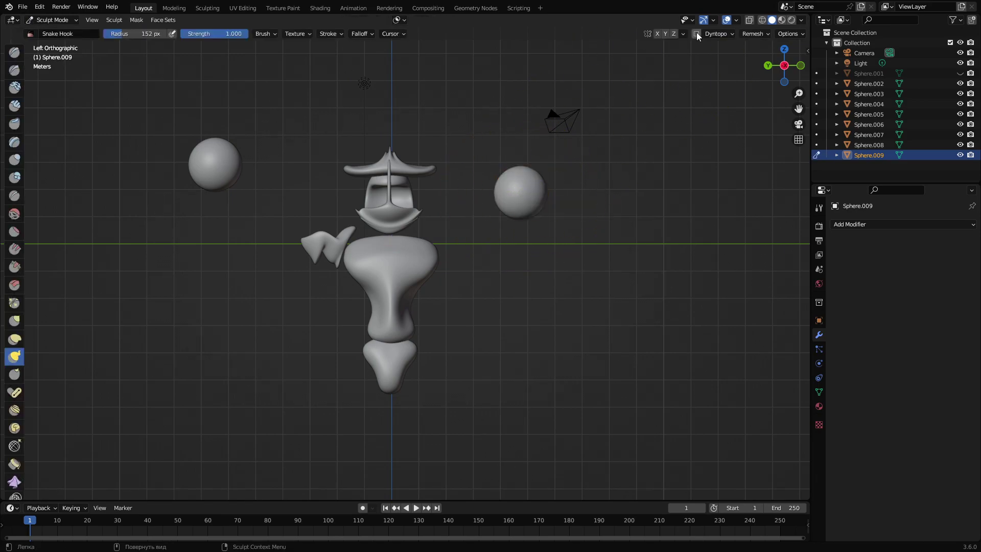
click(674, 35)
click(666, 35)
click(658, 34)
Sculpt the sphere with Snake Hook into a slim spindle with two pointed ends and a notched bulge in the middle
mouse_move(544, 186)
mouse_down()
mouse_move(540, 170)
mouse_move(627, 173)
mouse_move(536, 169)
mouse_move(558, 167)
mouse_up()
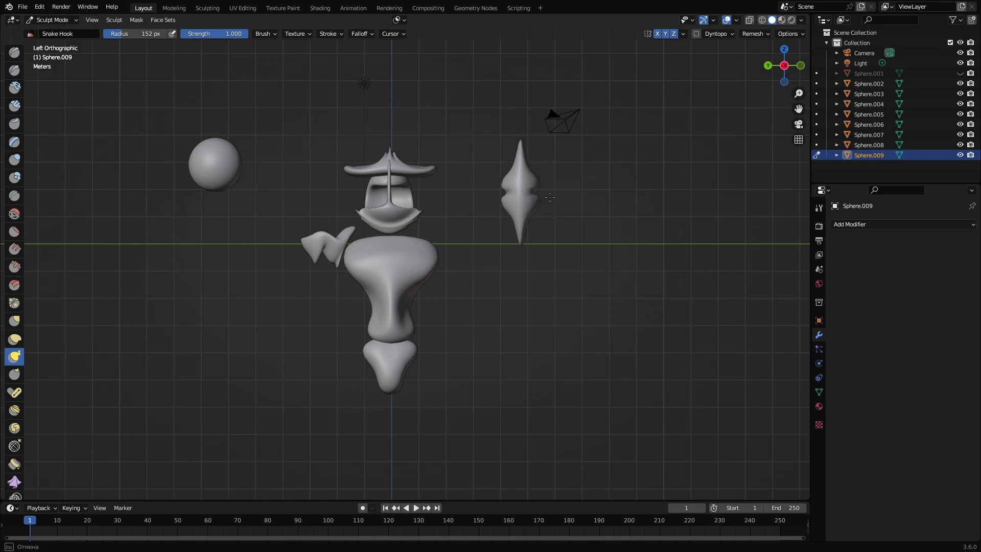
alt+middle_drag(549, 197, 578, 206)
drag(565, 199, 529, 193)
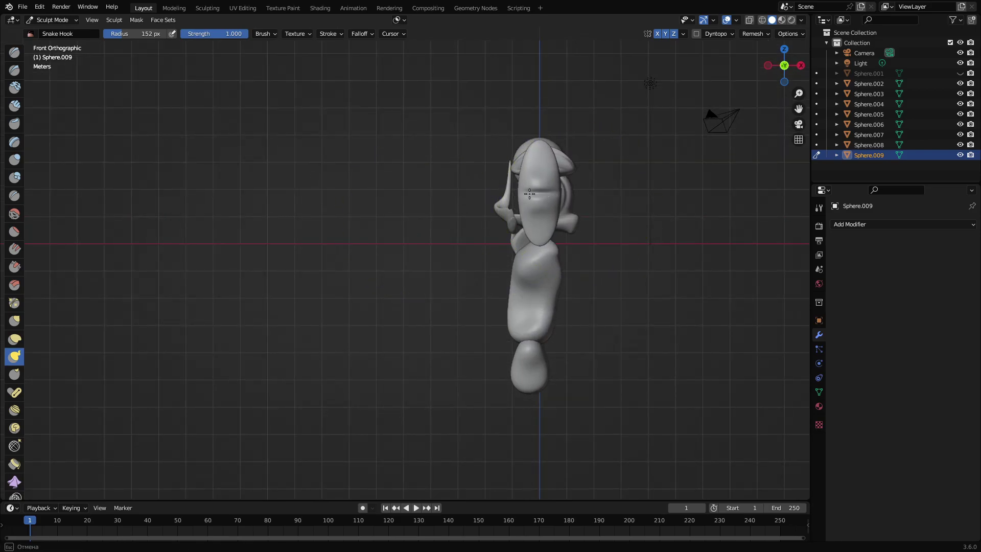
scroll(551, 192, up, 4)
shift+middle_drag(682, 170, 495, 284)
mouse_move(501, 248)
mouse_down()
mouse_move(514, 168)
mouse_move(500, 166)
mouse_up()
scroll(461, 228, down, 3)
middle_drag(461, 228, 580, 236)
shift+middle_drag(476, 260, 576, 197)
mouse_move(578, 174)
mouse_down()
mouse_move(584, 196)
mouse_move(578, 175)
mouse_move(551, 190)
mouse_up()
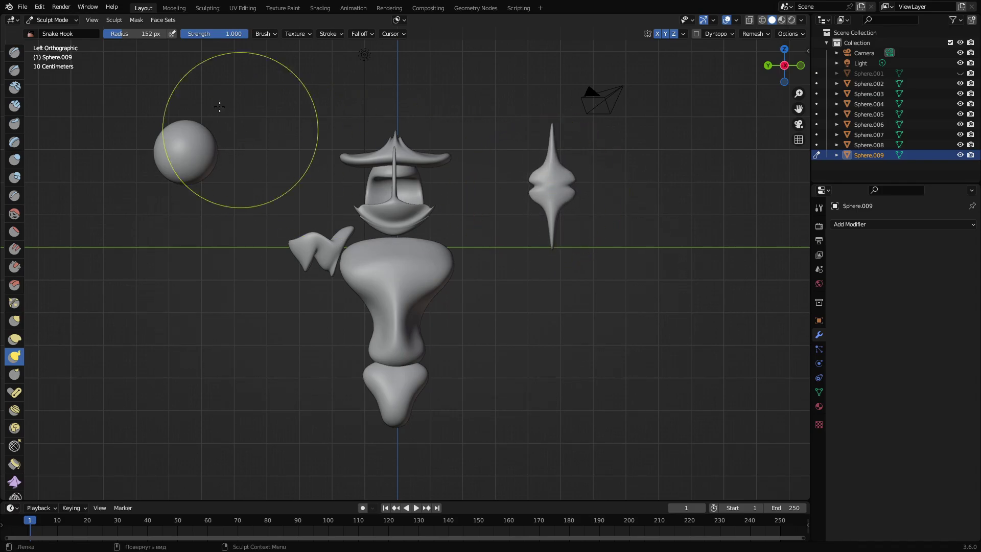
Return to Object Mode and move the spindle to the centre line beneath the torso
click(53, 20)
click(47, 29)
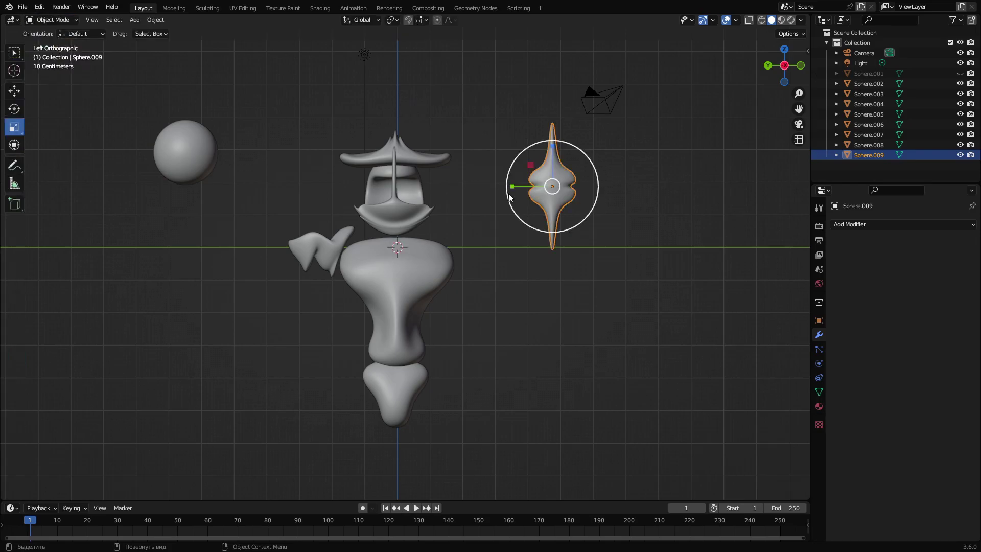
key(g)
click(358, 396)
shift+middle_drag(369, 381, 404, 246)
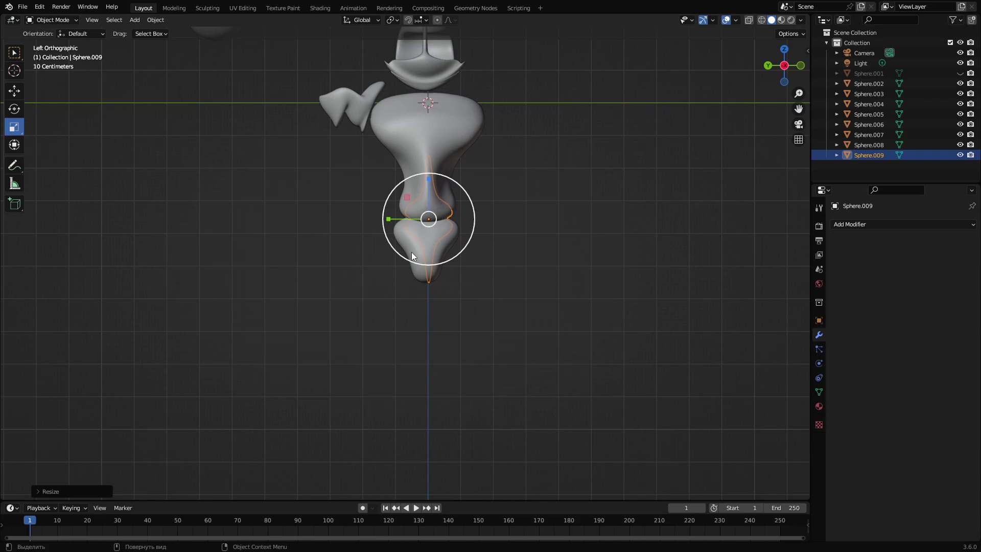
Switch to the Select Box tool and lower the bottom tapered piece along the Z axis to make room for the spindle
click(14, 53)
click(412, 244)
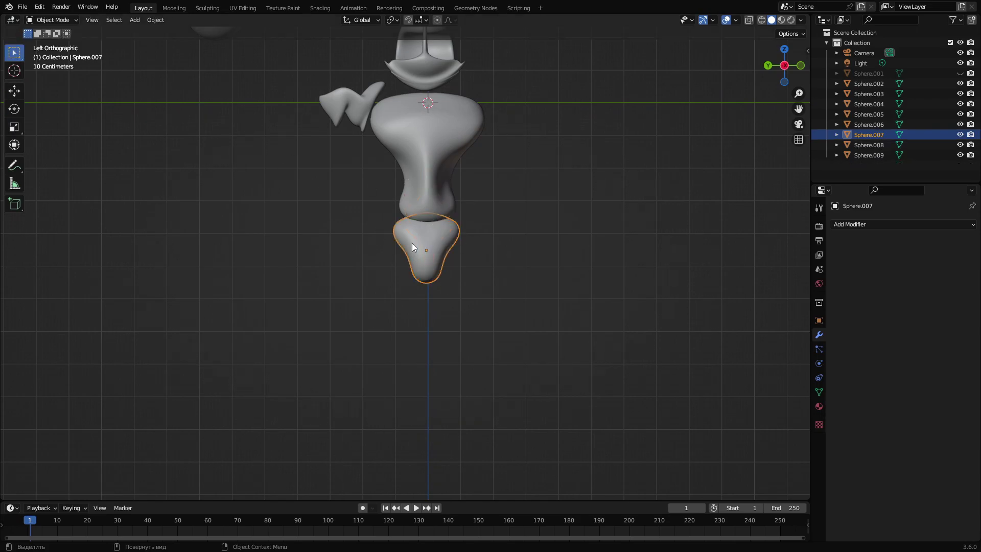
key(g)
key(z)
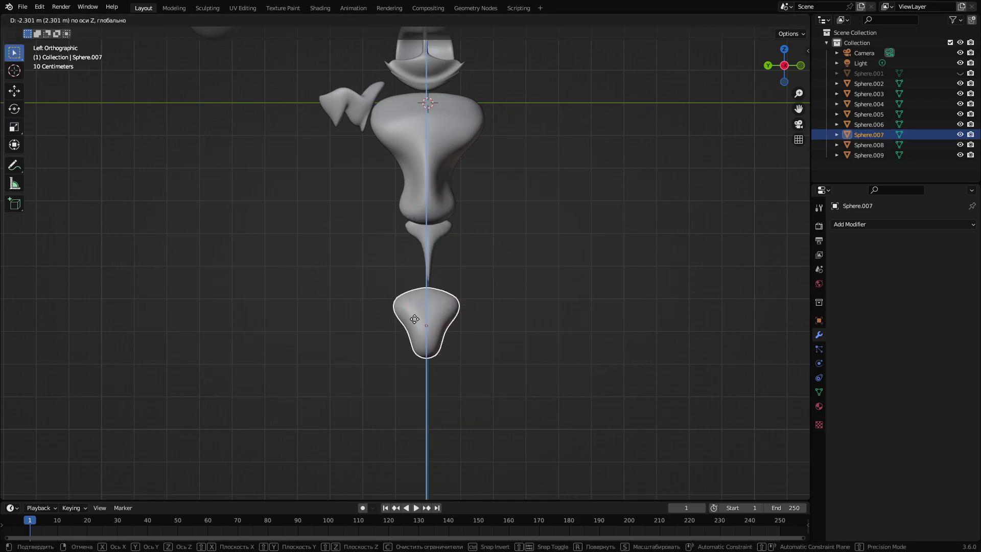
click(418, 296)
Move the spindle between the torso and the bottom tapered piece, lining it up with them in the side view
key(KP_1)
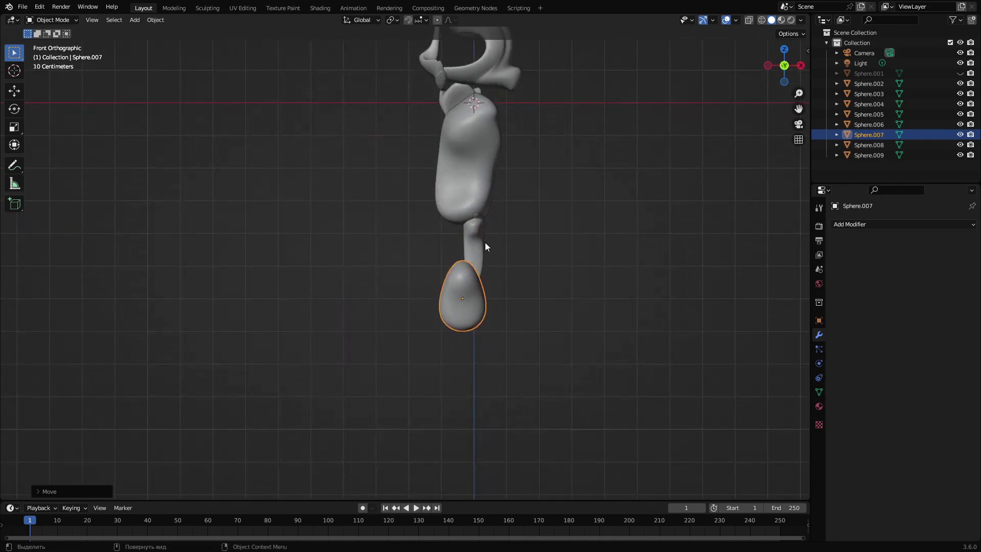
click(479, 241)
key(g)
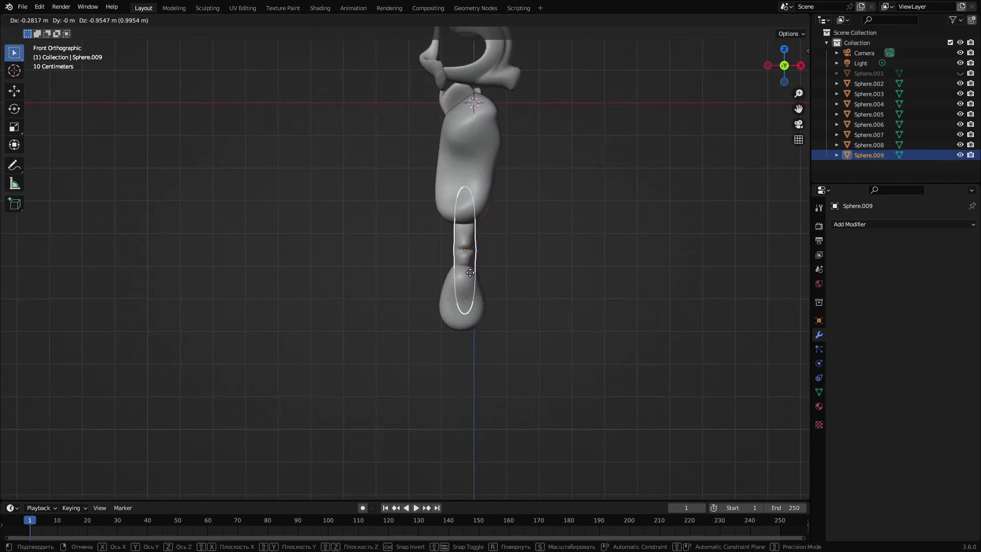
click(437, 246)
middle_drag(437, 246, 474, 298)
scroll(432, 245, down, 1)
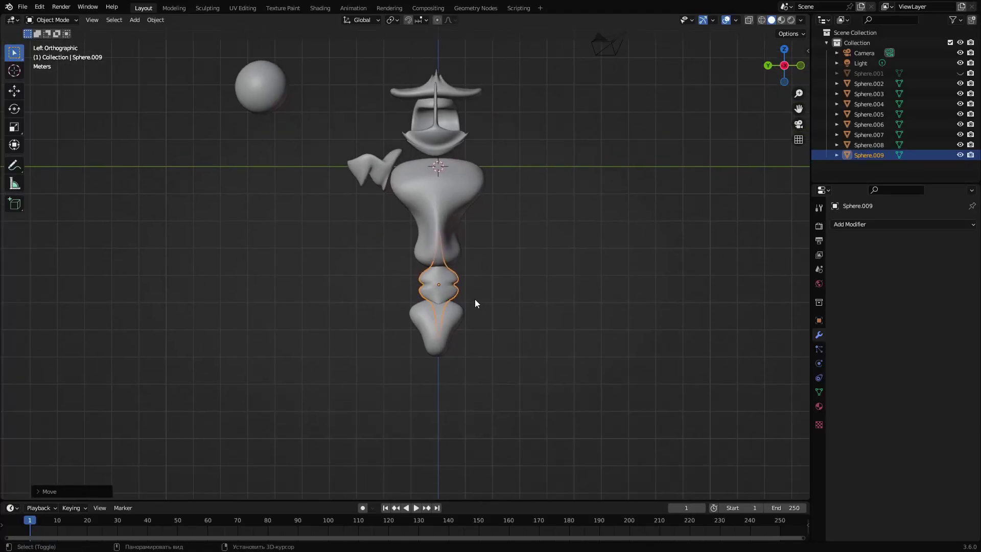
Scale the spindle up uniformly to about 1.44 times its size, then delete it
scroll(474, 297, up, 1)
click(435, 337)
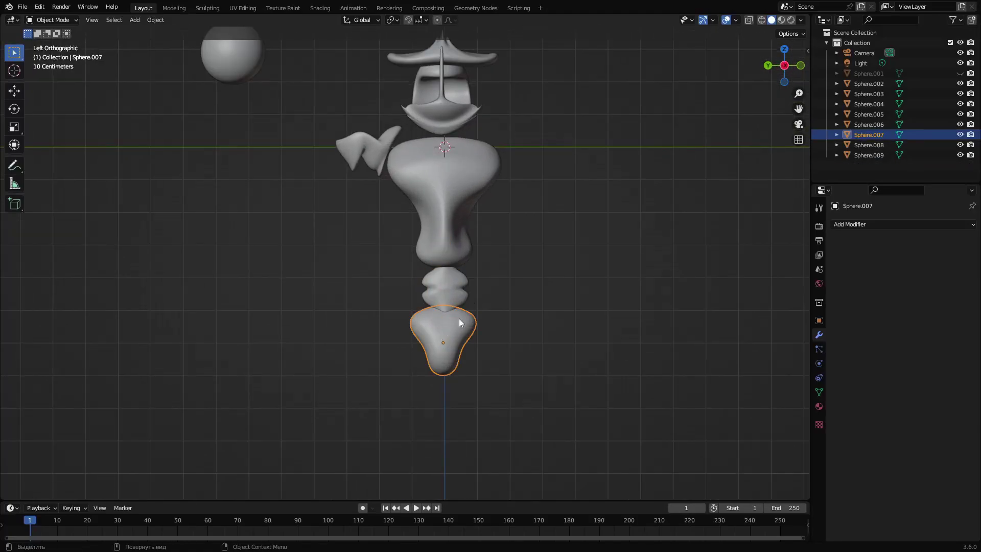
click(453, 304)
key(s)
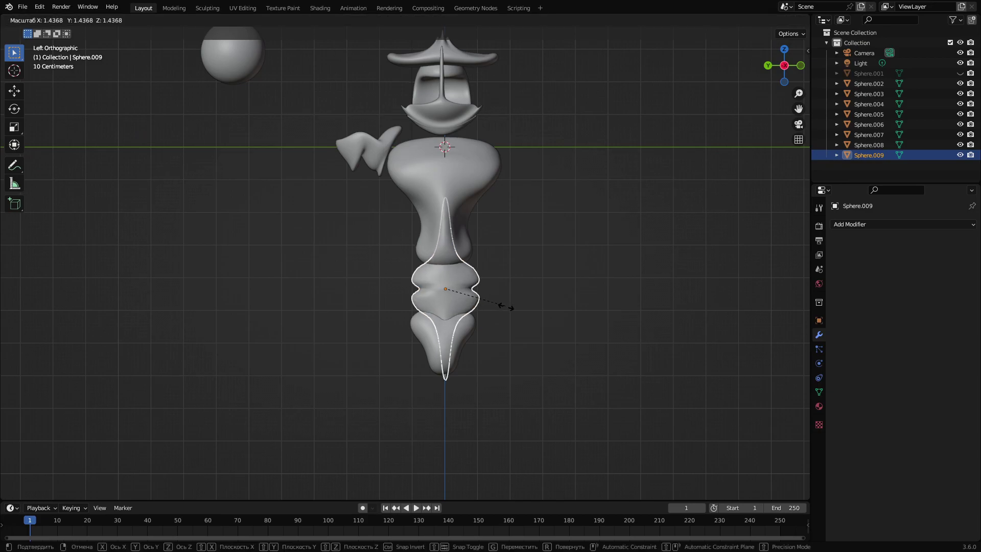
click(508, 309)
key(x)
click(443, 296)
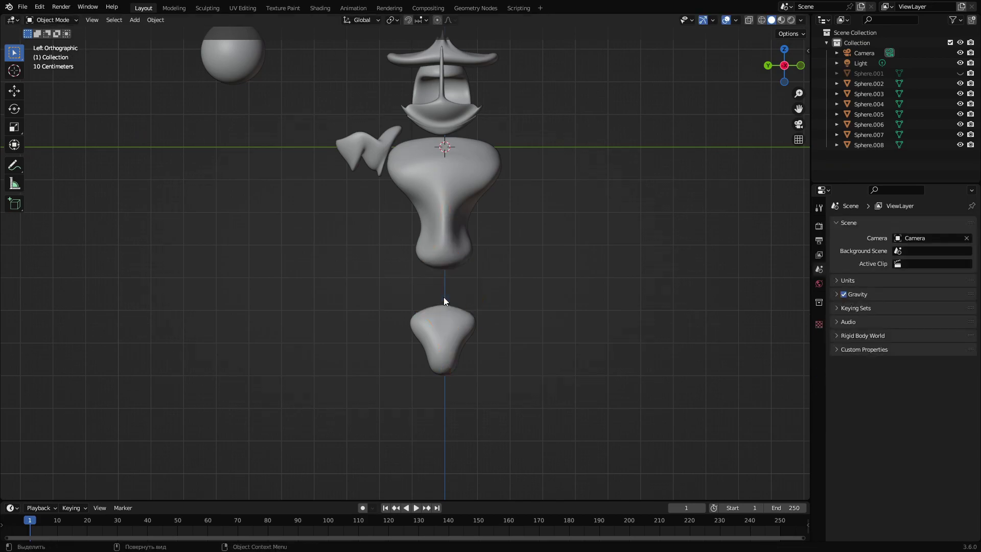
Undo the deletion, moves and sculpting of the spindle back to the plain sphere in Sculpt Mode
scroll(443, 296, down, 2)
key(ctrl+z)
key(ctrl+z)
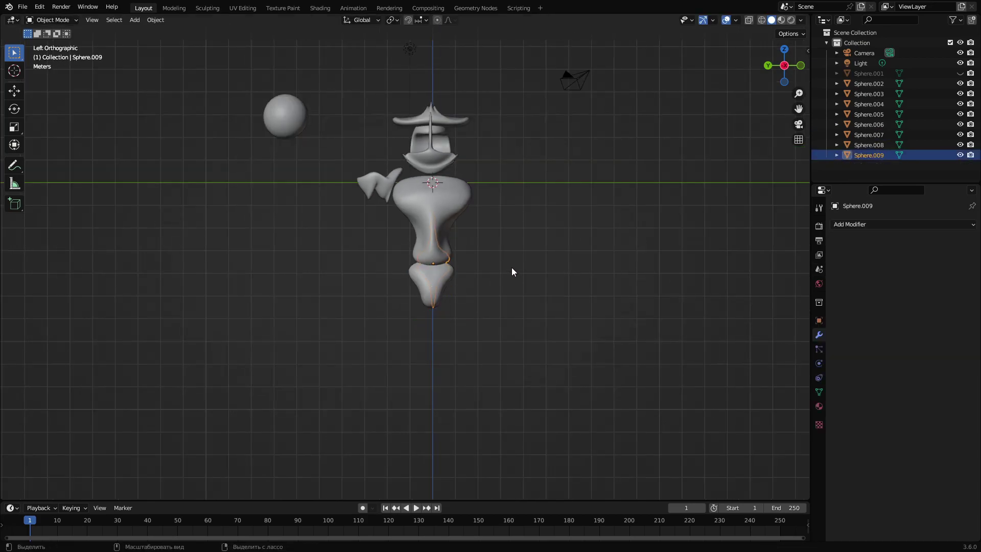
key(ctrl+z)
key(ctrl+z)
key(ctrl+z)
key(ctrl+z)
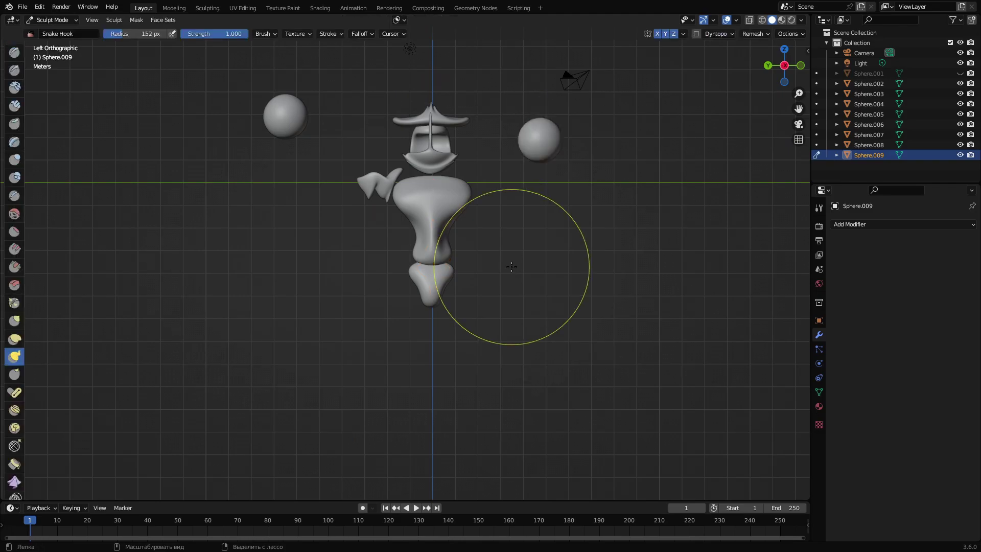
mouse_move(514, 264)
shift+middle_down()
mouse_move(470, 312)
mouse_move(431, 302)
shift+middle_up()
key(ctrl+shift+z)
Sculpt the sphere with Snake Hook into a rounded, ear-like shape with a curled hollow and a narrowed lower lobe
scroll(473, 310, up, 3)
scroll(477, 294, down, 2)
mouse_move(433, 164)
mouse_down()
mouse_move(465, 263)
mouse_move(441, 241)
mouse_move(475, 255)
mouse_move(462, 245)
mouse_move(460, 260)
mouse_move(484, 253)
mouse_move(441, 245)
mouse_up()
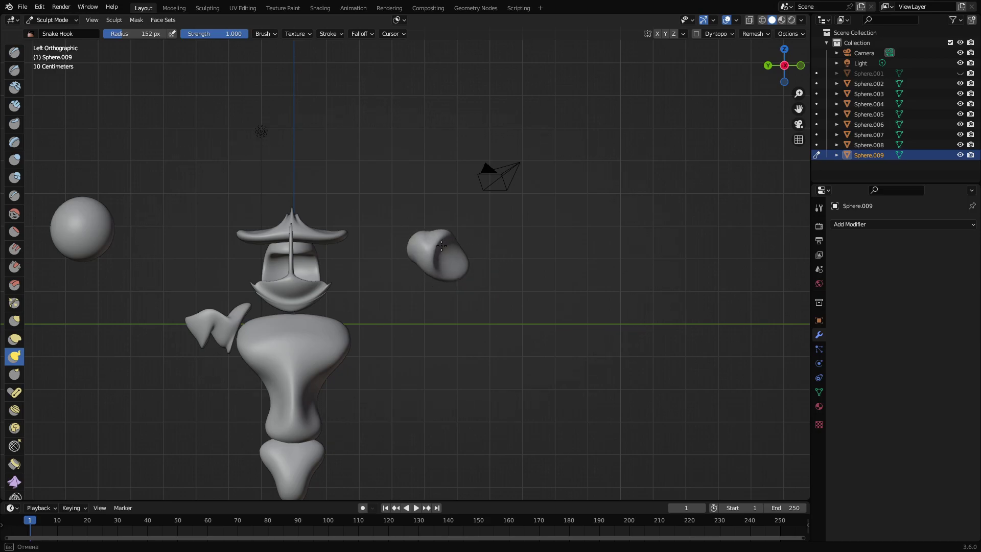
drag(441, 246, 452, 239)
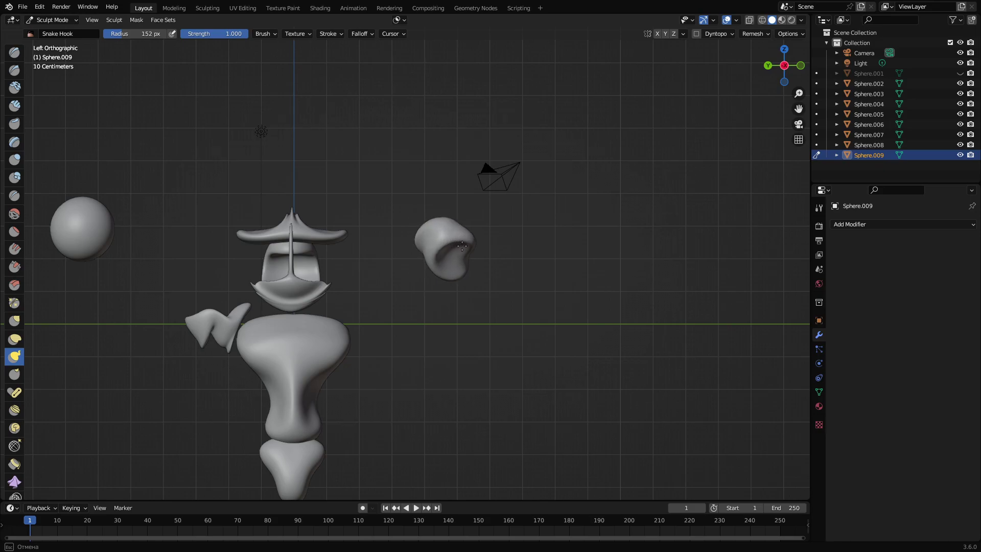
scroll(449, 255, down, 1)
shift+middle_drag(438, 274, 477, 228)
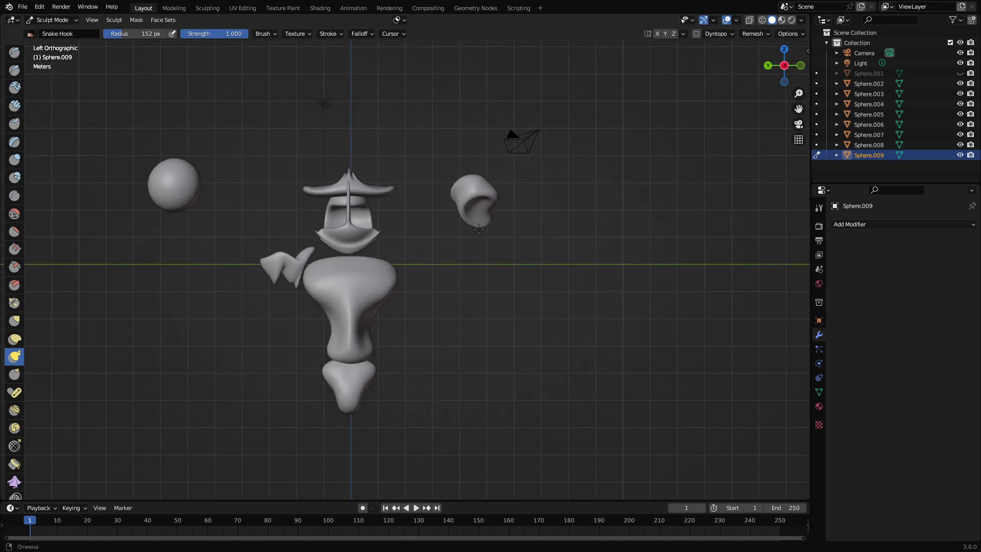
Return to Object Mode and move the ear-like piece down beside the bottom tapered piece
click(44, 21)
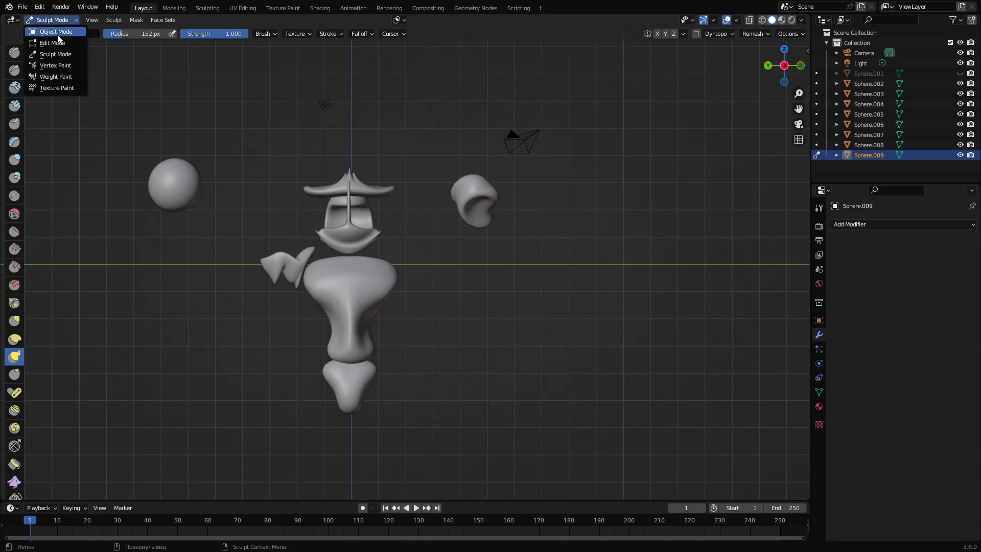
click(56, 33)
drag(460, 218, 307, 430)
middle_drag(307, 431, 492, 306)
scroll(434, 316, up, 3)
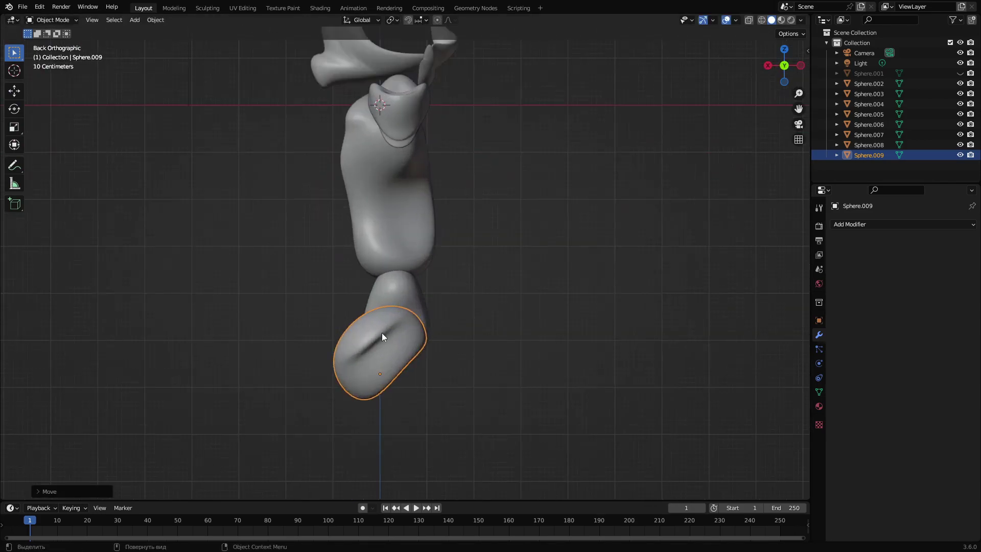
Rotate the ear-like piece in the back view and scale it down to about 0.75 in the side view
shift+middle_drag(382, 333, 421, 265)
key(r)
click(437, 216)
middle_drag(436, 215, 329, 279)
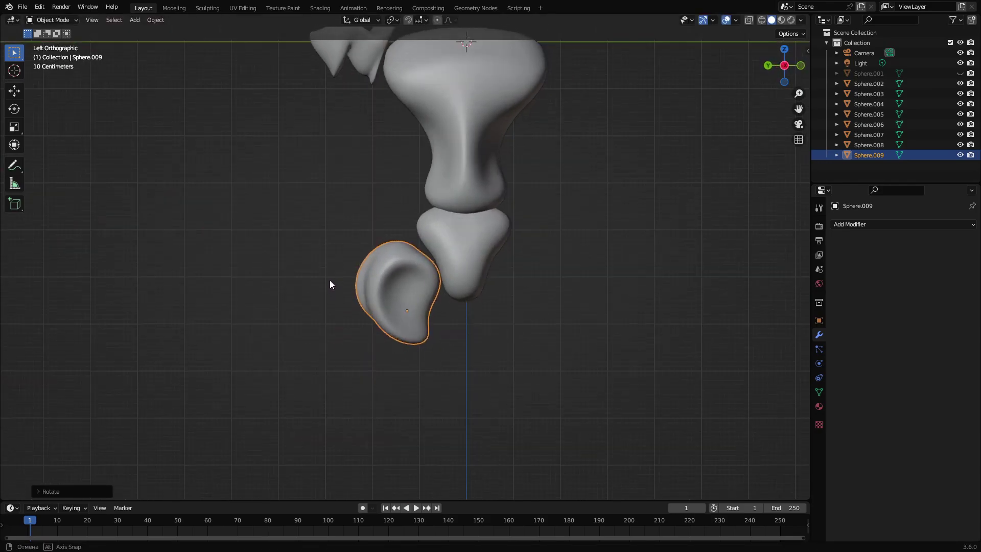
key(s)
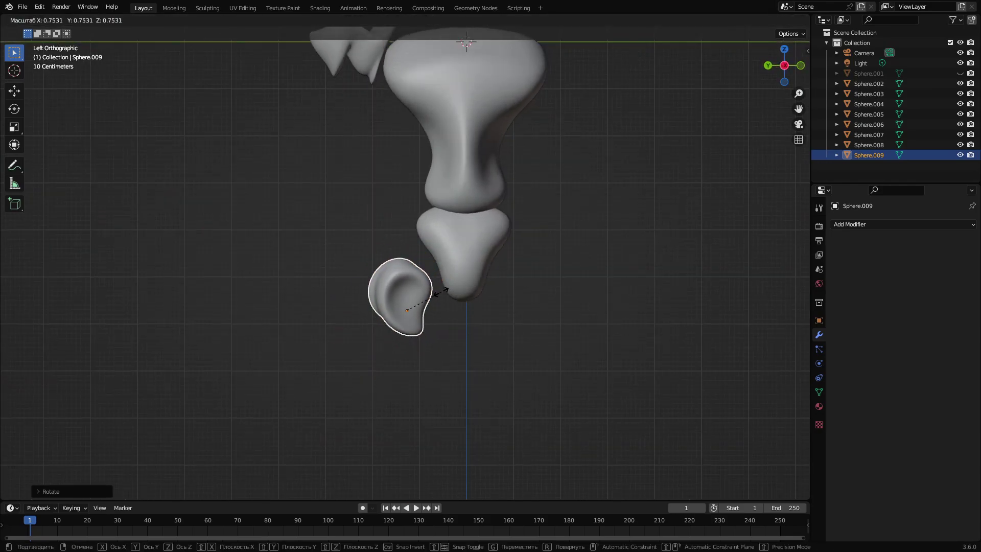
click(409, 297)
Move the ear-like piece against the side of the bottom tapered piece and deselect it
middle_drag(411, 301, 378, 300)
key(g)
click(428, 284)
key(g)
click(466, 301)
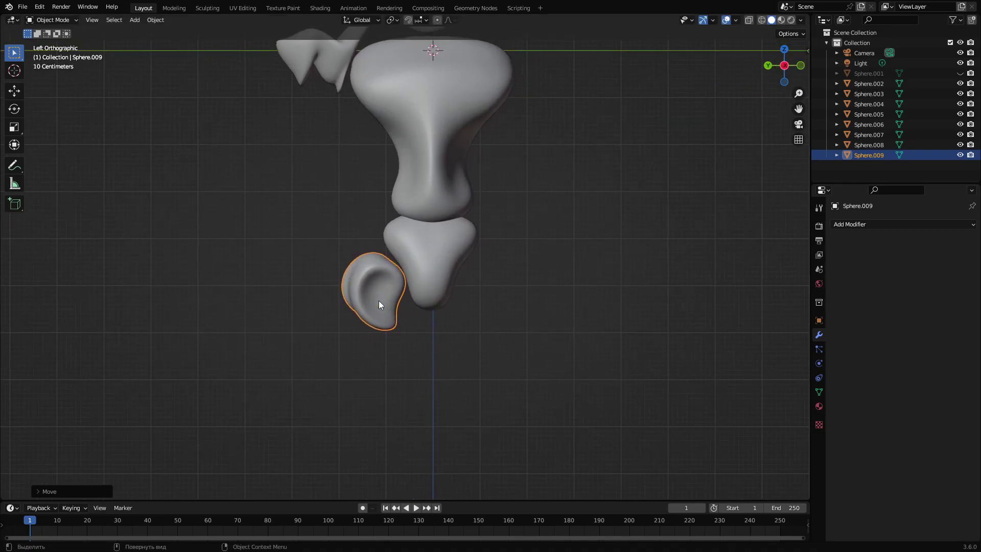
key(g)
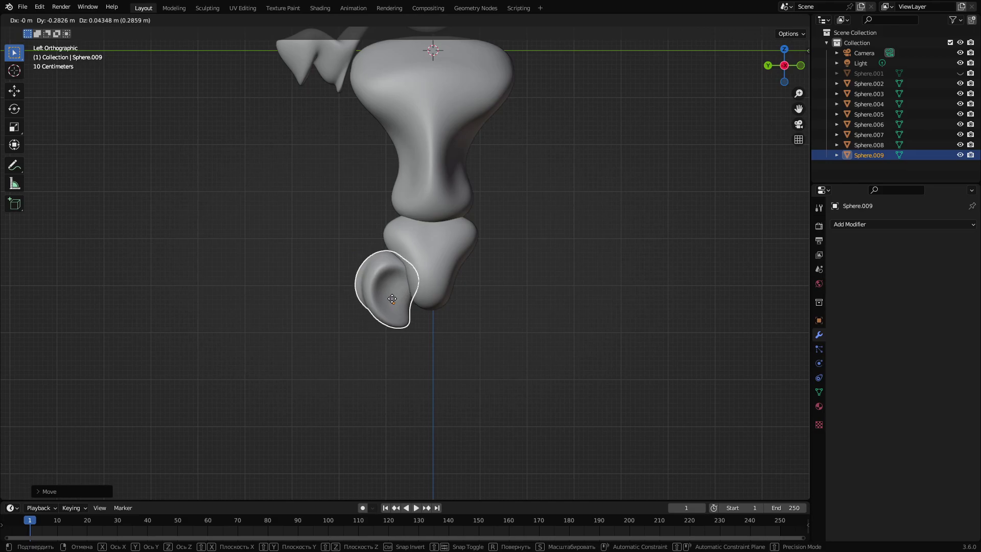
click(391, 300)
click(554, 263)
Duplicate the spare sphere and move the copy to the opposite side of the character at about head height
scroll(498, 276, down, 2)
scroll(446, 276, down, 1)
mouse_move(446, 276)
middle_down()
mouse_move(454, 298)
mouse_move(427, 325)
mouse_move(437, 287)
middle_up()
scroll(439, 277, down, 2)
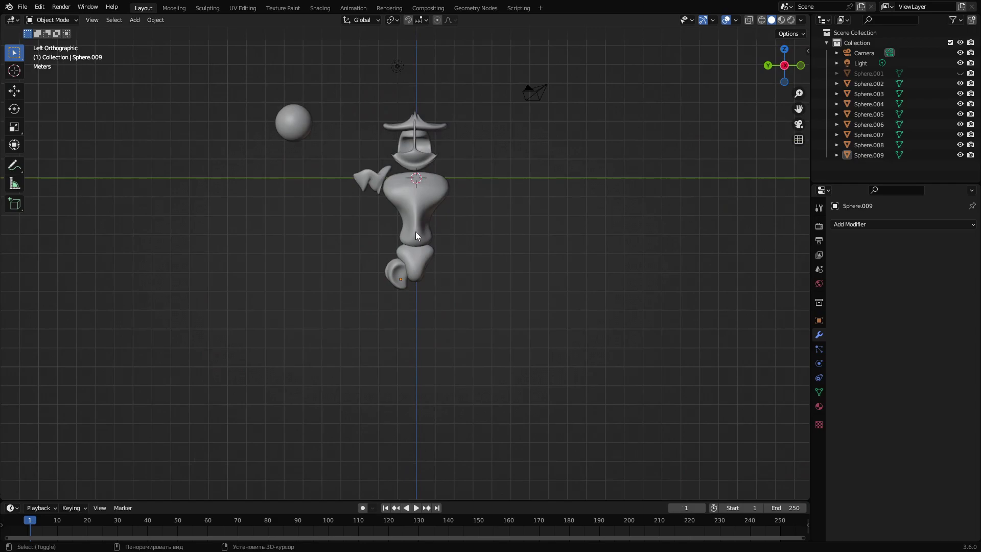
shift+middle_drag(416, 232, 403, 292)
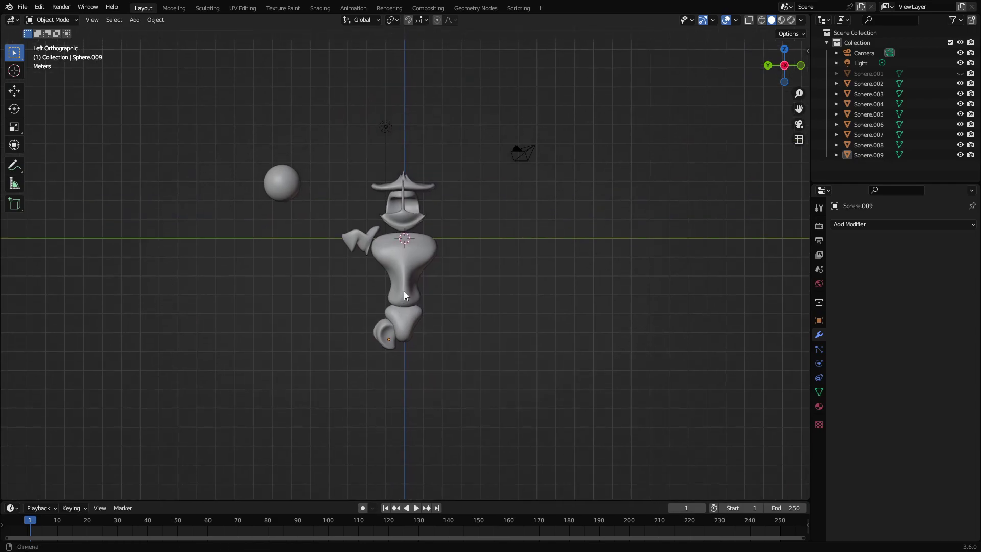
click(282, 187)
key(shift+d)
key(Escape)
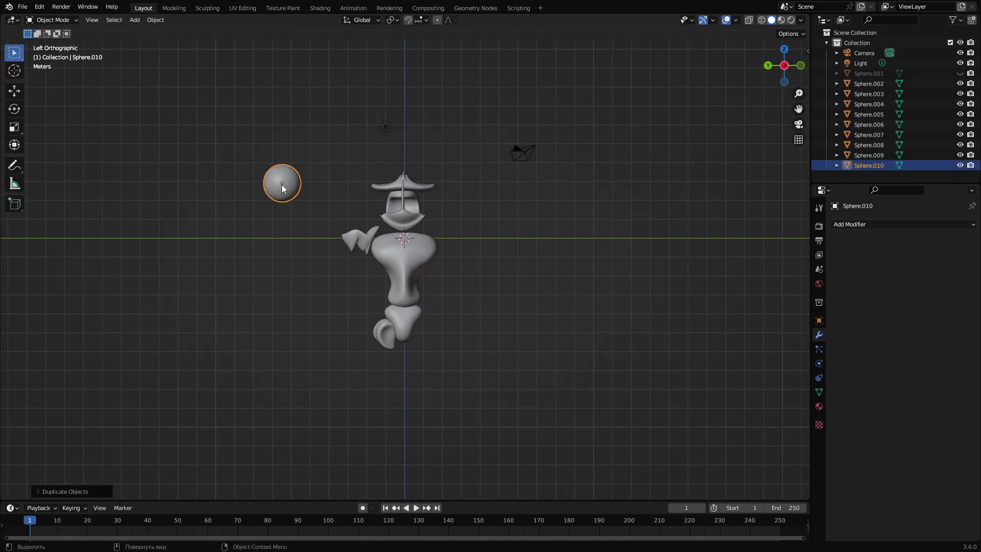
key(g)
click(515, 215)
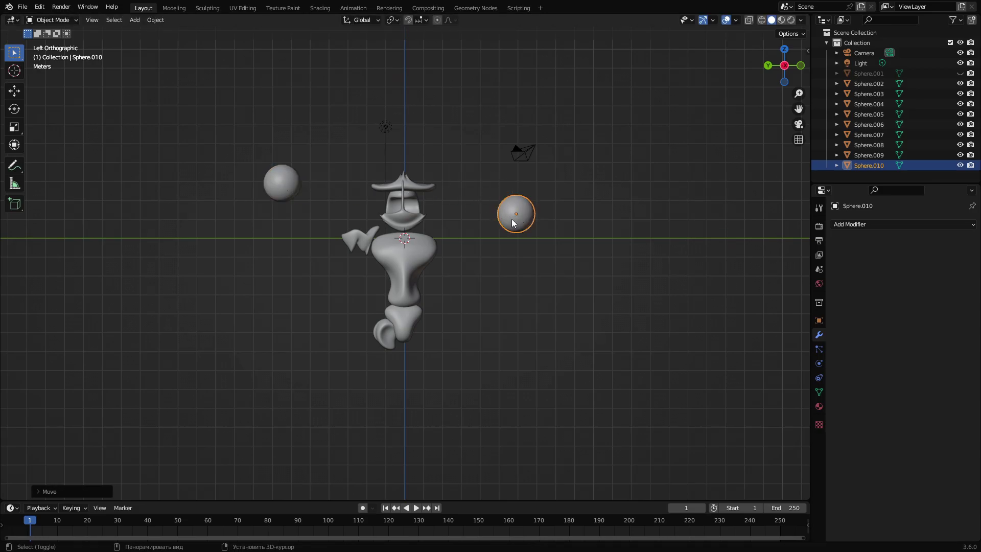
Switch the duplicated sphere to Sculpt Mode
scroll(503, 221, up, 2)
click(45, 21)
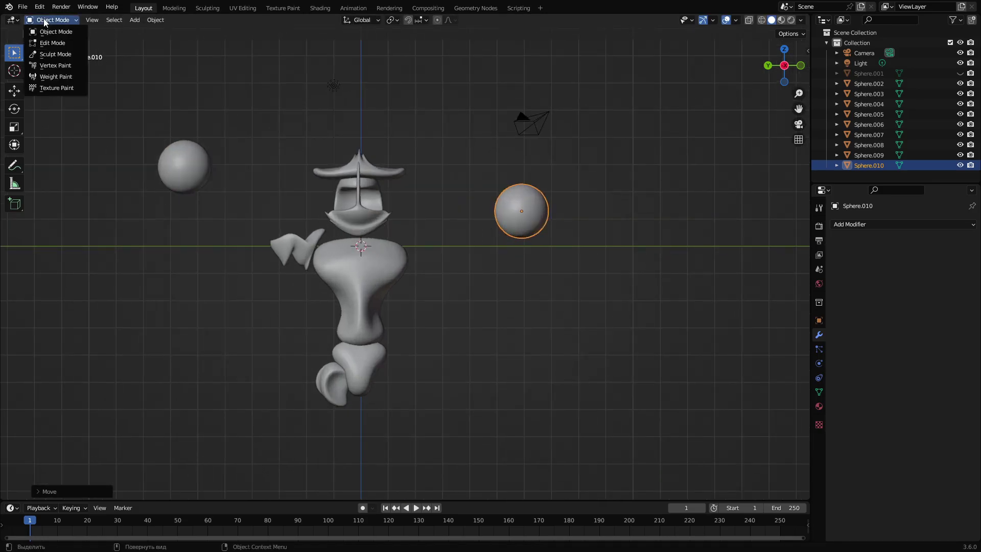
click(56, 54)
Sculpt the sphere with Snake Hook into a tall curved shape with a forked, hooked top and a curling lower end
mouse_move(519, 208)
mouse_down()
mouse_move(479, 163)
mouse_move(541, 128)
mouse_move(446, 92)
mouse_move(518, 115)
mouse_move(507, 95)
mouse_move(494, 107)
mouse_up()
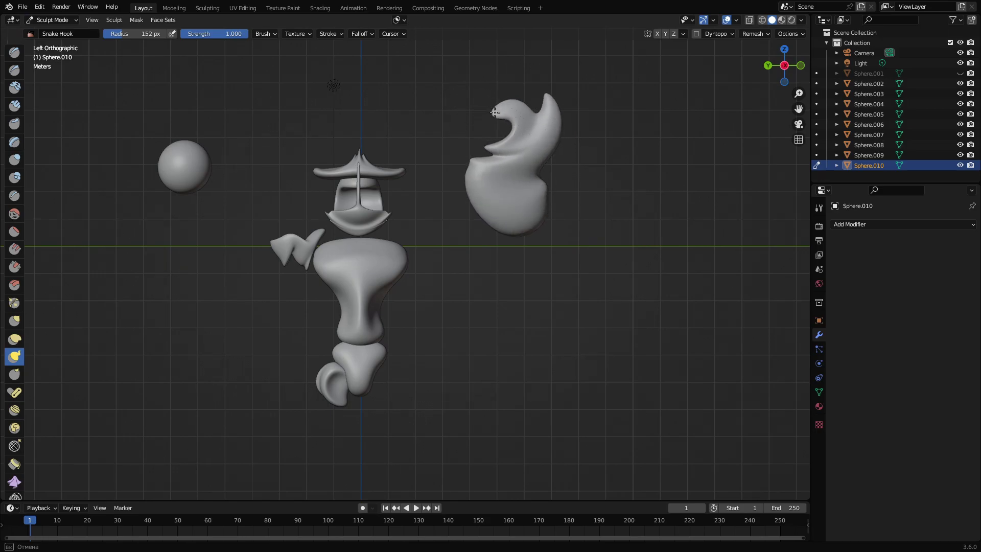
mouse_move(476, 189)
mouse_down()
mouse_move(535, 189)
mouse_move(511, 223)
mouse_up()
mouse_move(512, 222)
middle_down()
mouse_move(587, 214)
mouse_move(497, 211)
middle_up()
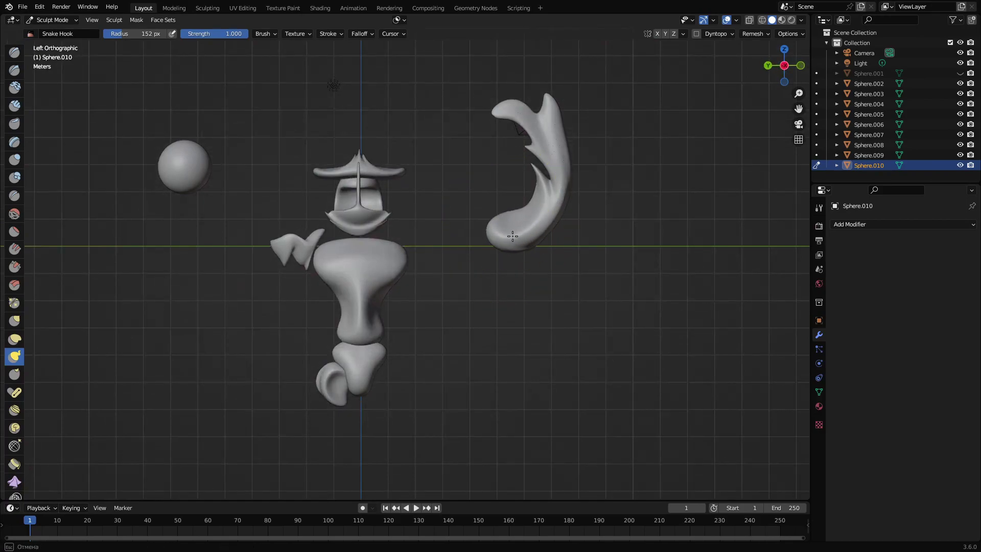
drag(511, 217, 525, 240)
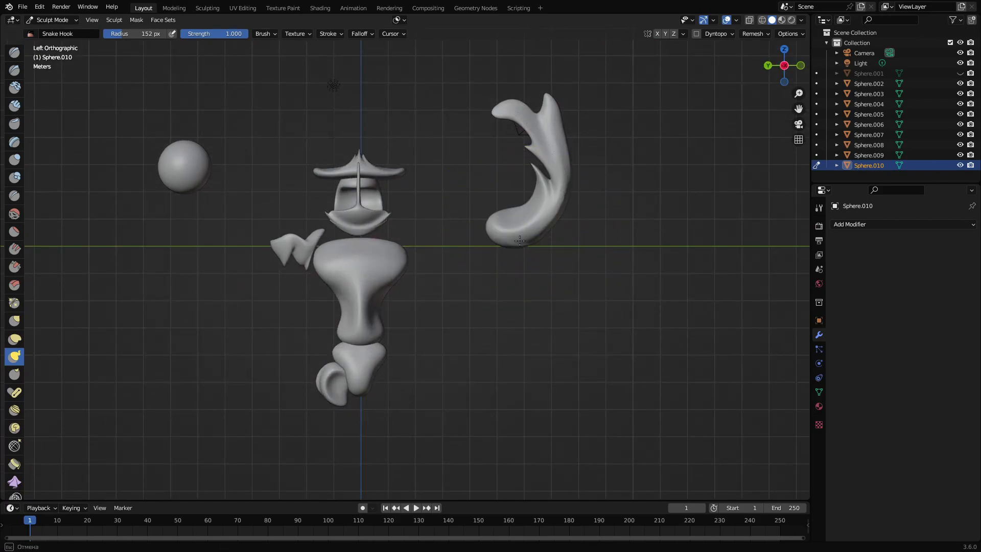
key(ctrl+z)
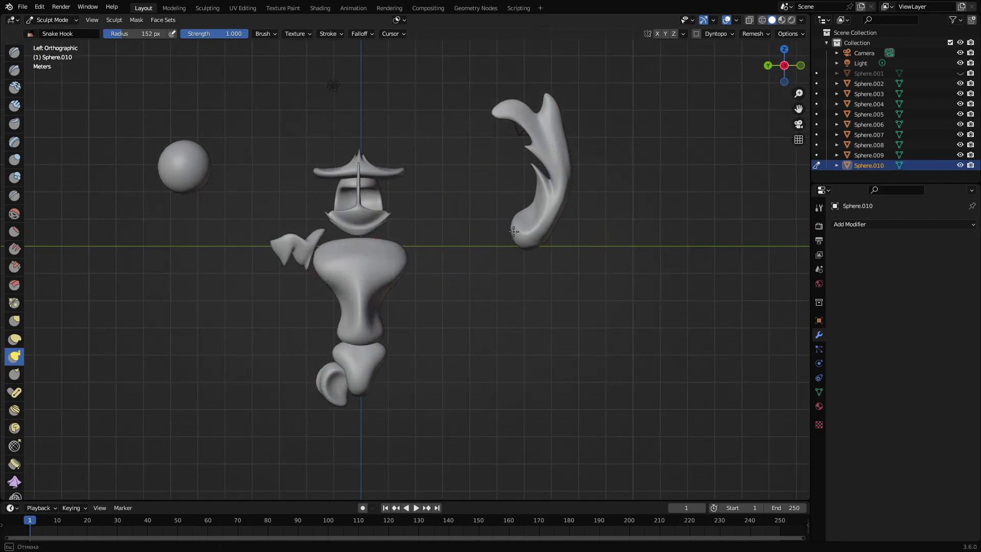
mouse_move(495, 229)
mouse_down()
mouse_move(486, 274)
mouse_move(510, 256)
mouse_move(497, 213)
mouse_move(502, 246)
mouse_up()
mouse_move(537, 258)
middle_down()
mouse_move(466, 277)
mouse_move(503, 260)
middle_up()
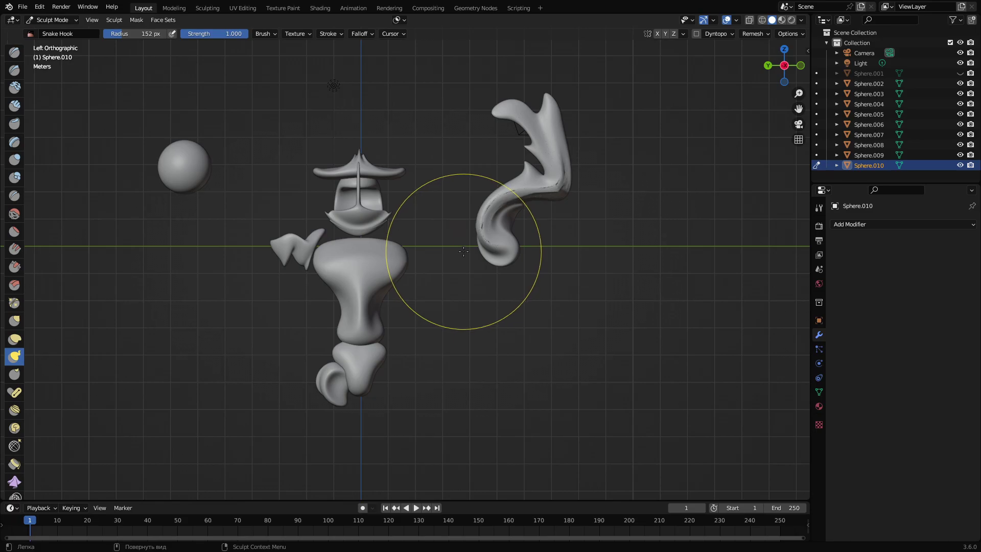
Undo the forked sculpt back to the plain sphere, staying in Sculpt Mode
scroll(465, 250, down, 2)
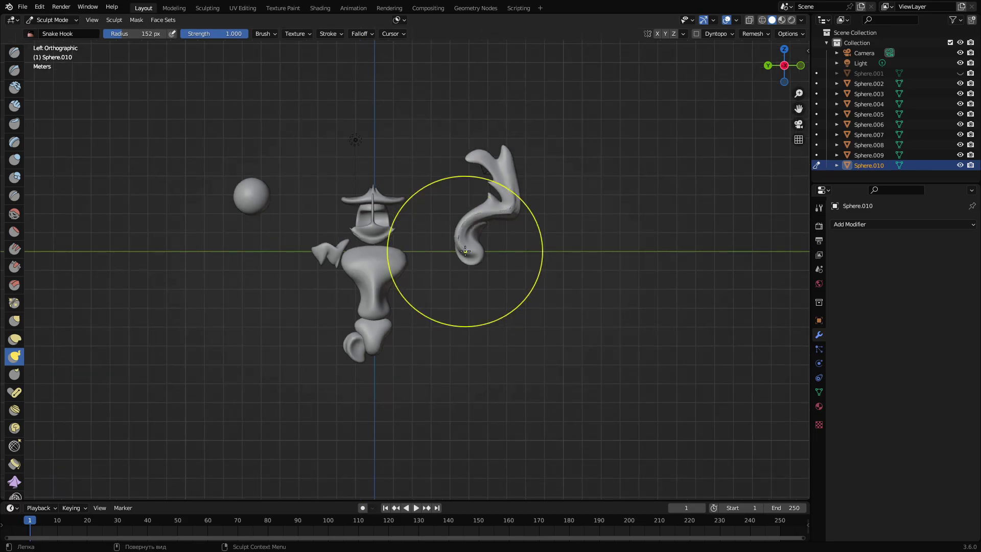
scroll(465, 250, up, 2)
key(ctrl+z)
key(ctrl+z)
key(ctrl+z)
key(ctrl+z)
key(ctrl+z)
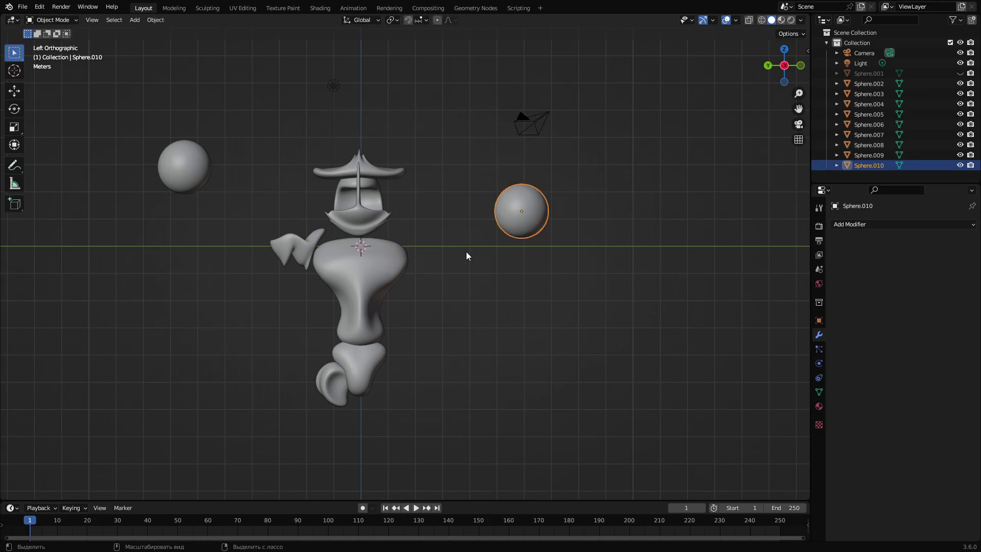
key(ctrl+shift+z)
Sculpt the sphere with Snake Hook into a long, wavy diagonal limb with a raised tip towards the character's hat
mouse_move(470, 251)
mouse_down()
mouse_move(567, 216)
mouse_move(582, 181)
mouse_move(573, 170)
mouse_move(557, 178)
mouse_move(567, 204)
mouse_move(488, 148)
mouse_move(525, 173)
mouse_move(518, 163)
mouse_move(529, 158)
mouse_move(512, 177)
mouse_move(539, 161)
mouse_up()
drag(489, 136, 409, 134)
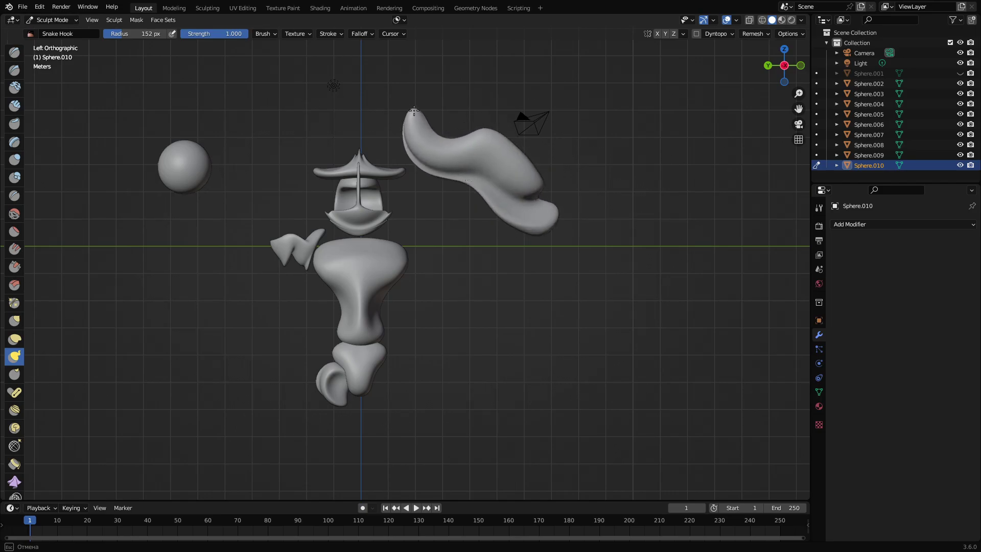
middle_drag(414, 110, 391, 247)
drag(541, 204, 505, 203)
mouse_move(524, 167)
mouse_down()
mouse_move(488, 168)
mouse_move(499, 162)
mouse_move(494, 130)
mouse_up()
mouse_move(483, 166)
middle_down()
mouse_move(582, 123)
mouse_move(497, 359)
middle_up()
mouse_move(535, 302)
mouse_down()
mouse_move(539, 289)
mouse_move(486, 247)
mouse_up()
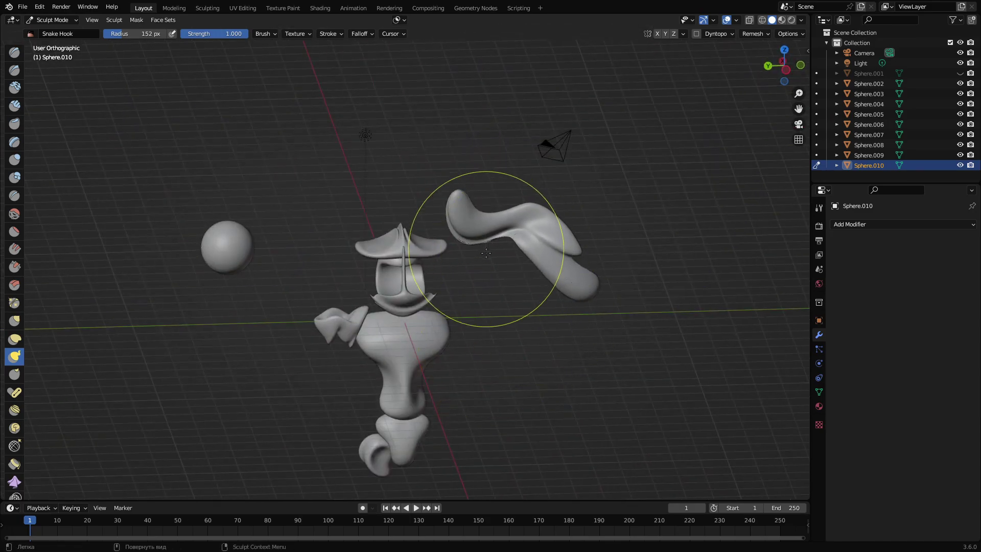
Undo all strokes of the wavy limb so the object is a plain sphere in Sculpt Mode
key(ctrl+z)
key(ctrl+z)
key(ctrl+z)
key(ctrl+z)
key(ctrl+z)
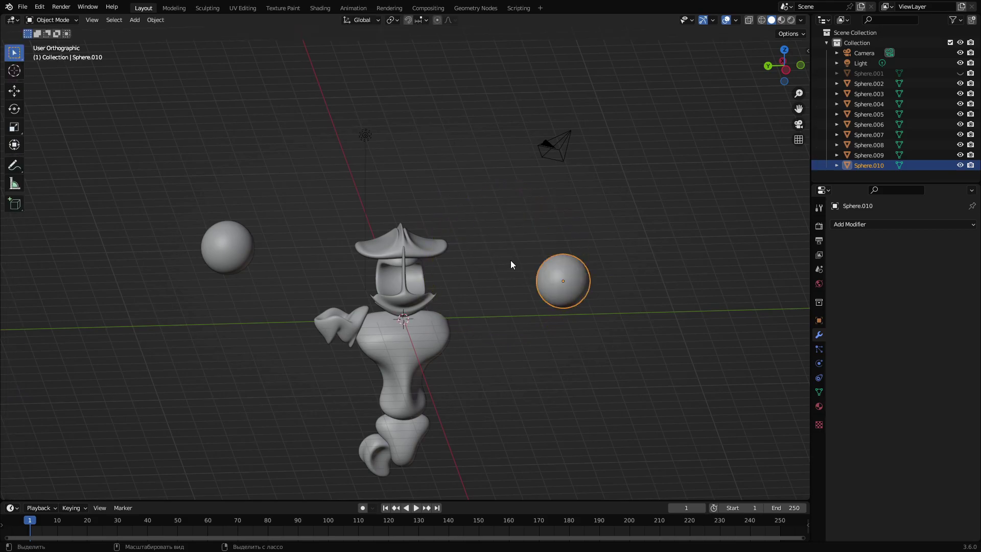
key(ctrl+shift+z)
Return to the left orthographic view and save the scene as untitled.blend in the City folder
key(ctrl+KP_3)
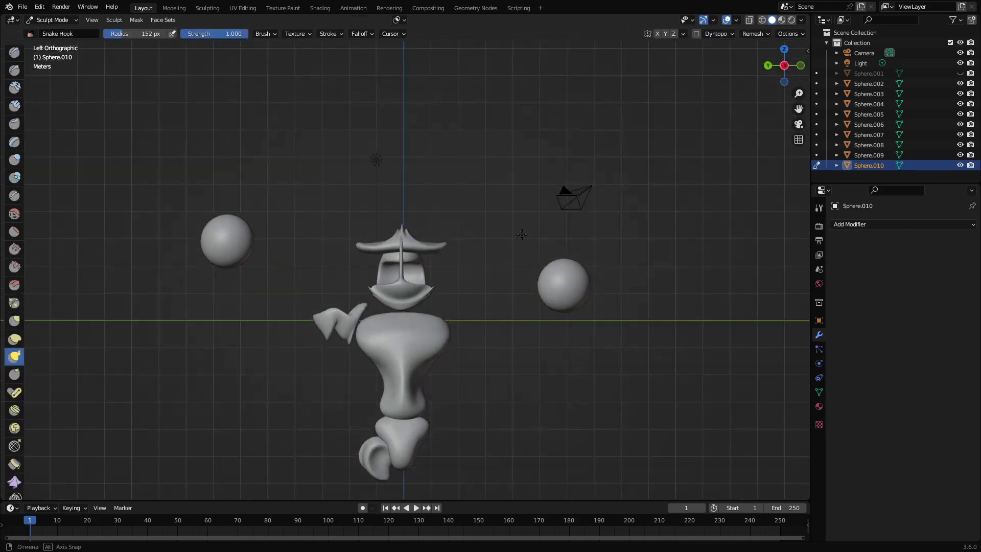
shift+middle_drag(518, 236, 460, 182)
key(ctrl+s)
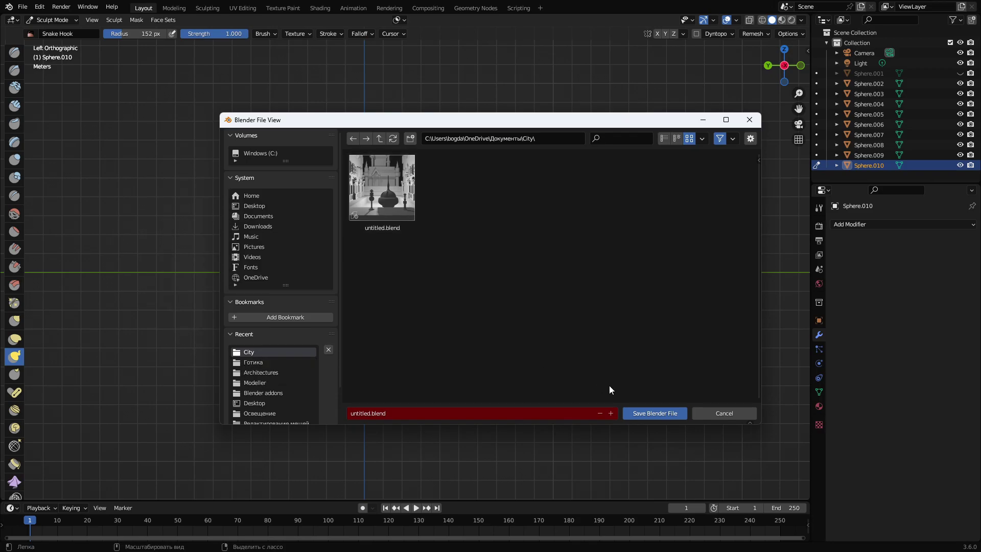
click(636, 413)
Stay in Sculpt Mode and pull the plain sphere upward with Snake Hook into a tall, curved horn
scroll(424, 250, up, 2)
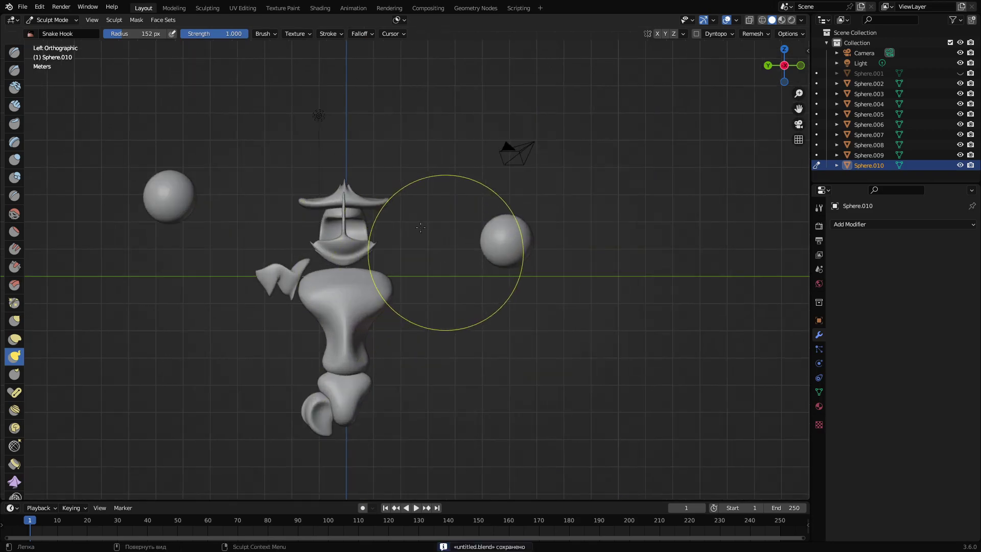
click(52, 20)
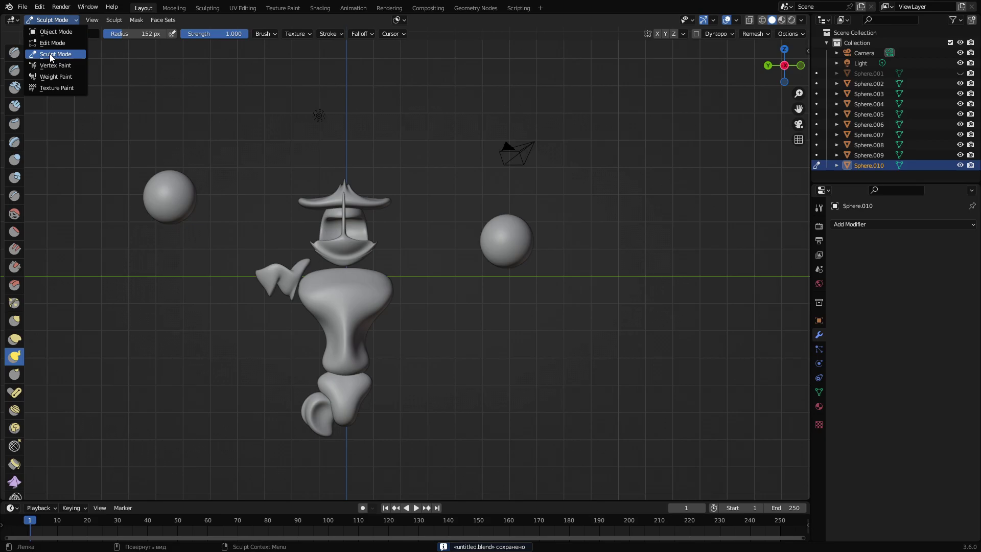
scroll(560, 270, up, 3)
shift+middle_drag(565, 258, 431, 252)
mouse_move(411, 237)
mouse_down()
mouse_move(465, 248)
mouse_move(394, 228)
mouse_move(429, 227)
mouse_move(449, 243)
mouse_move(437, 209)
mouse_move(421, 204)
mouse_move(425, 176)
mouse_move(405, 107)
mouse_move(452, 84)
mouse_move(442, 83)
mouse_up()
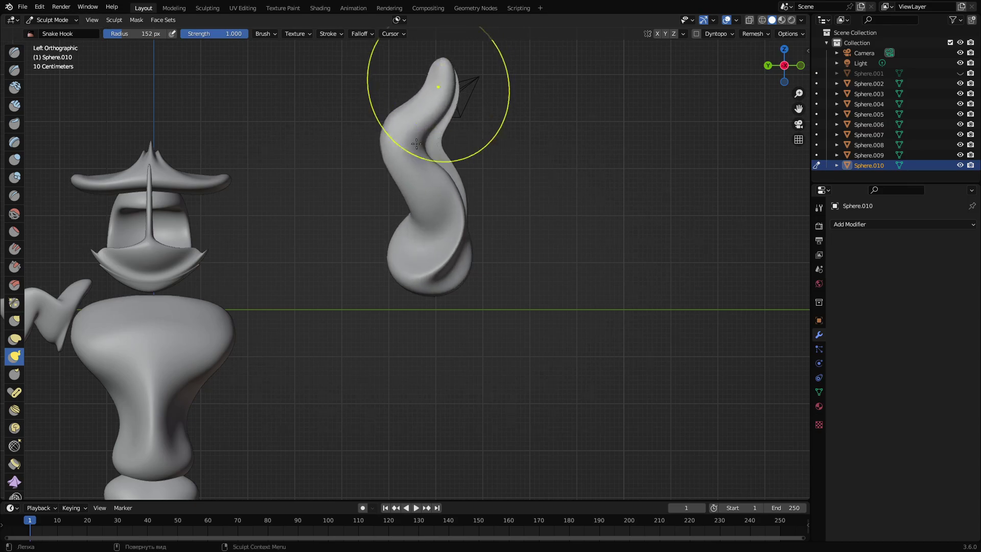
scroll(434, 133, down, 3)
drag(422, 193, 379, 215)
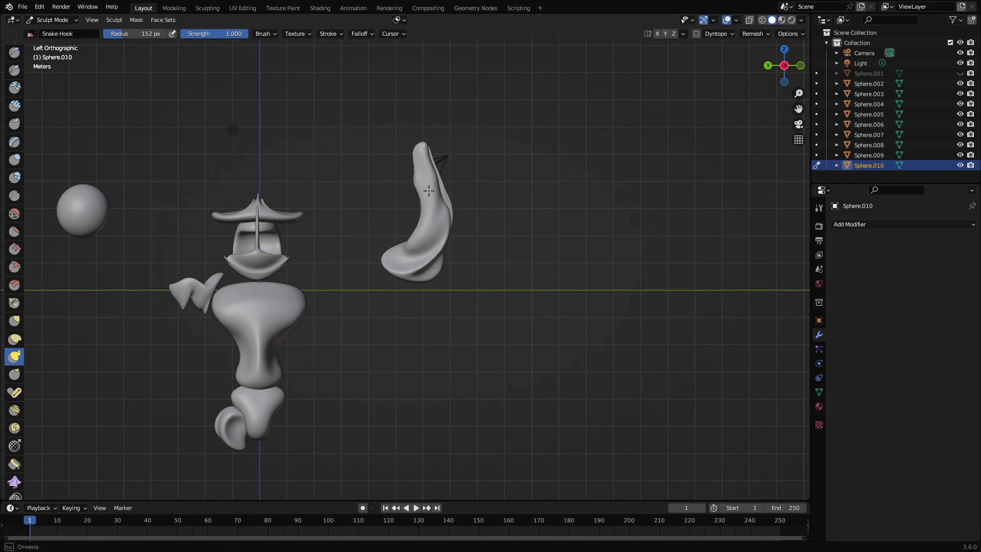
Undo the curved horn strokes back to the plain sphere
mouse_move(428, 190)
middle_down()
mouse_move(506, 196)
mouse_move(427, 198)
middle_up()
scroll(423, 193, down, 3)
scroll(412, 193, up, 4)
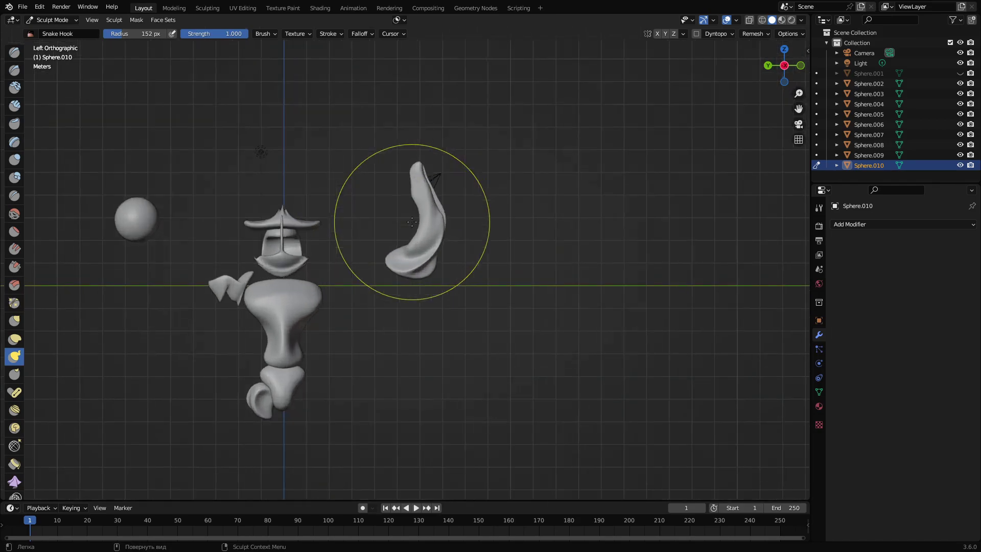
key(ctrl+z)
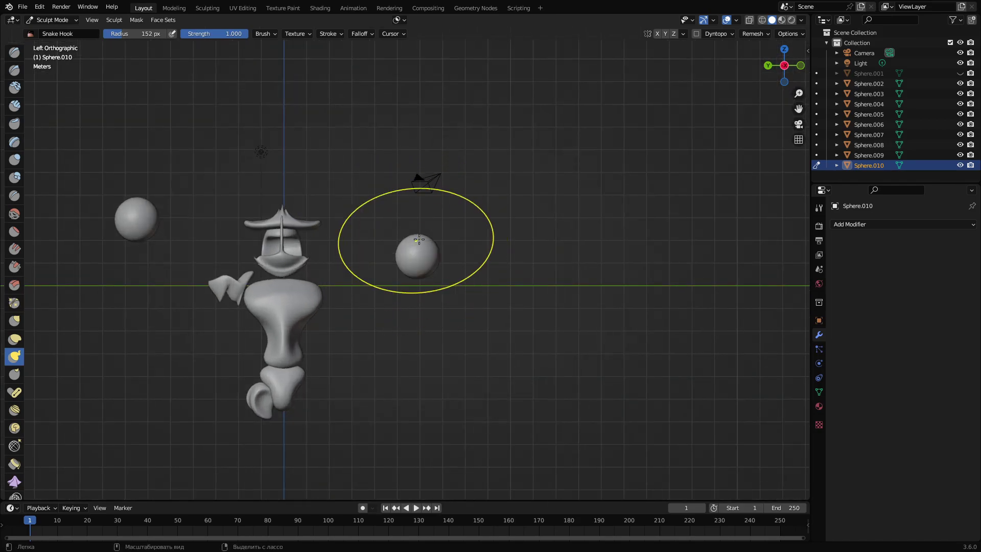
Turn on Y-axis symmetry and stretch the sphere upward with Snake Hook into a tall column
click(665, 33)
drag(394, 250, 404, 242)
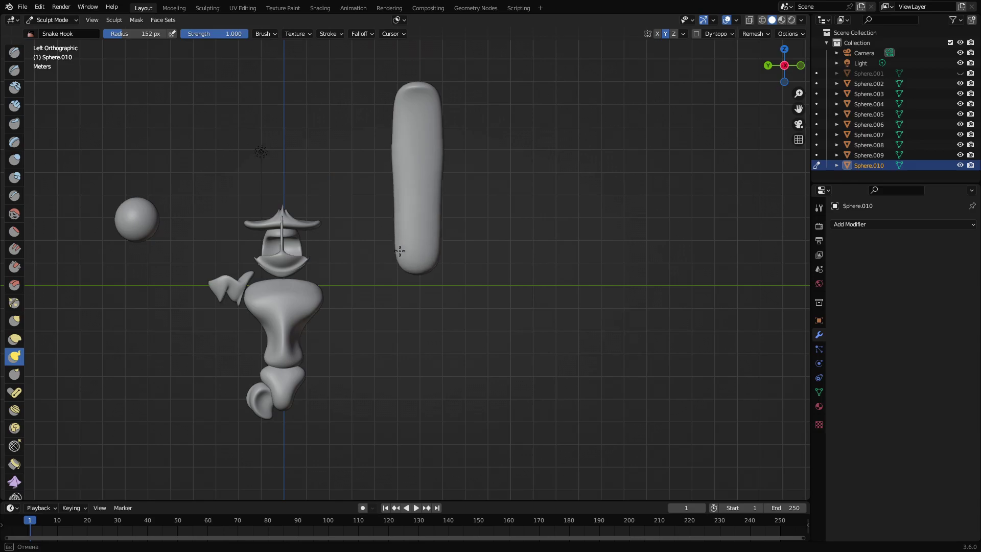
mouse_move(403, 233)
mouse_down()
mouse_move(411, 209)
mouse_move(404, 194)
mouse_move(416, 204)
mouse_move(370, 137)
mouse_move(398, 138)
mouse_move(387, 115)
mouse_move(410, 107)
mouse_up()
drag(406, 216, 410, 209)
mouse_move(414, 209)
middle_down()
mouse_move(460, 194)
mouse_move(397, 144)
middle_up()
Reshape the column with Snake Hook into a thin, bone-like form with a forked upper end
drag(397, 145, 394, 157)
drag(393, 207, 385, 208)
mouse_move(383, 146)
middle_down()
mouse_move(376, 161)
mouse_move(486, 153)
middle_up()
scroll(462, 175, down, 2)
drag(418, 242, 434, 227)
drag(426, 160, 428, 179)
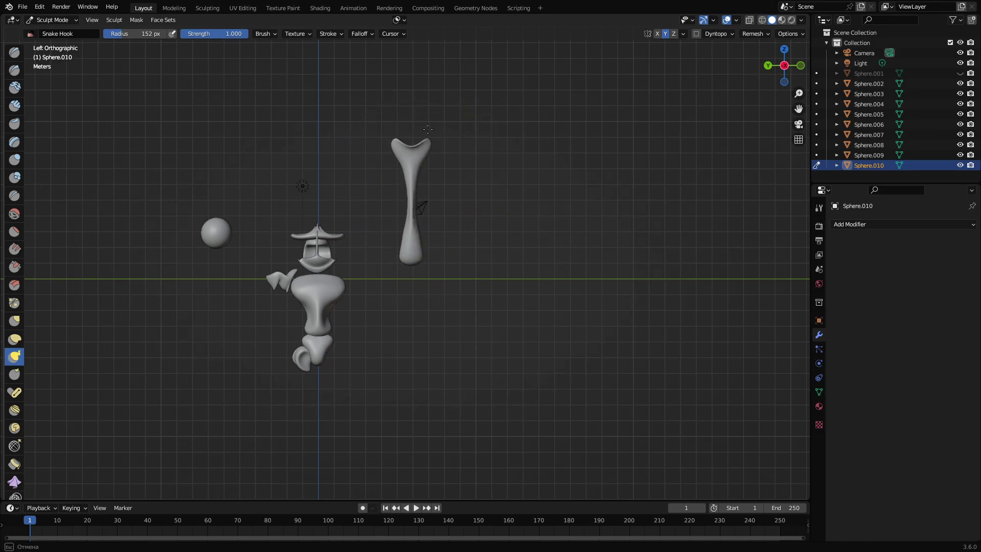
Undo the forked end and try mushroom and trumpet variations of the column, adding X-axis symmetry
key(ctrl+z)
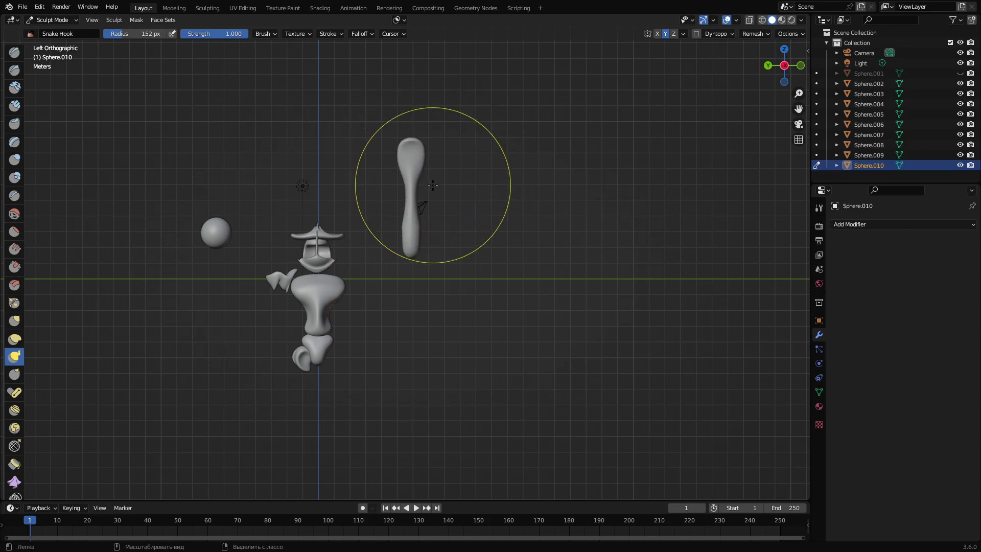
drag(416, 248, 418, 237)
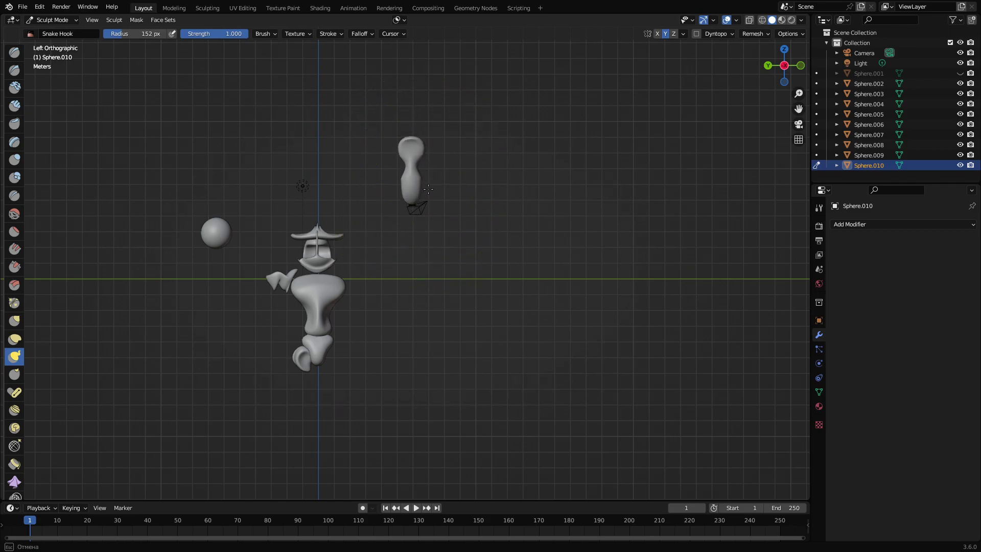
mouse_move(416, 276)
mouse_down()
mouse_move(463, 228)
mouse_move(421, 212)
mouse_up()
key(Escape)
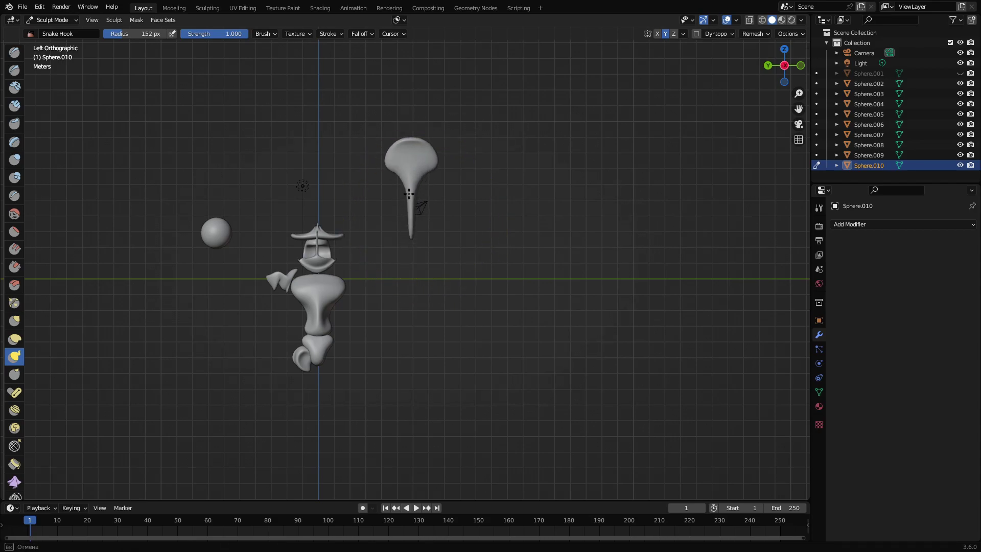
key(Escape)
key(Escape)
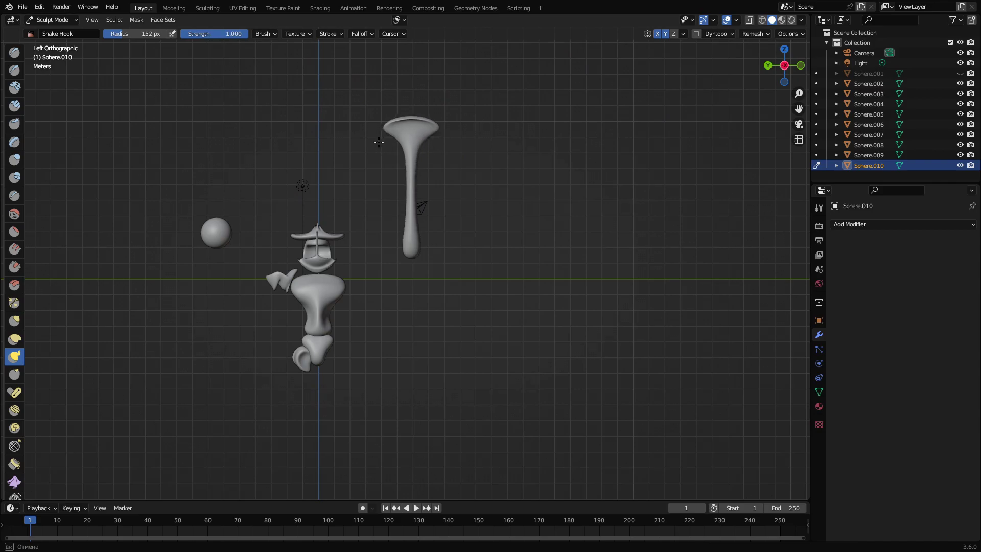
key(Escape)
Try pulling the column with X and Y symmetry into a thin stem with flared ends
drag(403, 164, 416, 163)
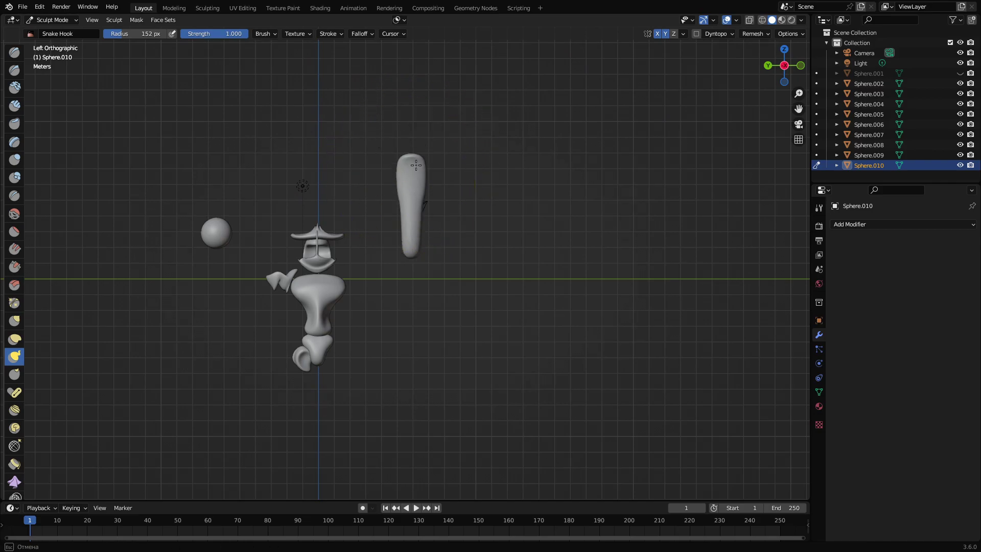
drag(435, 266, 422, 86)
mouse_move(444, 119)
middle_down()
mouse_move(490, 118)
mouse_move(419, 123)
mouse_move(447, 114)
middle_up()
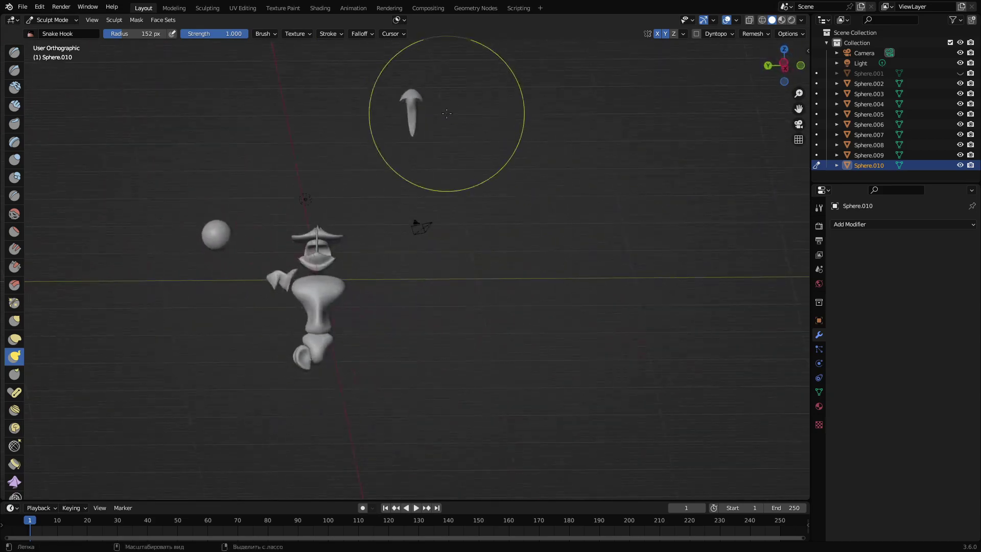
key(ctrl+z)
drag(409, 174, 393, 182)
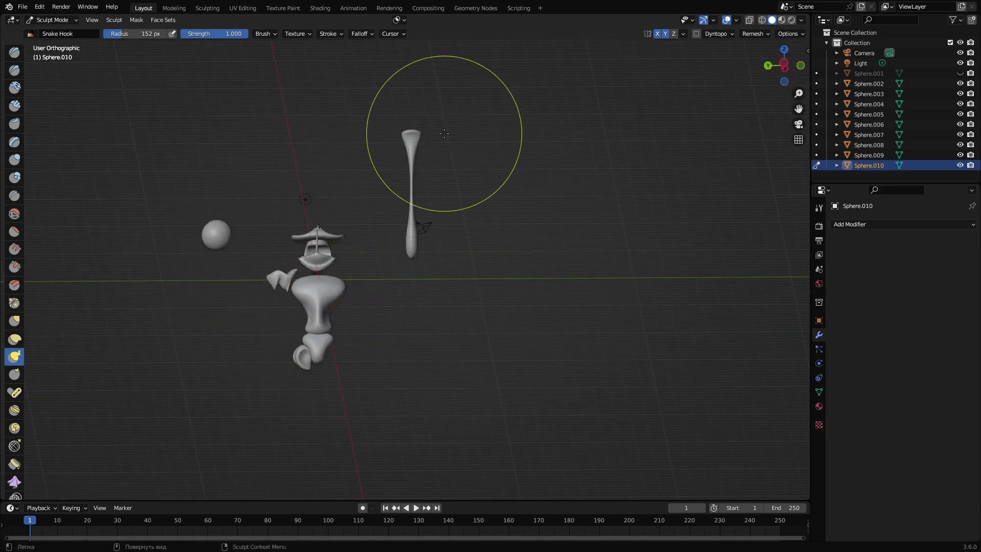
middle_drag(442, 134, 420, 136)
drag(419, 136, 419, 136)
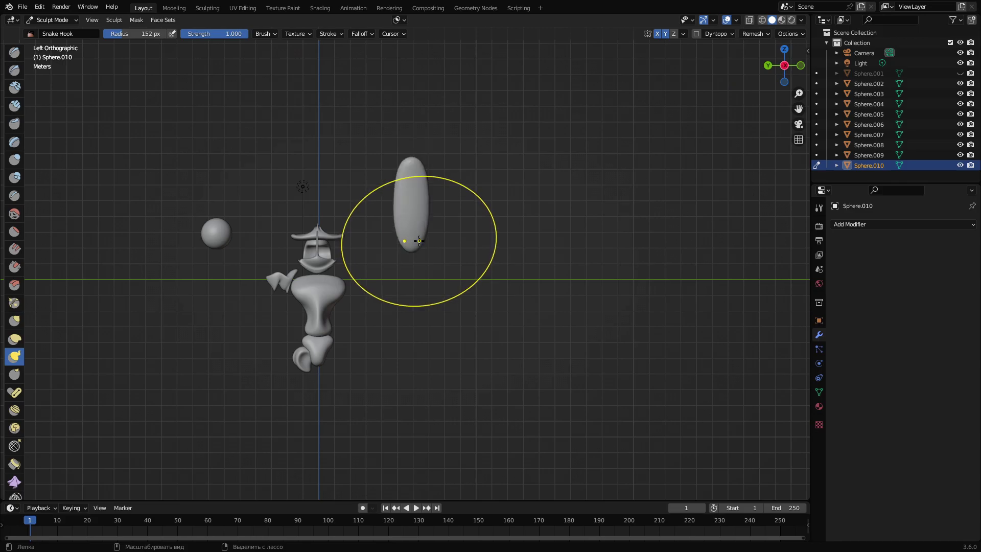
Undo back to the sphere, widen it sideways, and pull it with Snake Hook into an octopus-like shape
key(ctrl+z)
drag(425, 262, 425, 261)
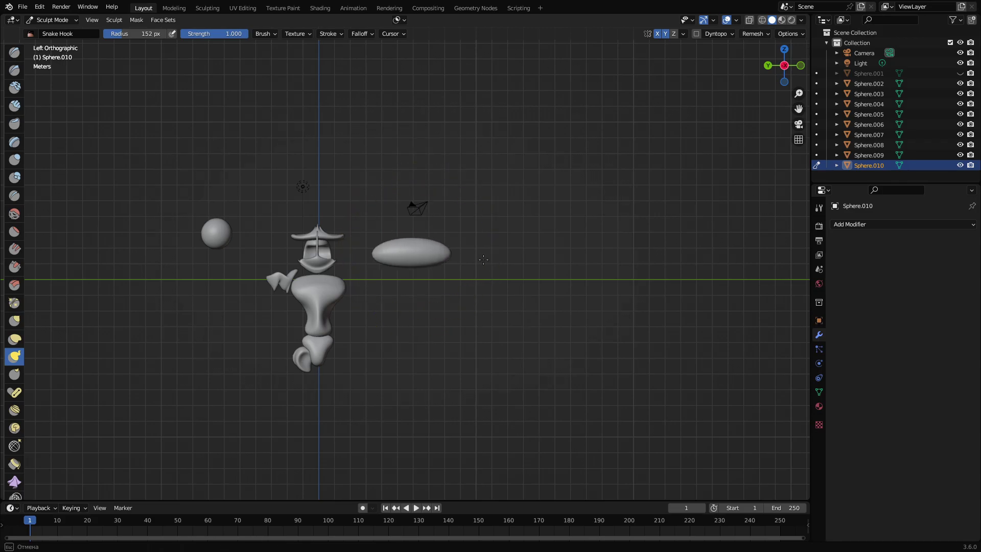
drag(502, 259, 502, 258)
mouse_move(414, 255)
mouse_down()
mouse_move(430, 177)
mouse_move(392, 180)
mouse_move(405, 208)
mouse_move(420, 206)
mouse_up()
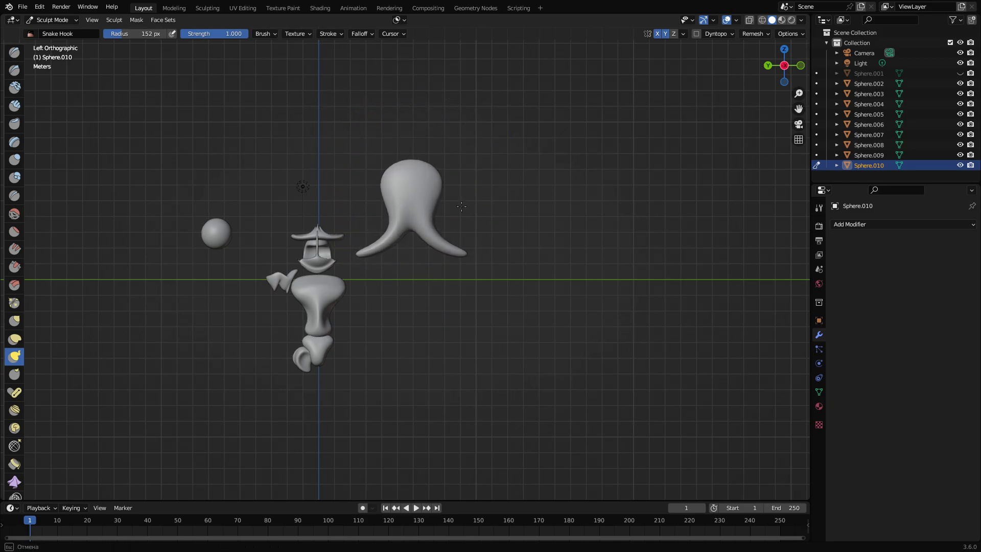
drag(441, 217, 429, 219)
Undo the octopus-like sculpt back to the wide, flat ellipsoid
key(ctrl+z)
key(ctrl+z)
key(ctrl+z)
key(ctrl+z)
key(ctrl+z)
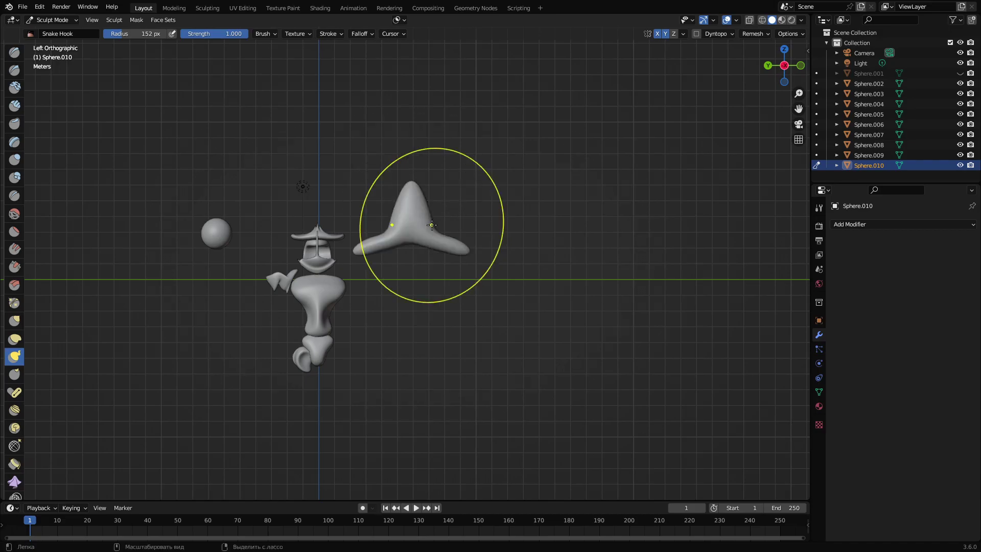
key(ctrl+z)
key(ctrl+z)
key(ctrl+z)
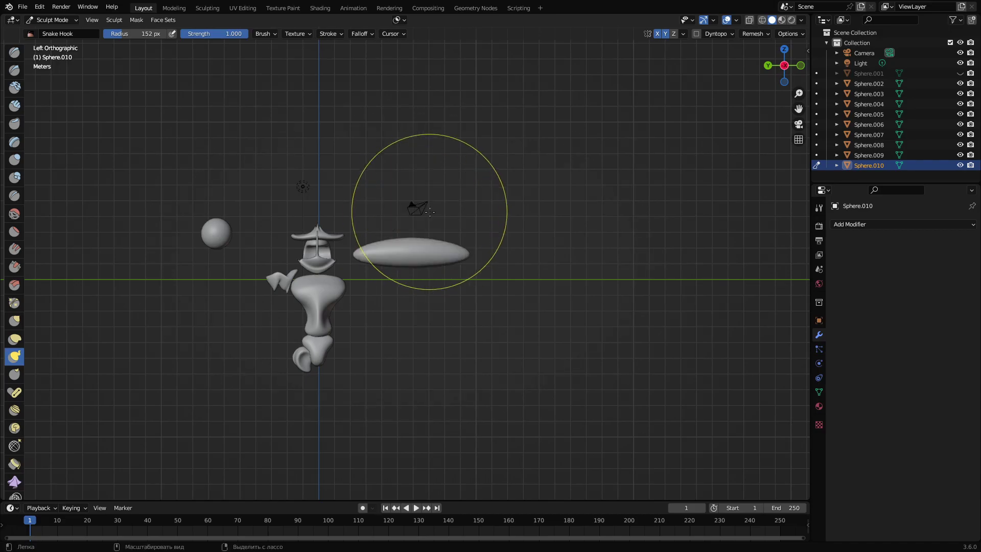
Sculpt the ellipsoid with symmetrical Snake Hook strokes into a large star with a tall peak, side arms and lower legs
mouse_move(466, 263)
mouse_down()
mouse_move(458, 259)
mouse_move(443, 302)
mouse_move(431, 271)
mouse_move(439, 260)
mouse_move(468, 266)
mouse_move(445, 295)
mouse_move(499, 306)
mouse_move(497, 291)
mouse_move(453, 285)
mouse_up()
mouse_move(391, 264)
mouse_down()
mouse_move(337, 220)
mouse_move(350, 230)
mouse_move(403, 173)
mouse_move(407, 108)
mouse_up()
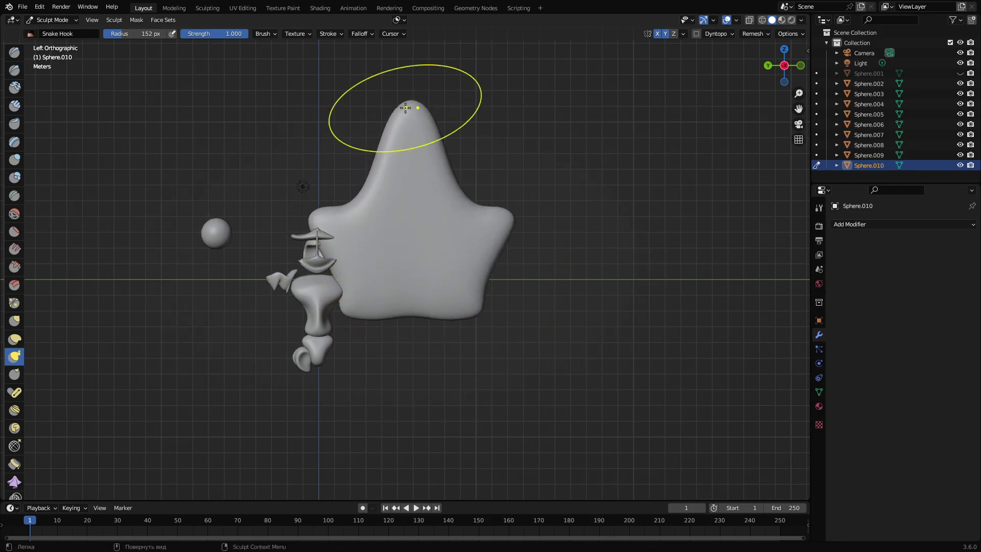
drag(505, 219, 559, 217)
mouse_move(317, 236)
mouse_down()
mouse_move(332, 303)
mouse_move(288, 384)
mouse_up()
mouse_move(424, 314)
mouse_down()
mouse_move(428, 390)
mouse_move(417, 422)
mouse_up()
mouse_move(319, 230)
mouse_down()
mouse_move(327, 158)
mouse_move(345, 145)
mouse_up()
Undo the large star strokes back to the flat ellipsoid
key(ctrl+z)
key(ctrl+z)
key(ctrl+z)
key(ctrl+z)
key(ctrl+z)
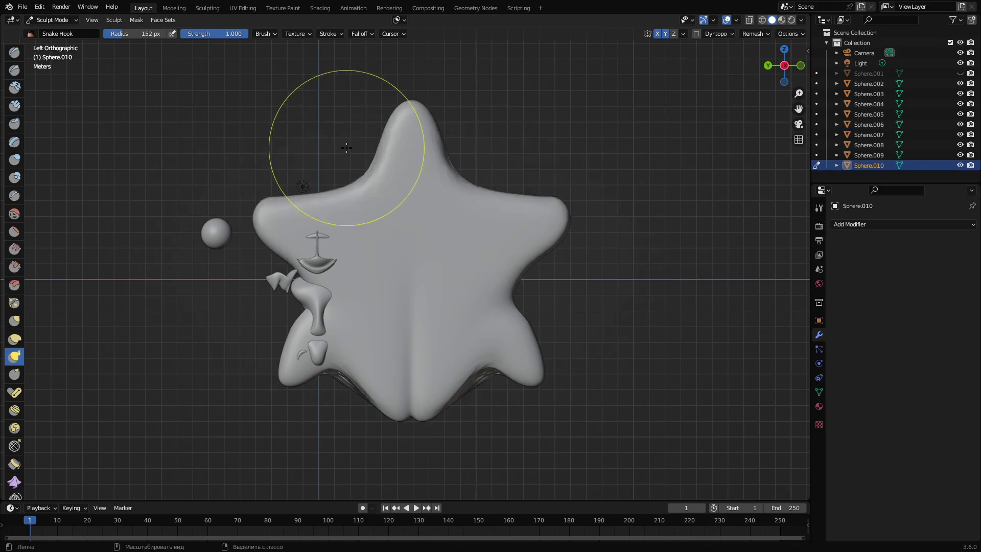
key(ctrl+z)
key(ctrl+z)
key(ctrl+z)
key(ctrl+z)
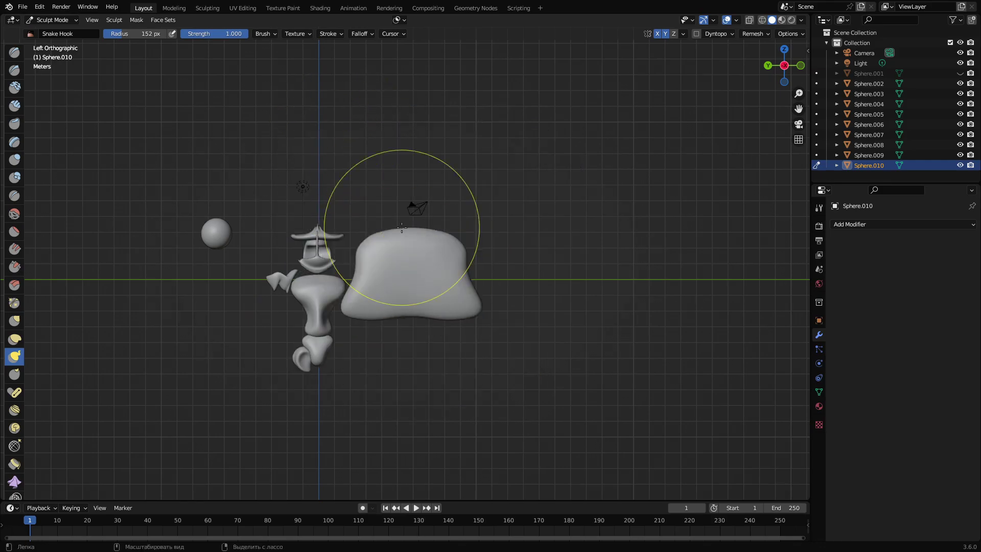
key(ctrl+z)
key(ctrl+z)
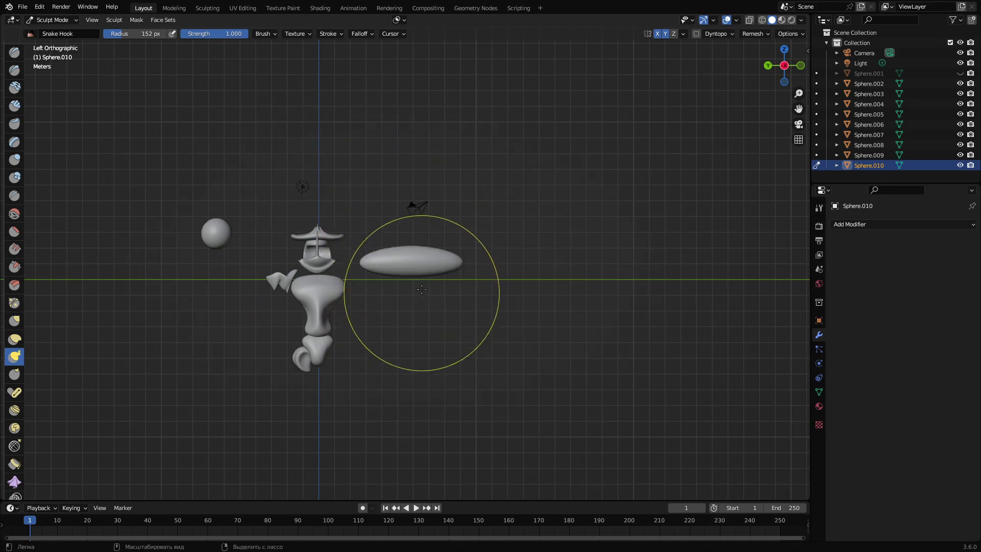
Undo the remaining strokes back to the plain sphere and turn off X and Y symmetry
scroll(412, 270, up, 3)
mouse_move(409, 261)
mouse_down()
mouse_move(406, 168)
mouse_move(350, 163)
mouse_up()
key(ctrl+z)
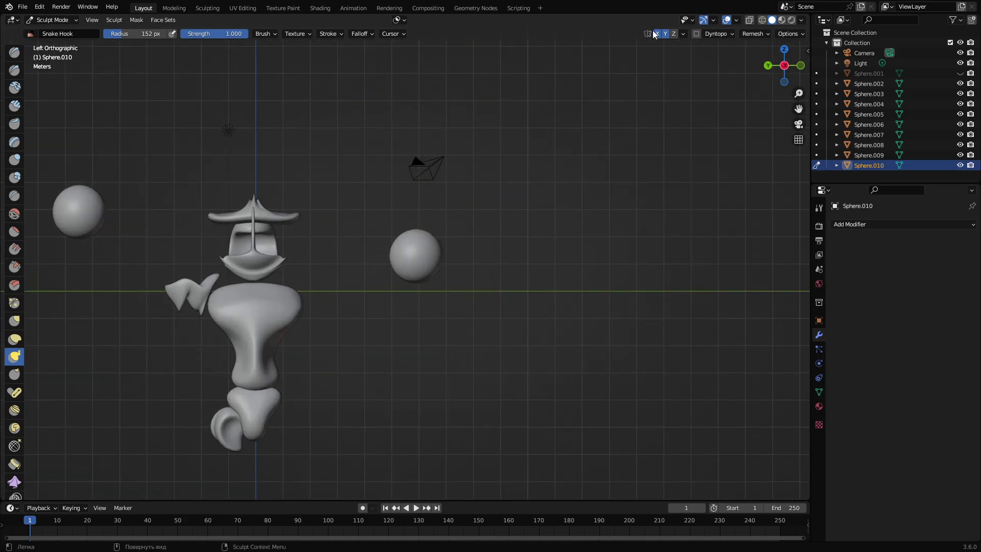
Sculpt the sphere without symmetry into an S-shaped limb with a leaning upper tip and a hooked lower end
drag(423, 254, 395, 234)
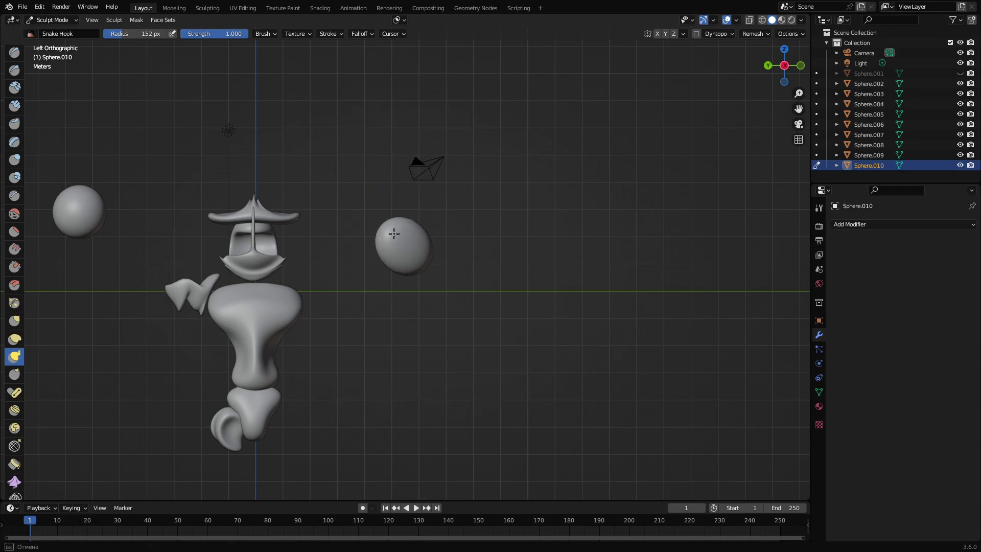
drag(422, 184, 412, 131)
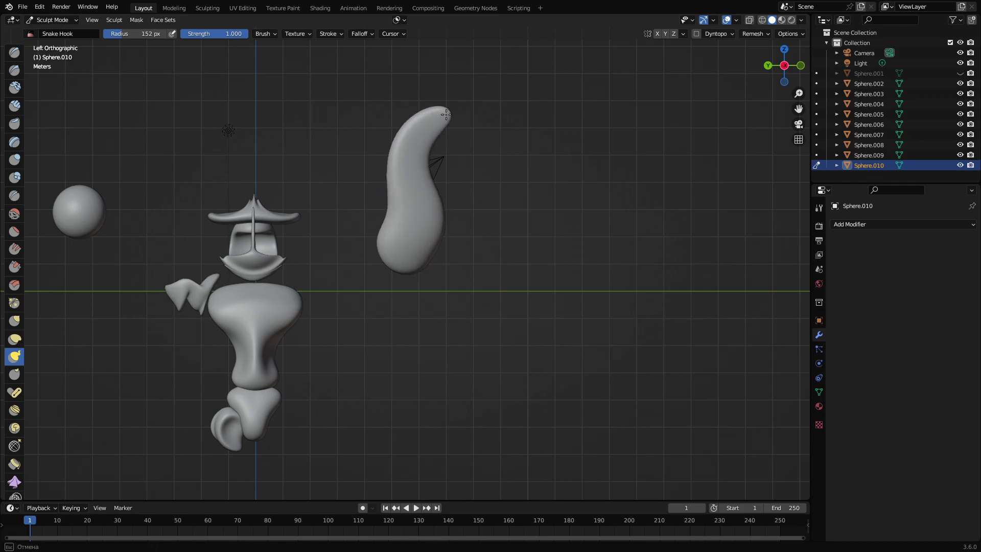
mouse_move(408, 241)
middle_down()
mouse_move(357, 273)
mouse_move(301, 278)
mouse_move(431, 234)
middle_up()
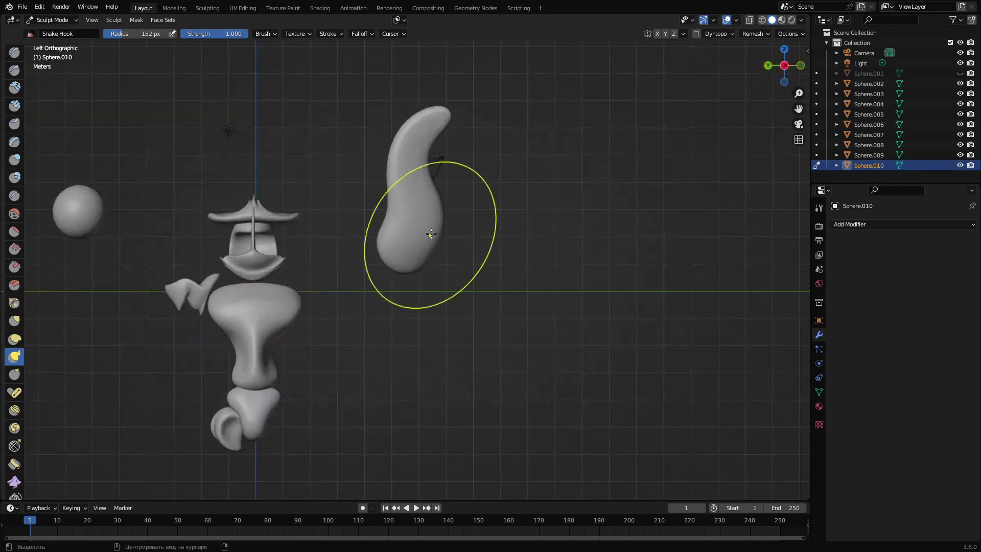
mouse_move(428, 266)
mouse_down()
mouse_move(503, 288)
mouse_move(470, 327)
mouse_move(432, 340)
mouse_up()
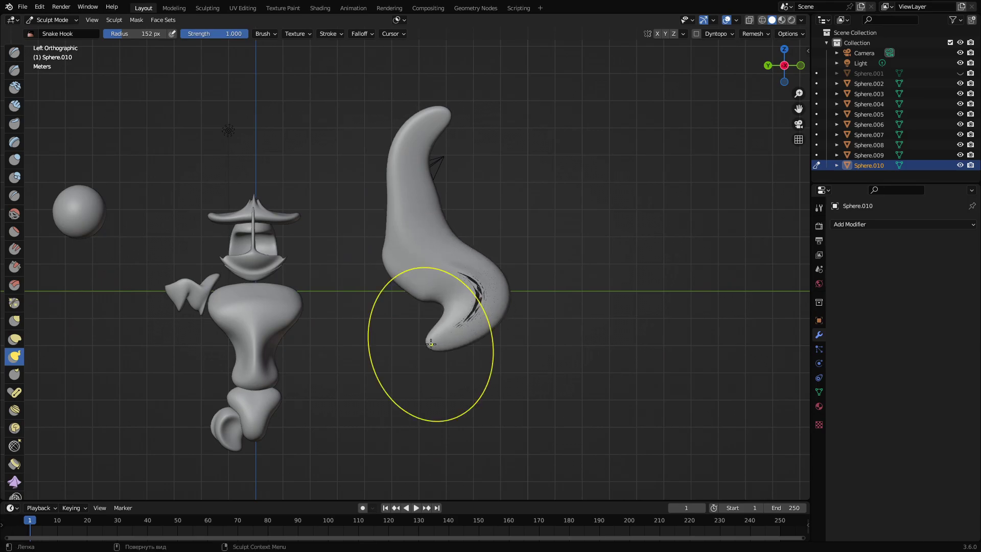
Undo the S-shaped limb and sculpt the sphere with Snake Hook into a curled spiral with a pointed outer tail
key(ctrl+z)
key(ctrl+z)
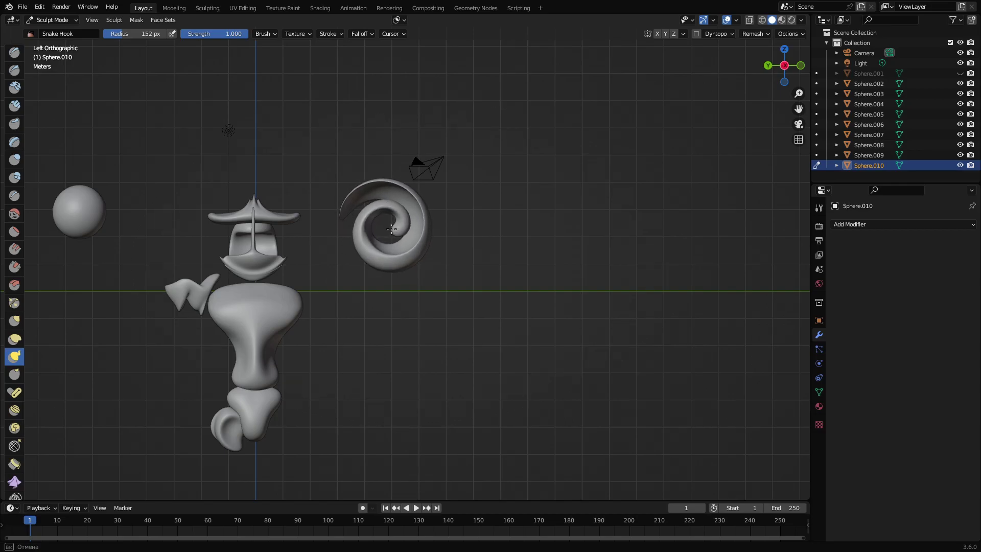
Examine the spiral and the character from several sides and in the left orthographic view
scroll(389, 232, up, 2)
middle_drag(389, 233, 498, 208)
key(KP_3)
scroll(393, 240, up, 1)
scroll(393, 240, down, 3)
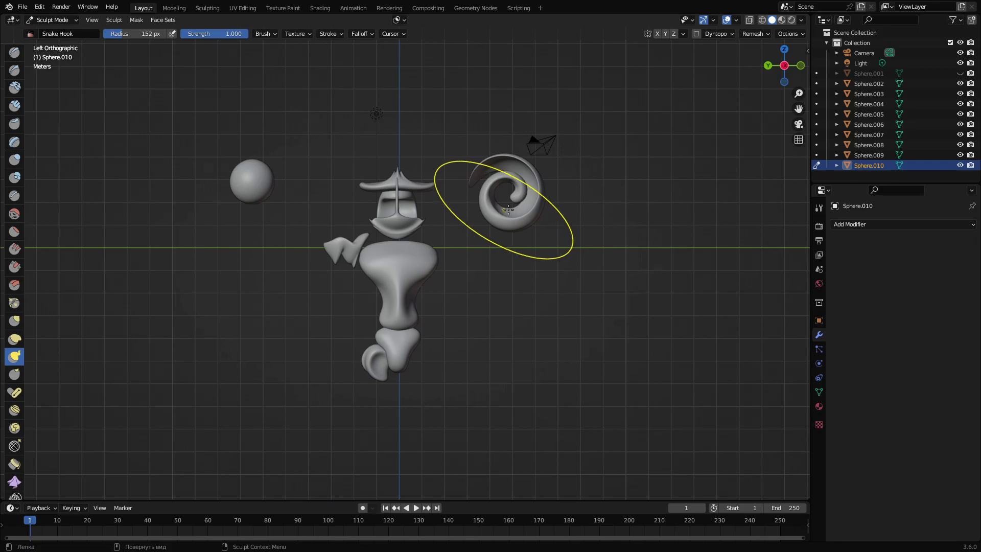
scroll(488, 246, up, 1)
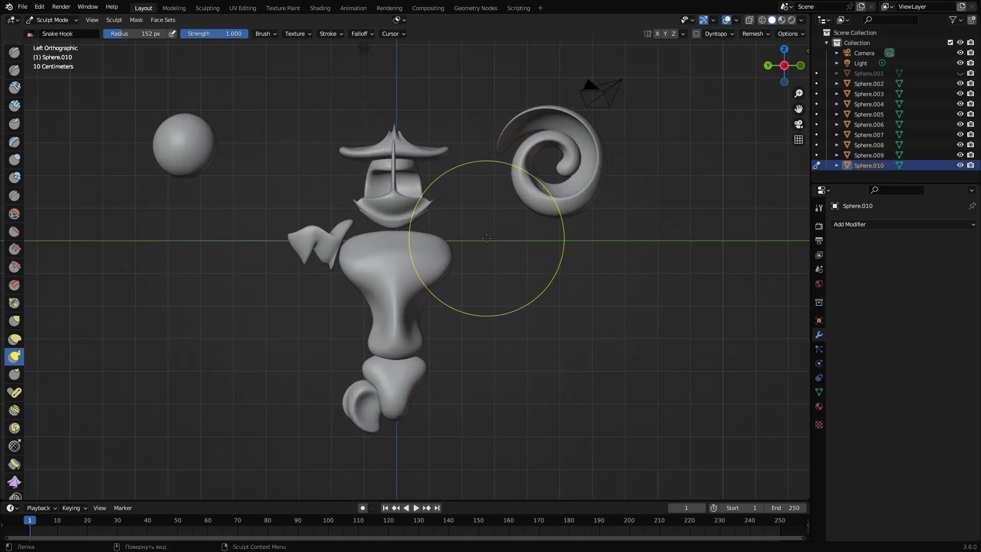
mouse_move(495, 235)
middle_down()
mouse_move(303, 242)
mouse_move(252, 230)
middle_up()
middle_drag(351, 262, 510, 286)
scroll(449, 287, down, 2)
Leave Sculpt Mode and return the spiral to Object Mode
shift+middle_drag(389, 285, 532, 256)
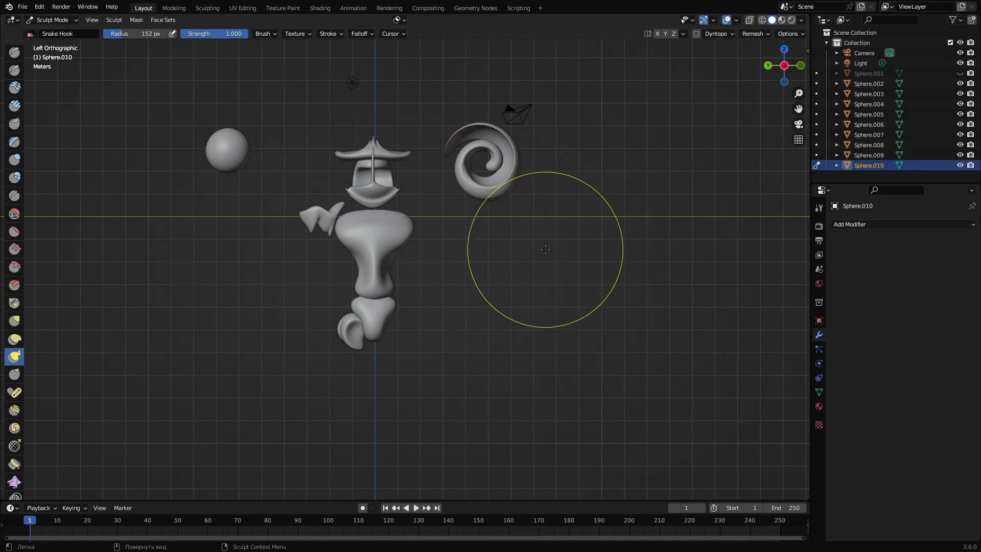
scroll(544, 250, up, 2)
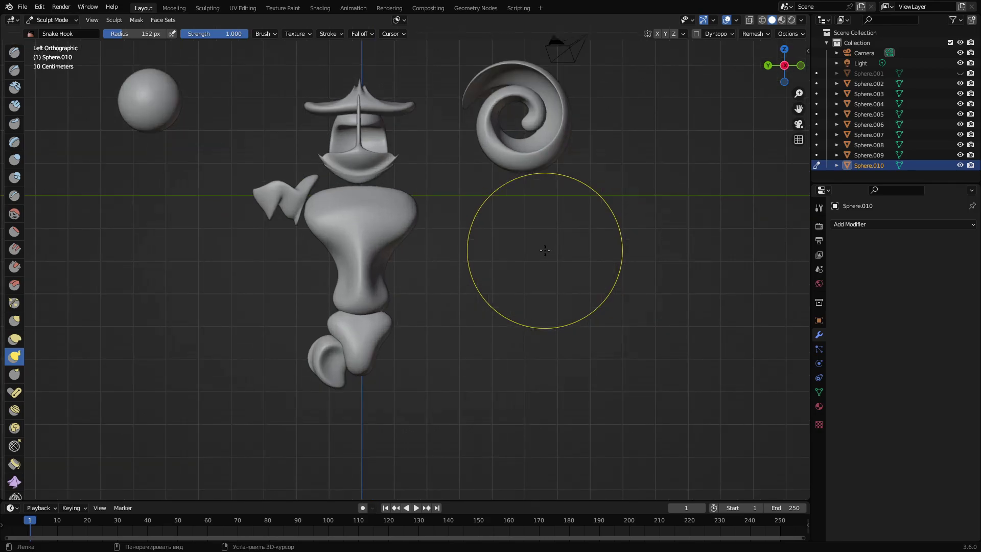
shift+middle_drag(545, 249, 526, 339)
click(46, 20)
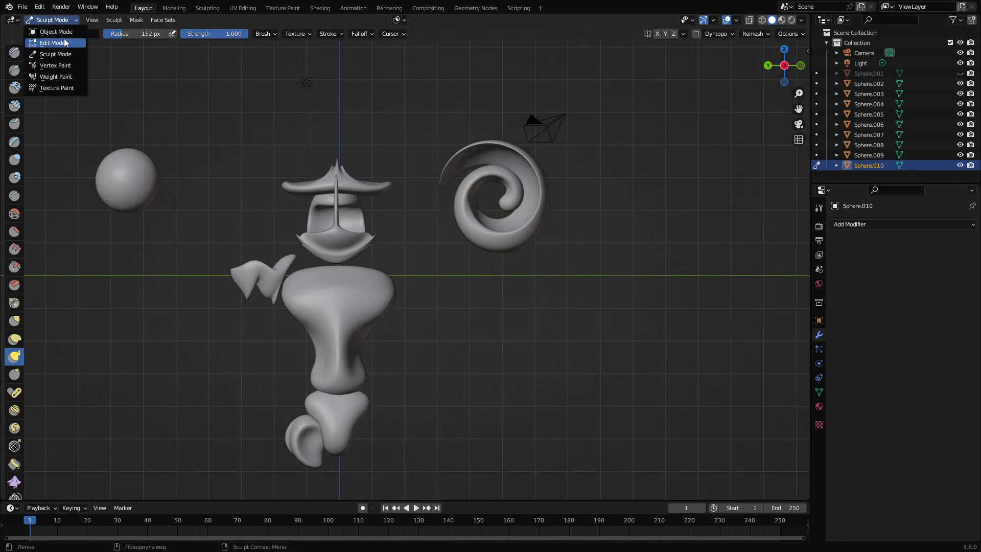
click(51, 31)
Try shrinking the spiral and resetting its origin, and undo both changes
key(s)
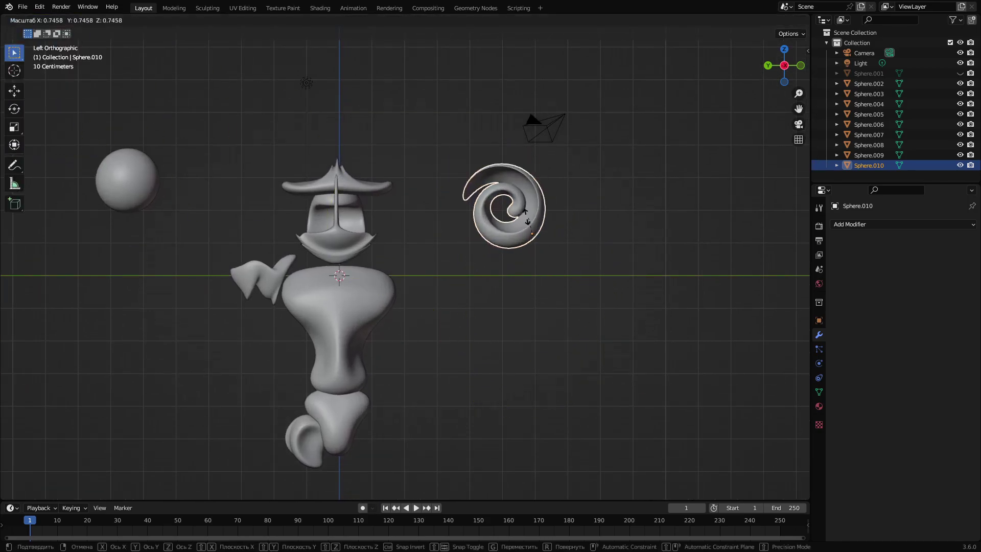
click(537, 233)
right_click(537, 233)
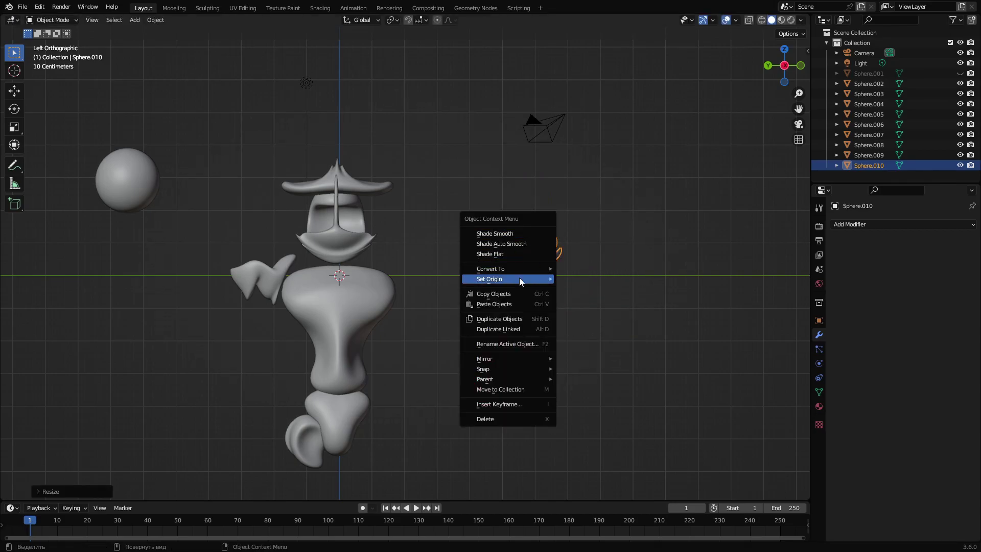
mouse_move(518, 279)
click(595, 288)
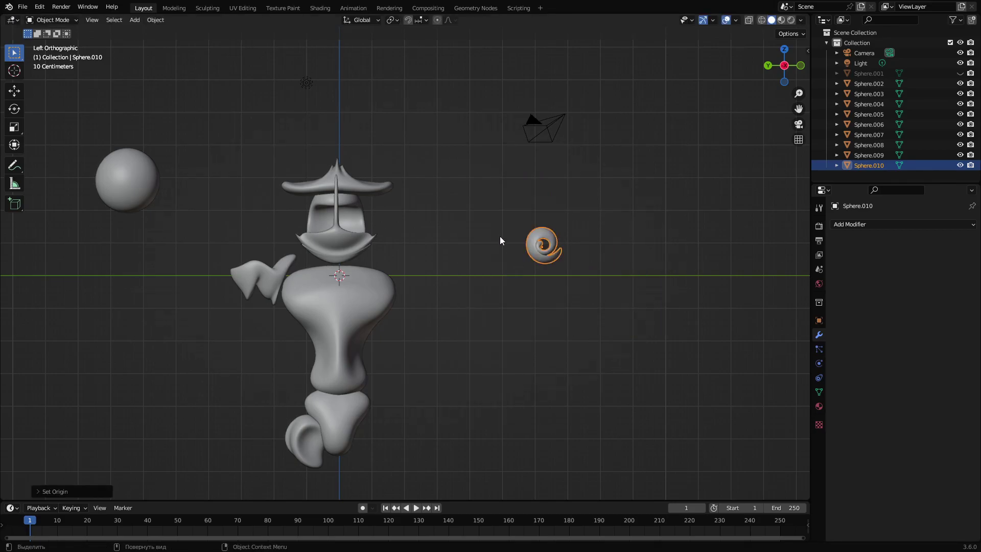
key(ctrl+z)
key(ctrl+z)
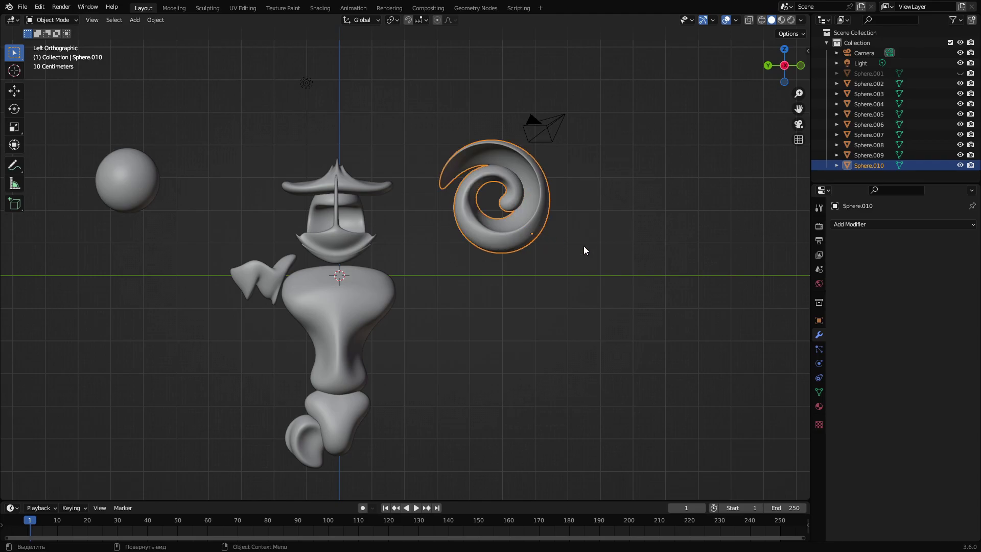
Scale the spiral down to roughly half its size and move it above one side of the character's hat
key(s)
click(560, 238)
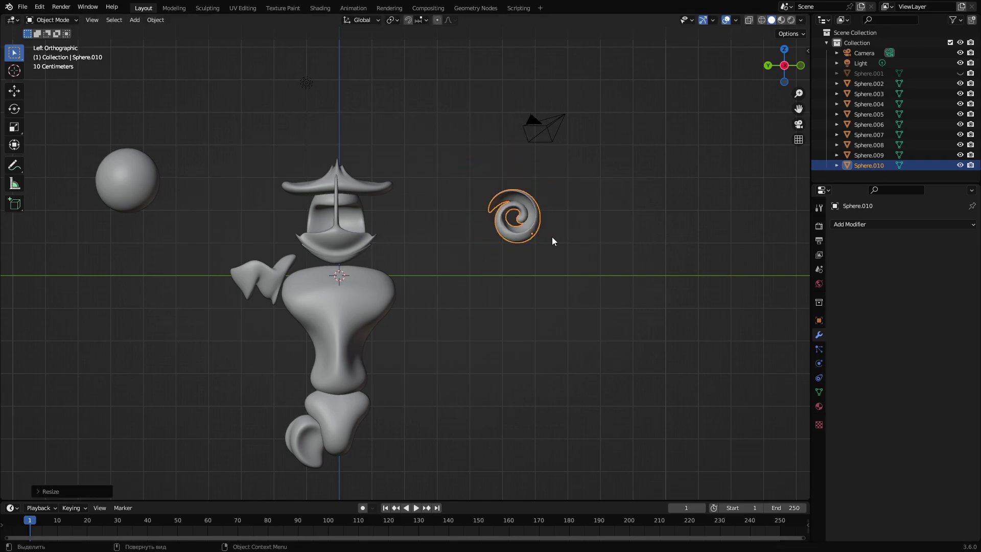
key(g)
click(334, 181)
scroll(364, 221, up, 4)
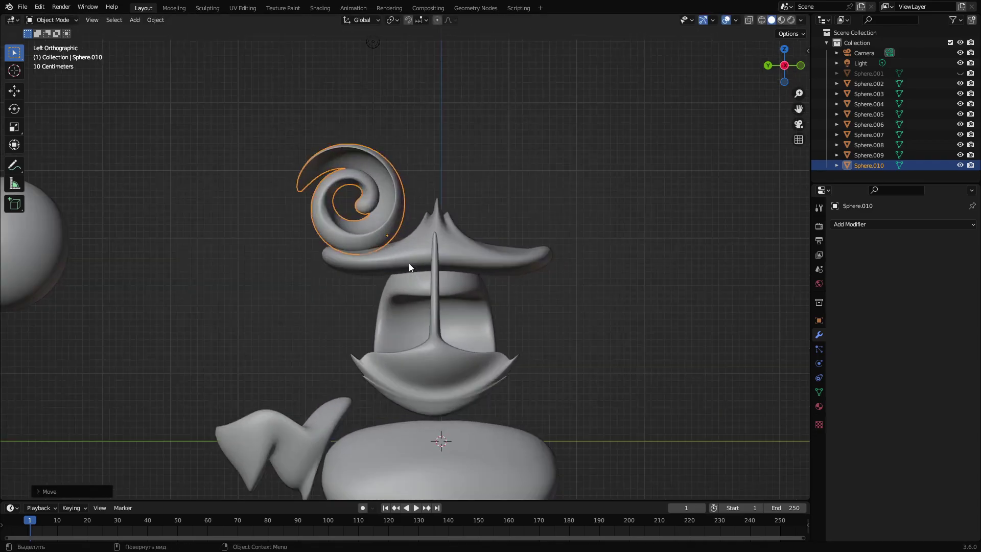
Scale the spiral by about 0.21, place it on the upturned tip of the hat brim and deselect it
key(s)
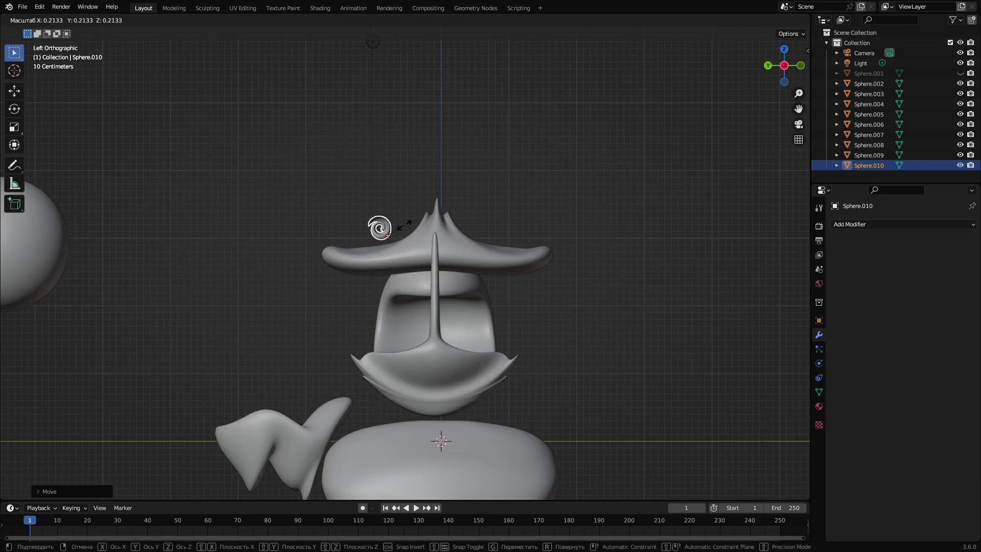
click(402, 226)
scroll(453, 225, up, 2)
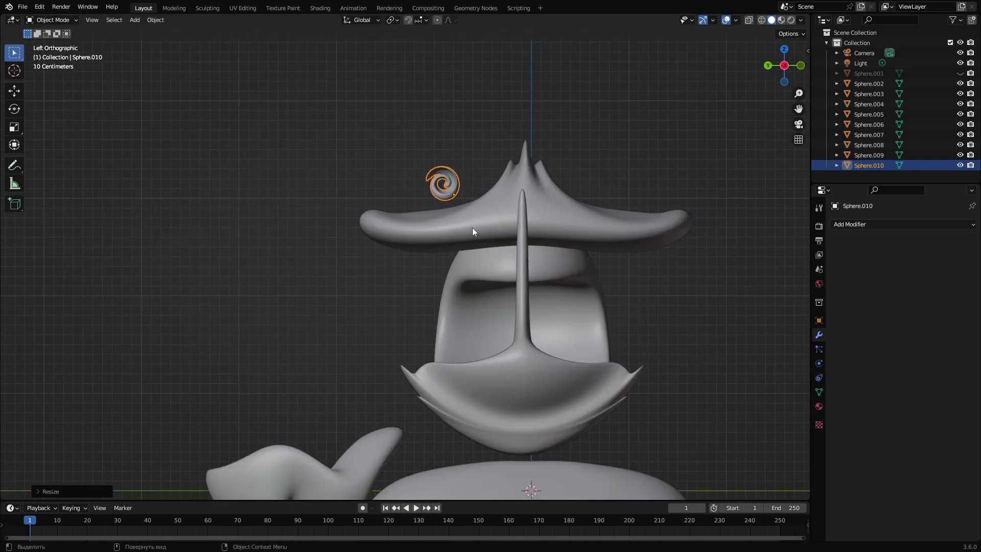
key(g)
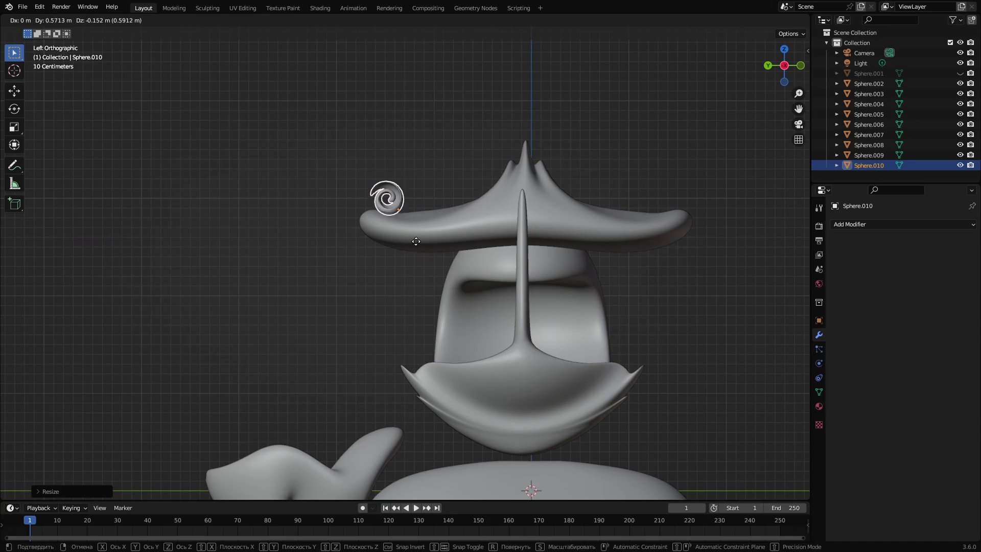
click(416, 242)
scroll(434, 249, down, 2)
click(324, 237)
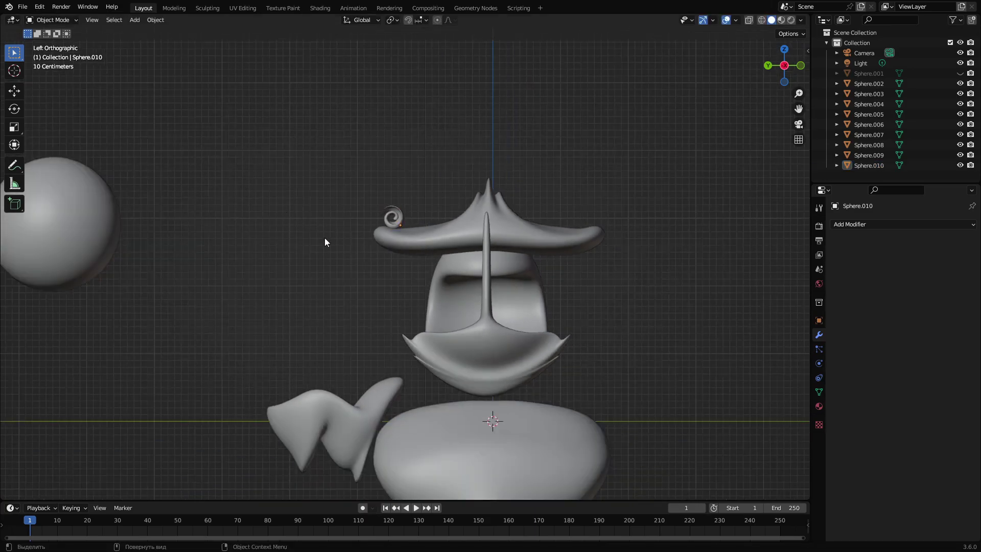
scroll(357, 263, down, 3)
shift+middle_drag(385, 286, 353, 253)
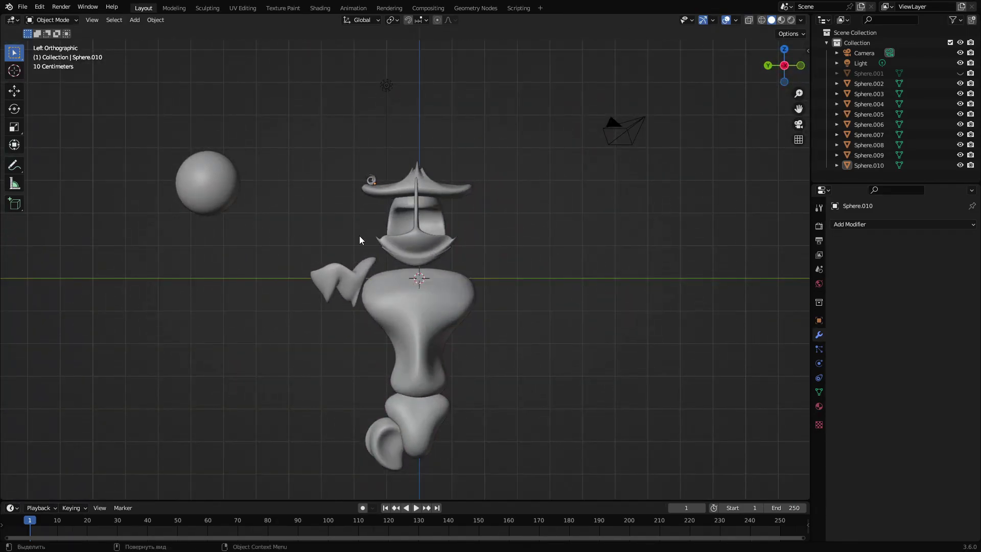
scroll(510, 224, down, 1)
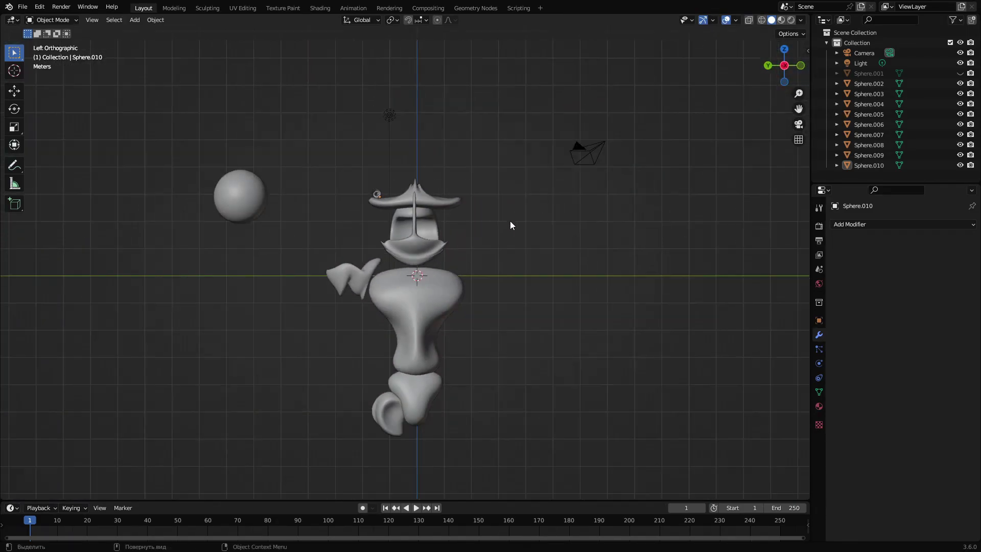
Duplicate the spare sphere, place the copy on the opposite side of the character and save the file
click(258, 212)
key(shift+d)
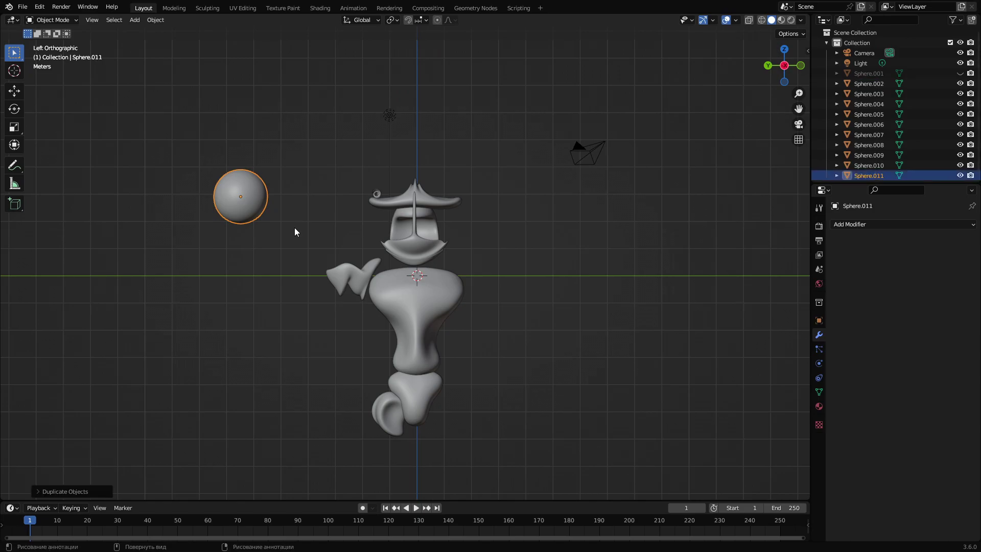
click(613, 263)
shift+middle_drag(535, 273, 385, 265)
key(ctrl+s)
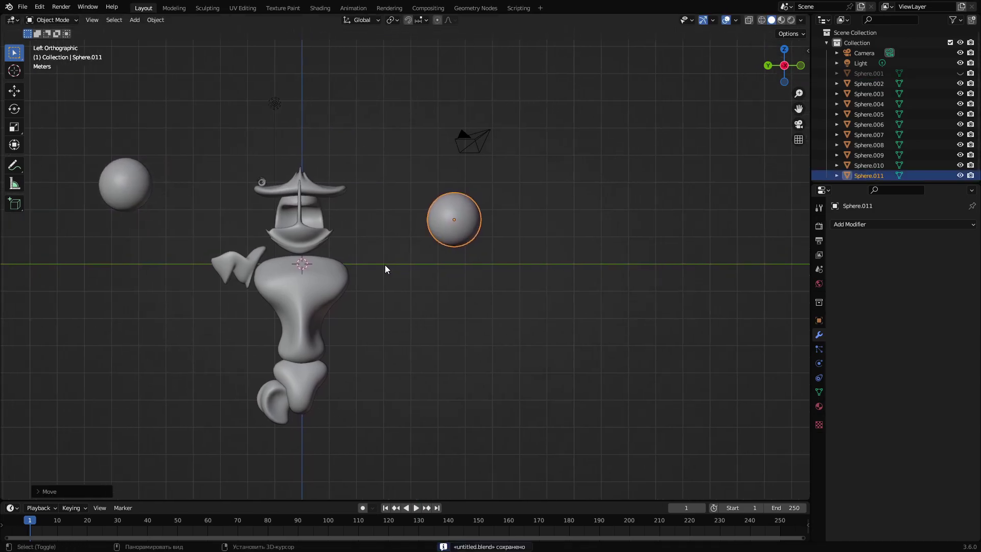
Switch the duplicated sphere to Sculpt Mode
scroll(445, 244, down, 1)
click(51, 20)
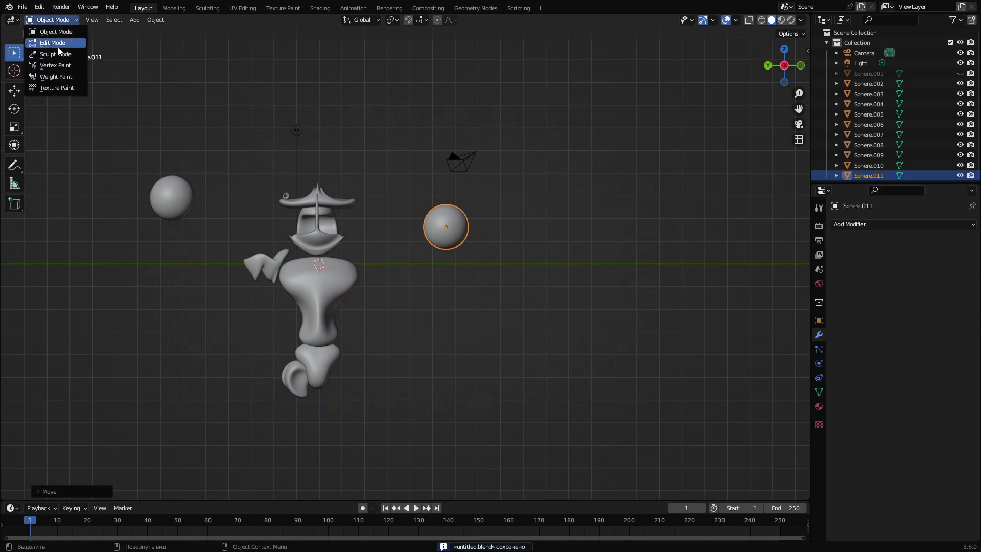
click(51, 47)
Try stretching the sphere upward and downward with Snake Hook into a long wavy limb, and undo the strokes
mouse_move(455, 224)
mouse_down()
mouse_move(529, 230)
mouse_move(485, 204)
mouse_move(519, 245)
mouse_move(484, 332)
mouse_move(488, 419)
mouse_up()
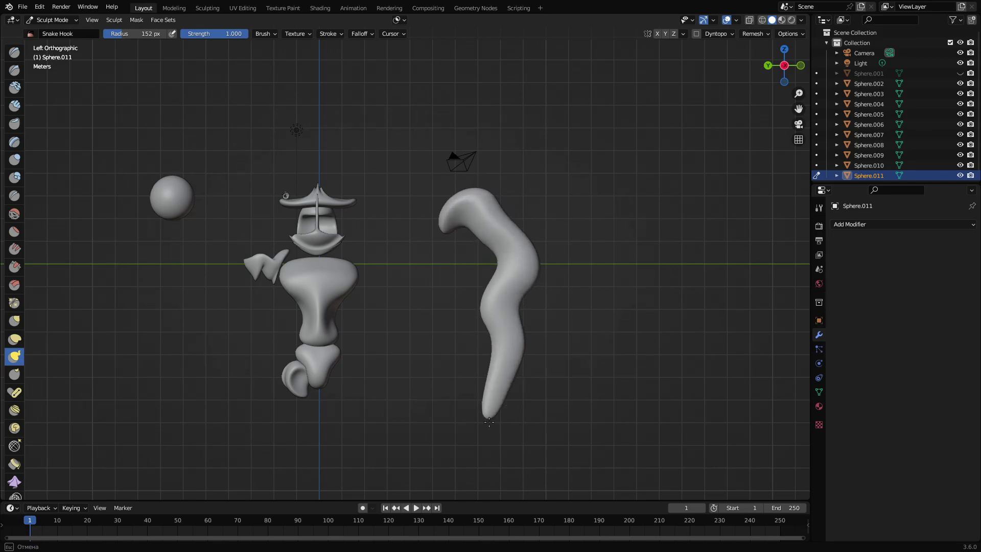
key(ctrl+z)
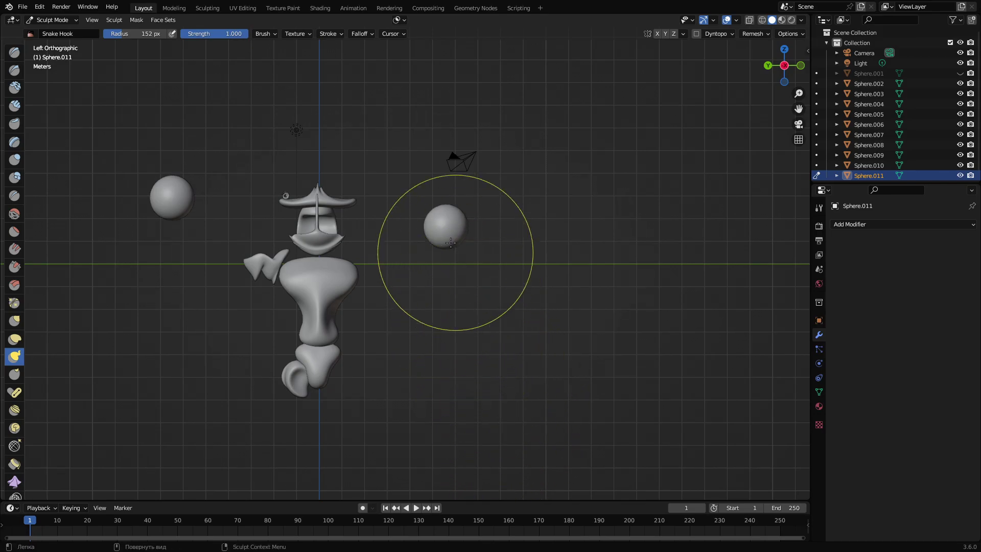
mouse_move(442, 221)
mouse_down()
mouse_move(422, 237)
mouse_move(483, 200)
mouse_move(444, 184)
mouse_move(425, 146)
mouse_move(466, 107)
mouse_move(424, 102)
mouse_up()
mouse_move(433, 204)
middle_down()
mouse_move(301, 216)
mouse_move(440, 226)
middle_up()
drag(439, 226, 448, 399)
mouse_move(456, 336)
mouse_down()
mouse_move(431, 361)
mouse_move(399, 368)
mouse_move(460, 306)
mouse_move(498, 296)
mouse_up()
key(ctrl+z)
key(ctrl+z)
key(ctrl+z)
key(ctrl+z)
key(ctrl+z)
Try pulling the sphere downward with Snake Hook into an elongated form, and undo back to the plain sphere
mouse_move(443, 227)
mouse_down()
mouse_move(518, 251)
mouse_move(478, 291)
mouse_move(489, 309)
mouse_up()
key(ctrl+z)
mouse_move(445, 240)
mouse_down()
mouse_move(440, 391)
mouse_move(437, 378)
mouse_move(378, 364)
mouse_move(396, 408)
mouse_move(419, 430)
mouse_move(424, 422)
mouse_up()
key(ctrl+z)
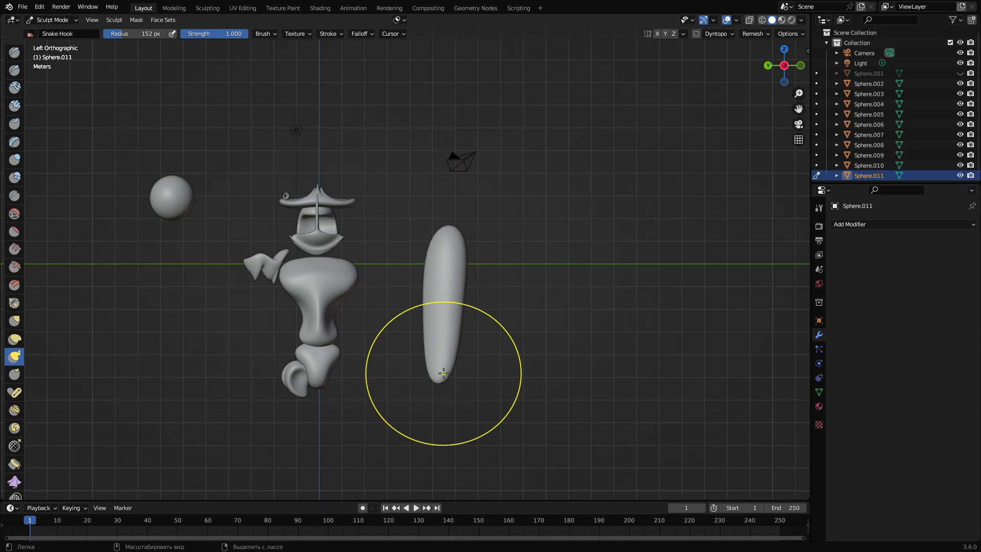
key(ctrl+z)
Try sculpting the sphere into a thin, flattened horn curving at its upper end, and undo all strokes
drag(467, 223, 380, 207)
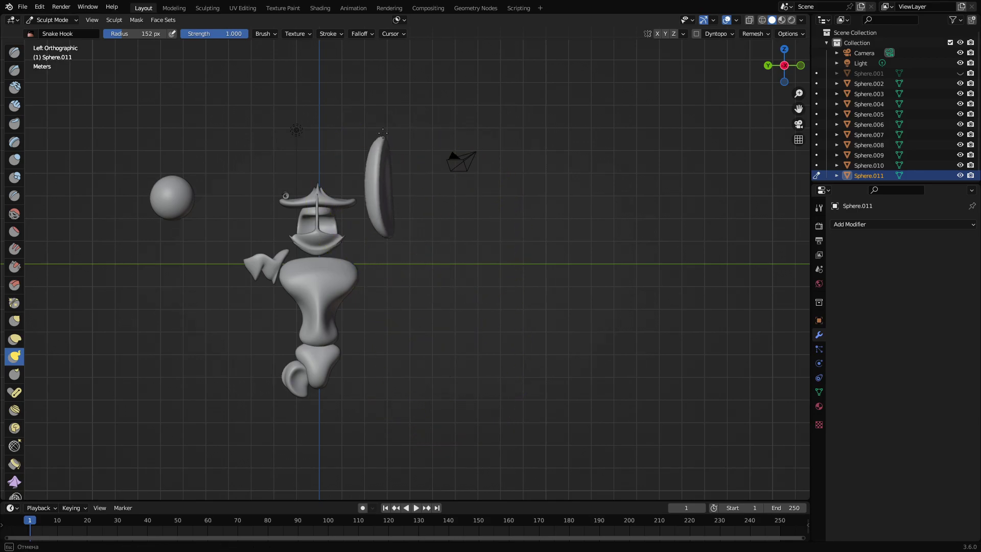
mouse_move(385, 129)
mouse_down()
mouse_move(391, 105)
mouse_move(416, 95)
mouse_up()
mouse_move(423, 121)
middle_down()
mouse_move(460, 143)
mouse_move(432, 163)
middle_up()
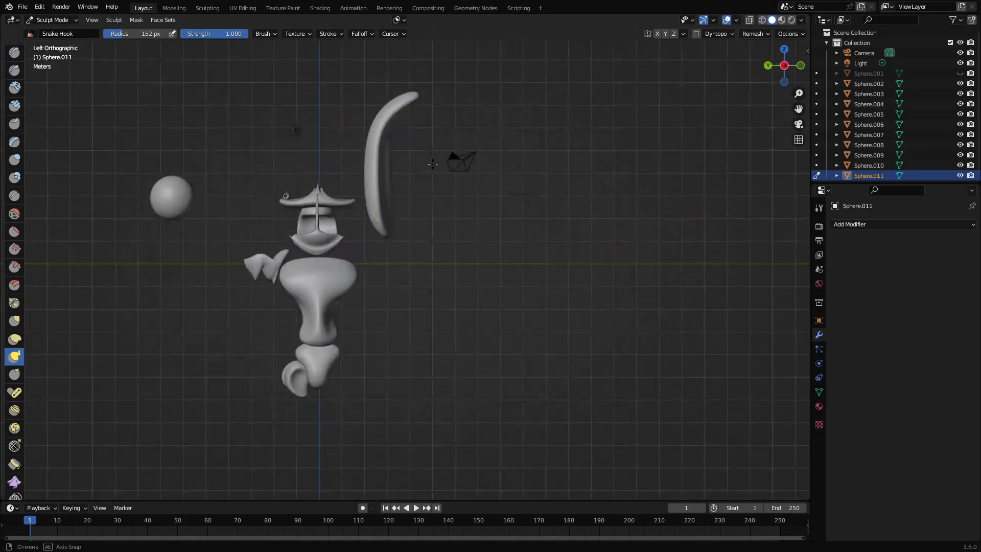
key(ctrl+z)
key(ctrl+z)
key(ctrl+z)
key(ctrl+z)
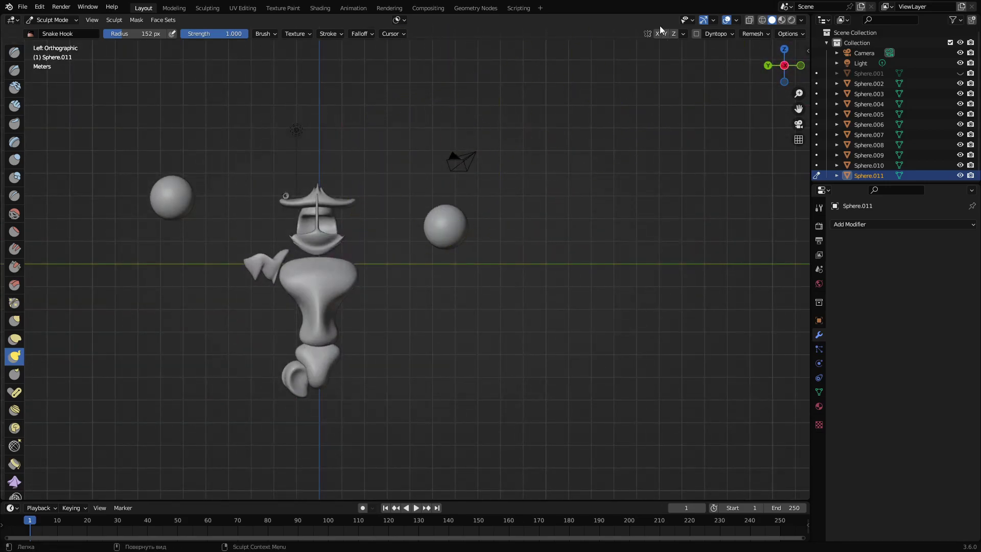
Try sculpting the sphere with X symmetry into a tall, broad shape arching over at the upper end, and undo it
mouse_move(443, 225)
mouse_down()
mouse_move(390, 223)
mouse_move(426, 159)
mouse_move(457, 159)
mouse_up()
mouse_move(438, 186)
middle_down()
mouse_move(460, 173)
mouse_move(431, 185)
middle_up()
scroll(439, 164, up, 3)
middle_drag(444, 145, 452, 145)
mouse_move(453, 145)
mouse_down()
mouse_move(461, 158)
mouse_move(431, 117)
mouse_up()
drag(450, 162, 416, 126)
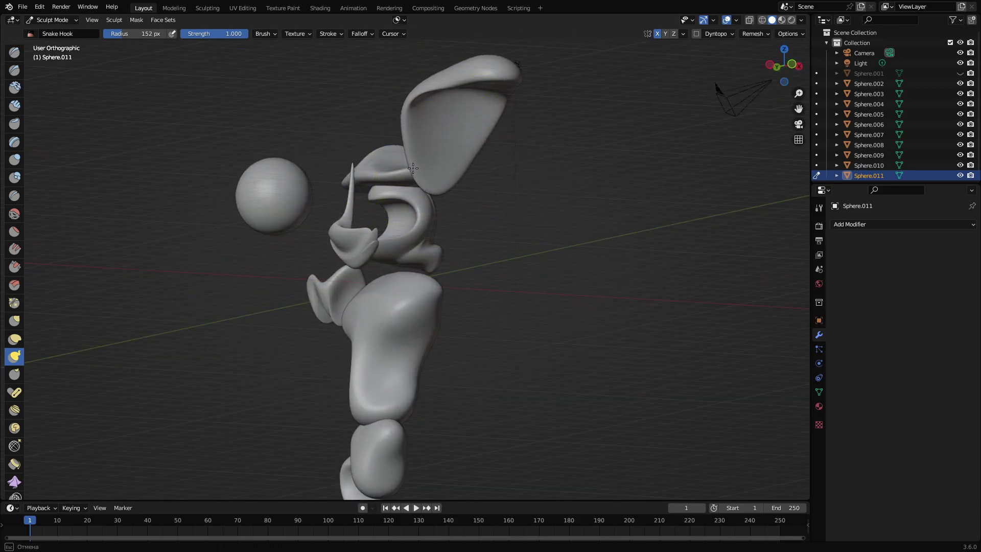
middle_drag(368, 175, 523, 196)
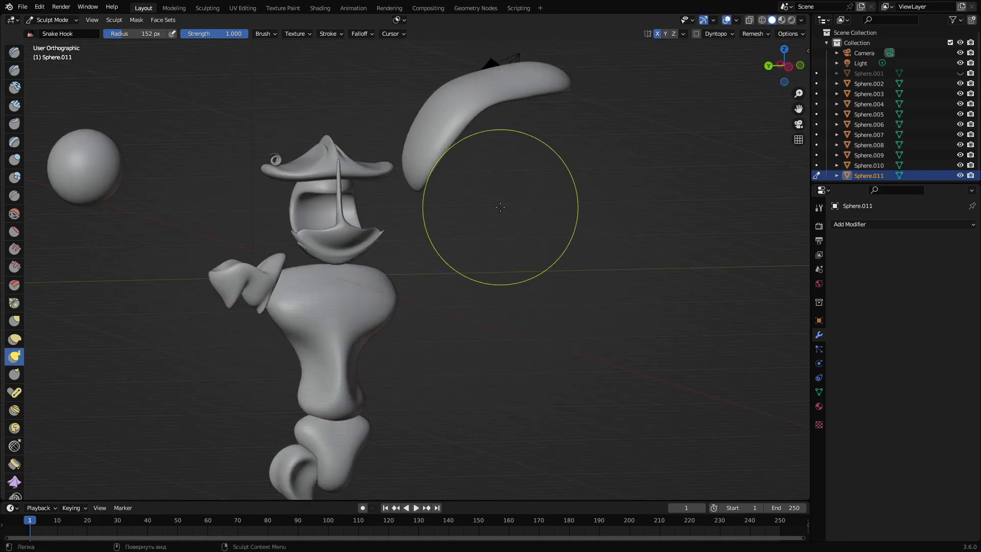
key(ctrl+z)
key(ctrl+z)
key(ctrl+z)
key(ctrl+z)
Sculpt the sphere with Snake Hook and X symmetry into a curved, two-pronged piece
mouse_move(427, 204)
mouse_down()
mouse_move(506, 210)
mouse_move(510, 234)
mouse_move(492, 225)
mouse_up()
scroll(492, 225, down, 3)
mouse_move(508, 235)
middle_down()
mouse_move(475, 235)
mouse_move(474, 183)
middle_up()
scroll(475, 236, down, 1)
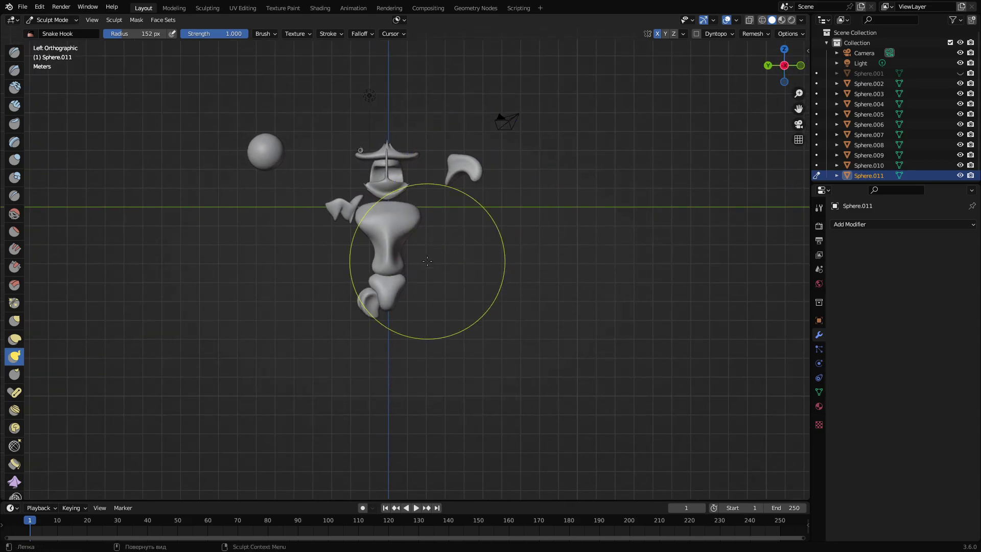
Switch the two-pronged piece to Object Mode and center its origin on its geometry
click(51, 20)
click(54, 28)
middle_drag(381, 209, 434, 314)
scroll(410, 250, up, 2)
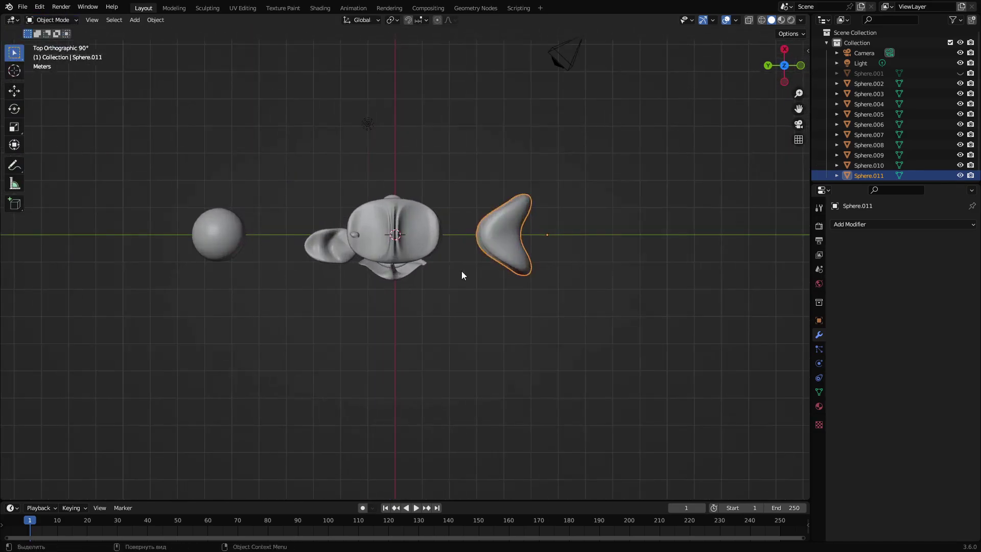
right_click(495, 228)
mouse_move(495, 229)
click(541, 240)
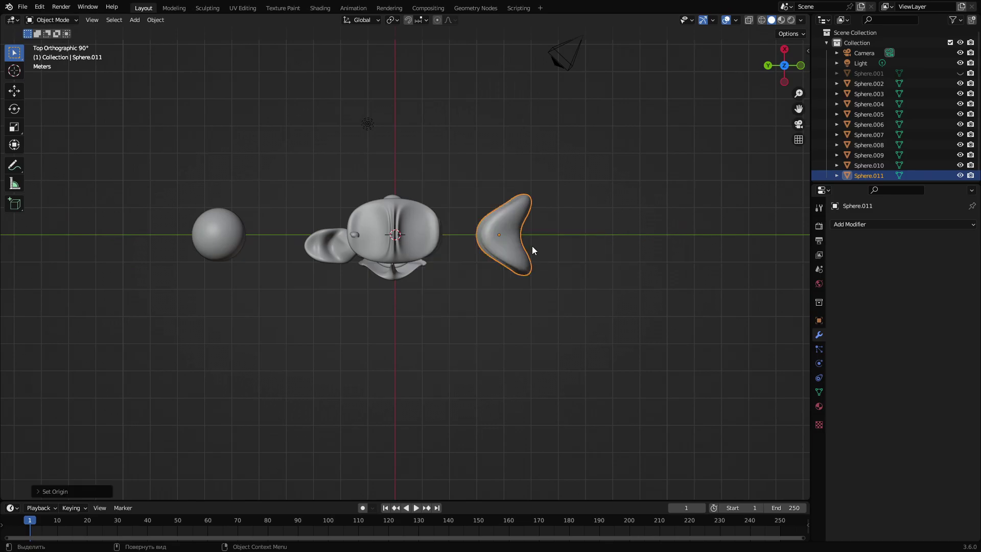
Rotate the two-pronged piece 90° in the top view
key(r)
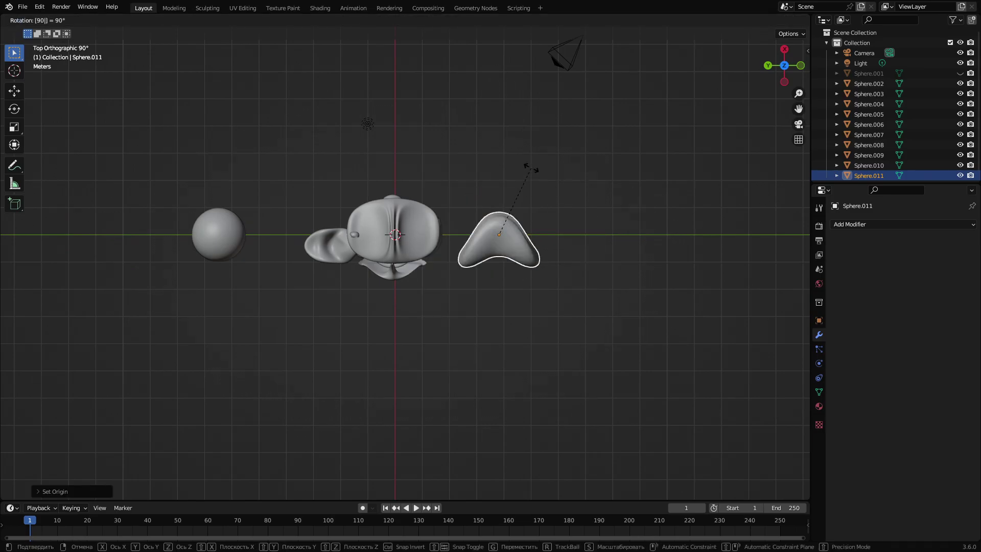
click(533, 194)
middle_drag(471, 247, 295, 157)
middle_drag(473, 227, 525, 327)
Turn the two-pronged piece around in the top view so its rounded apex faces the character's front
key(r)
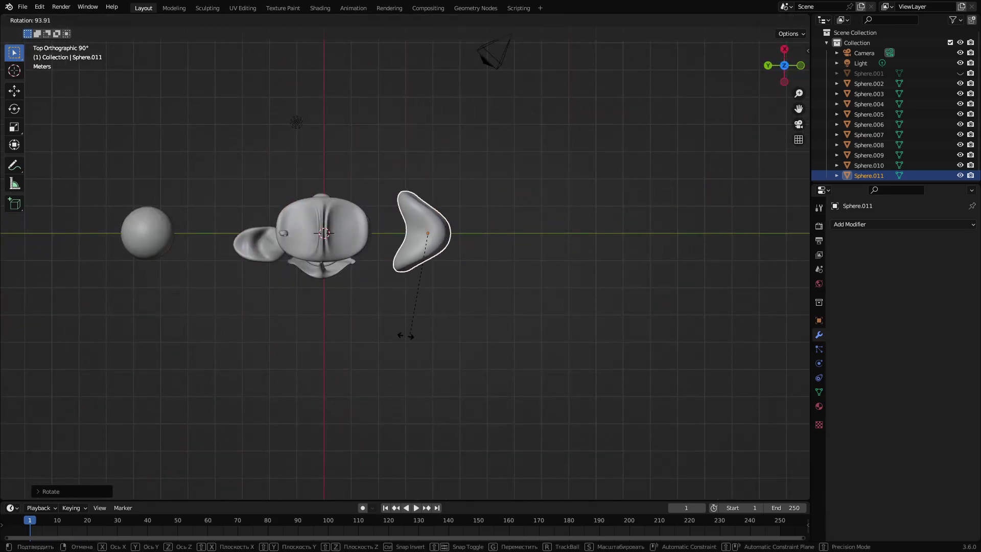
click(320, 244)
middle_drag(378, 218, 473, 169)
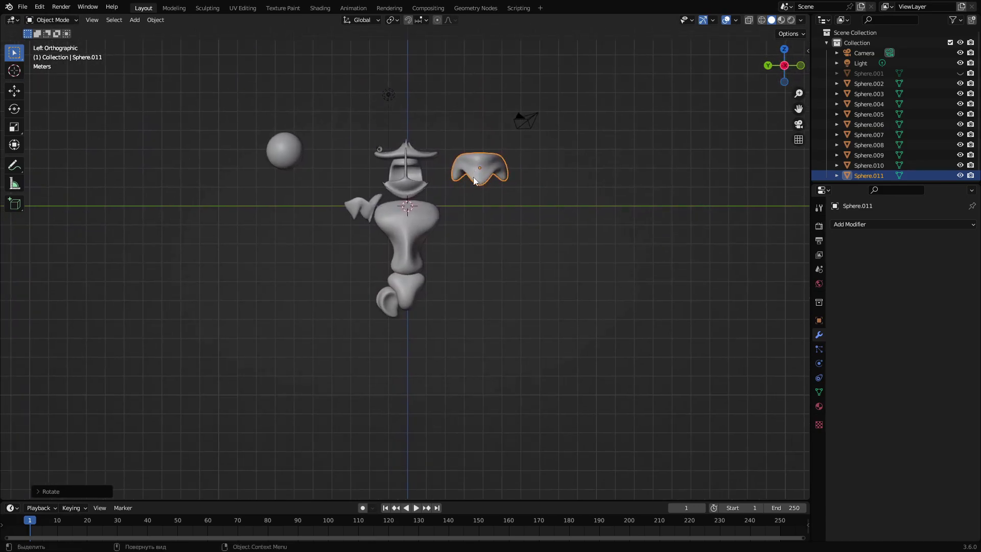
Delete the old pelvis piece beneath the torso
scroll(462, 247, up, 2)
click(404, 299)
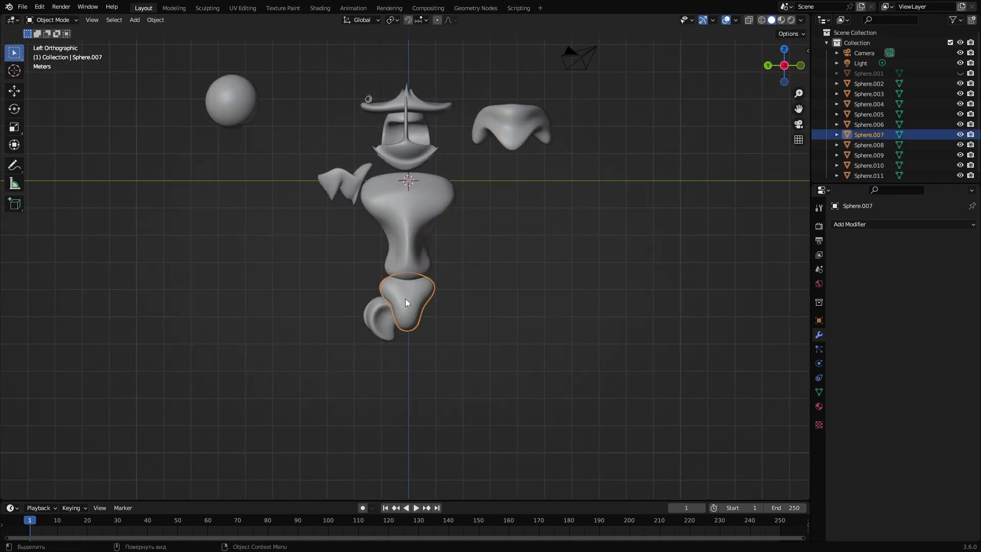
key(Delete)
Move the two-pronged piece beneath the torso as the new pelvis and scale it down
click(518, 129)
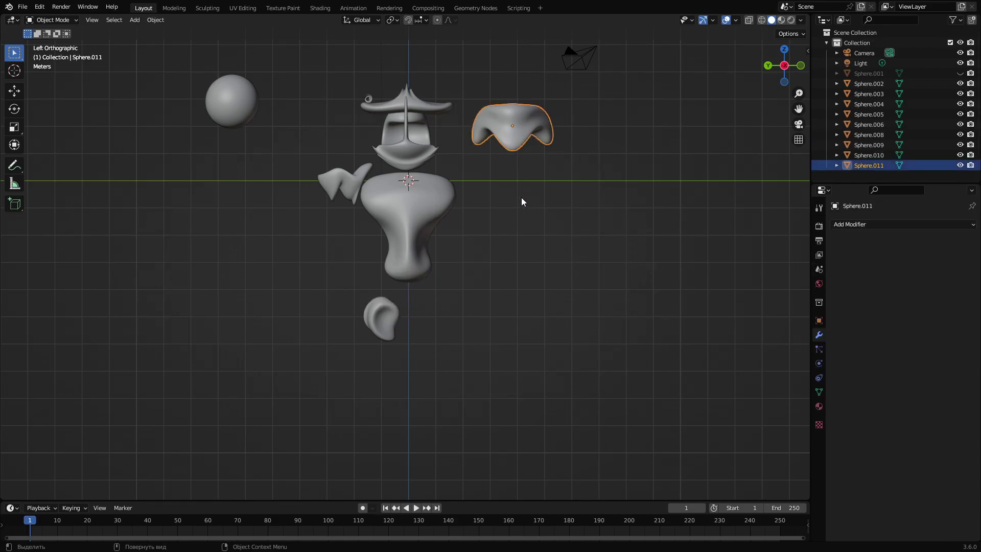
key(g)
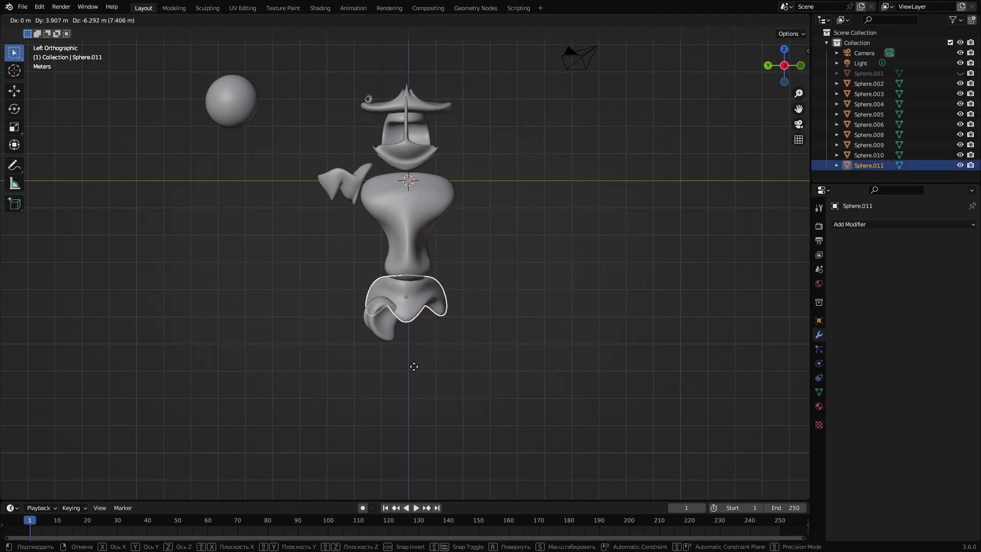
click(413, 367)
key(s)
click(459, 316)
Fit the new pelvis piece against the torso's lower end, adjusting its position in the left and front views
scroll(416, 322, up, 3)
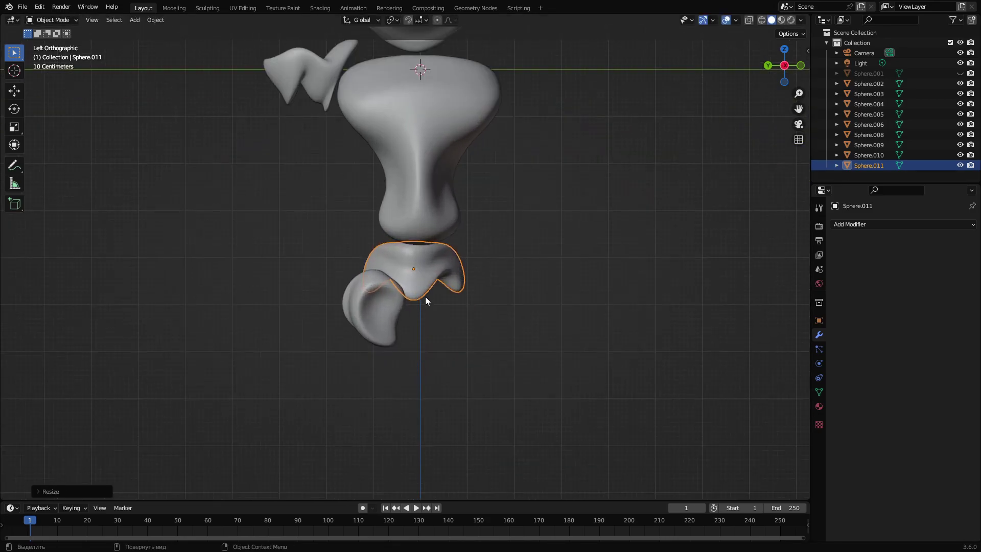
key(g)
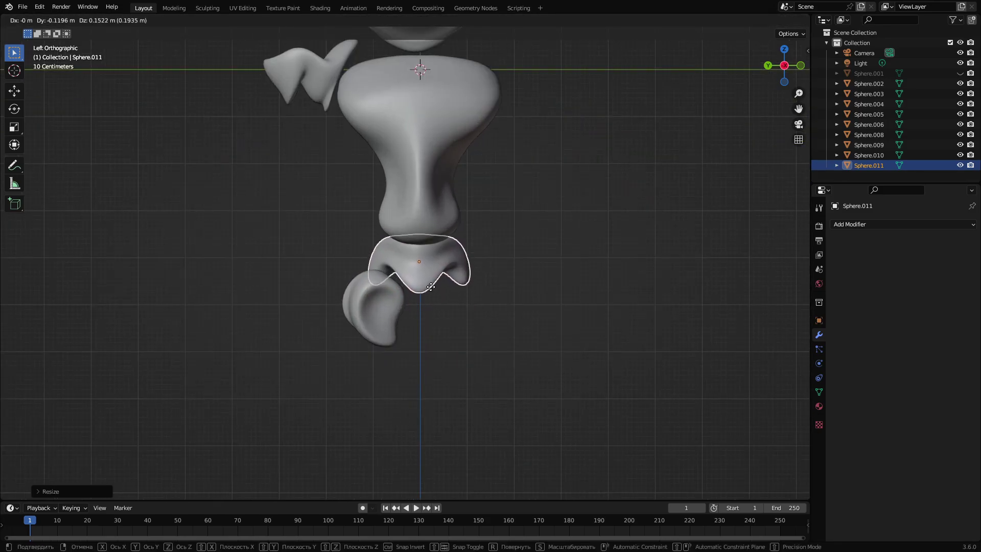
click(431, 289)
middle_drag(432, 302, 394, 298)
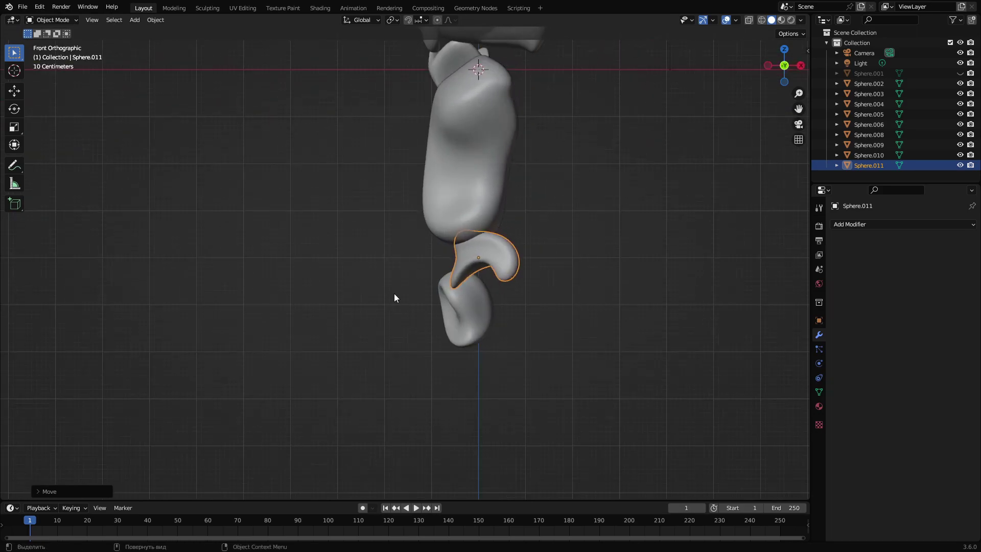
key(g)
click(461, 296)
middle_drag(461, 296, 352, 294)
Move the curved, hollowed leg piece up against the side of the pelvis
scroll(422, 335, up, 2)
click(376, 341)
key(g)
click(419, 355)
scroll(385, 354, up, 1)
key(g)
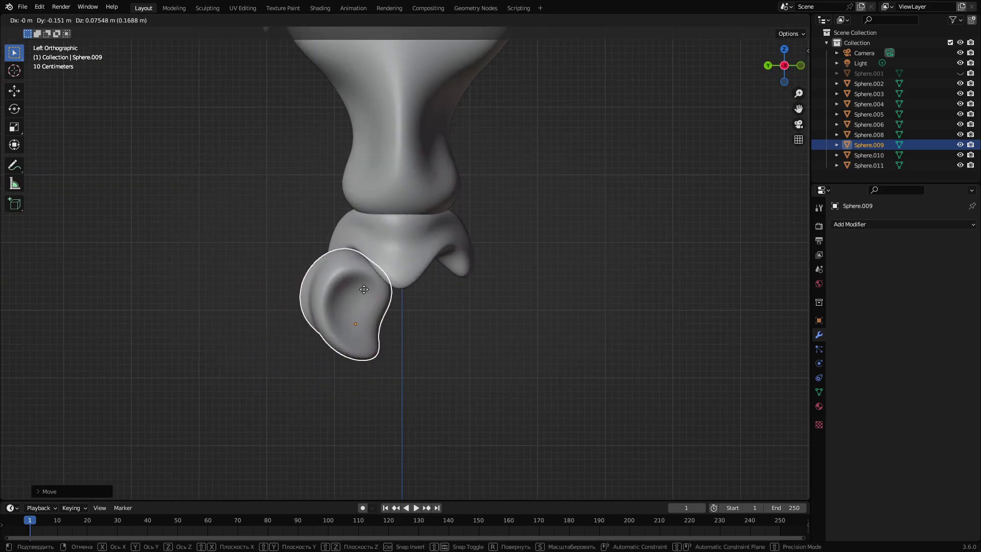
click(364, 289)
Move the pointed shoulder piece closer to the torso's upper side and deselect it
scroll(492, 286, down, 6)
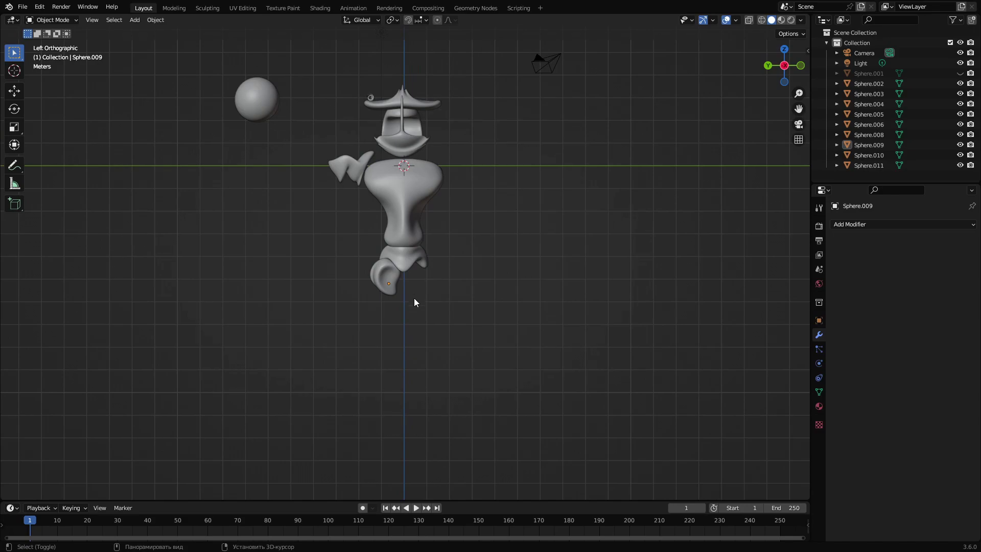
shift+middle_drag(414, 294, 412, 332)
mouse_move(442, 275)
middle_down()
mouse_move(475, 284)
mouse_move(431, 286)
mouse_move(422, 271)
mouse_move(431, 286)
middle_up()
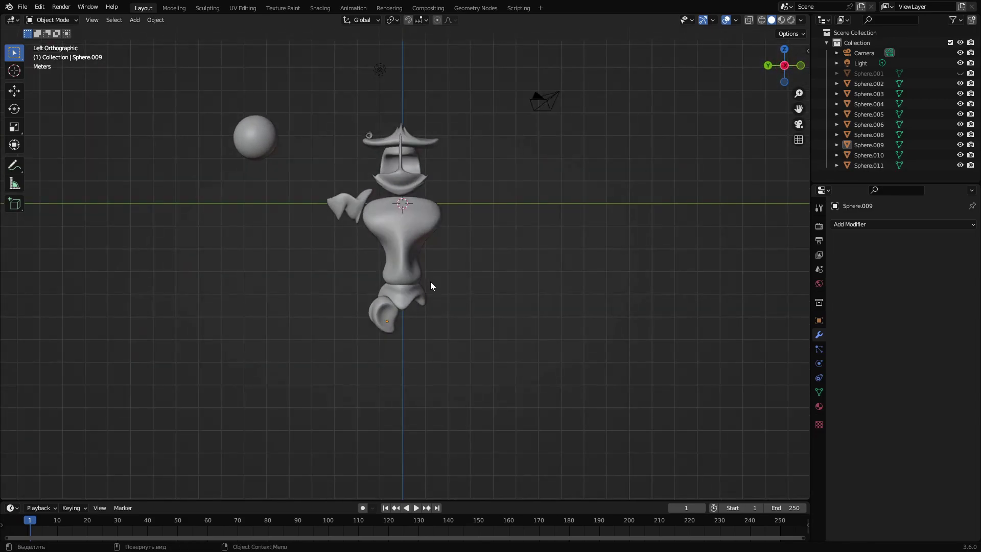
scroll(343, 234, up, 4)
click(350, 242)
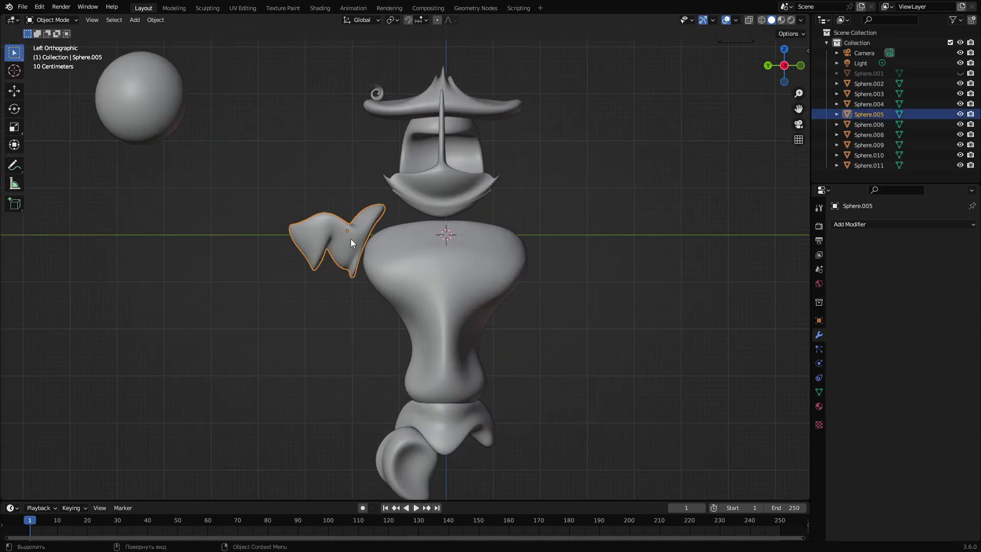
key(g)
click(373, 256)
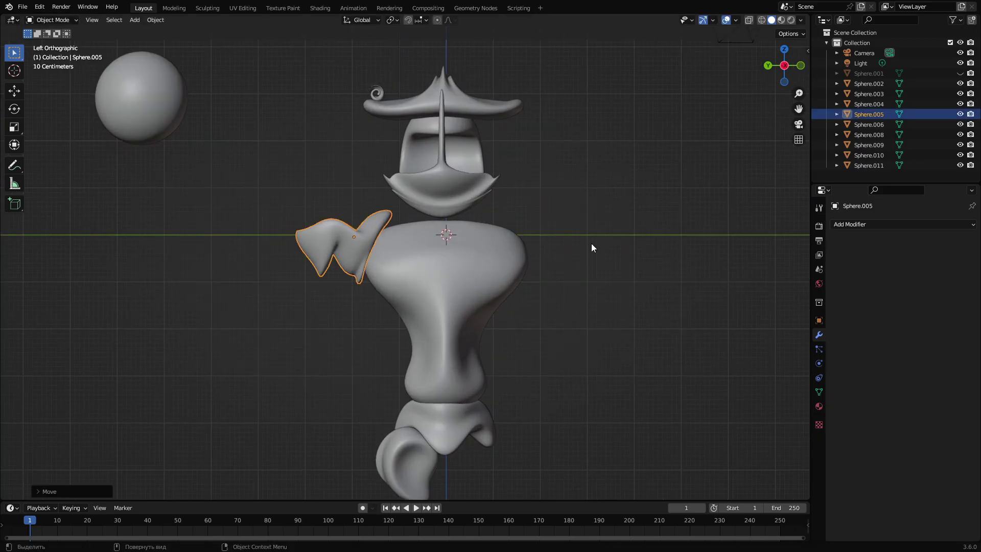
click(583, 248)
Select the curl, hat brim, head and face mask together and lower them along Z onto the torso
scroll(527, 278, down, 4)
shift+middle_drag(476, 296, 459, 297)
scroll(410, 237, up, 4)
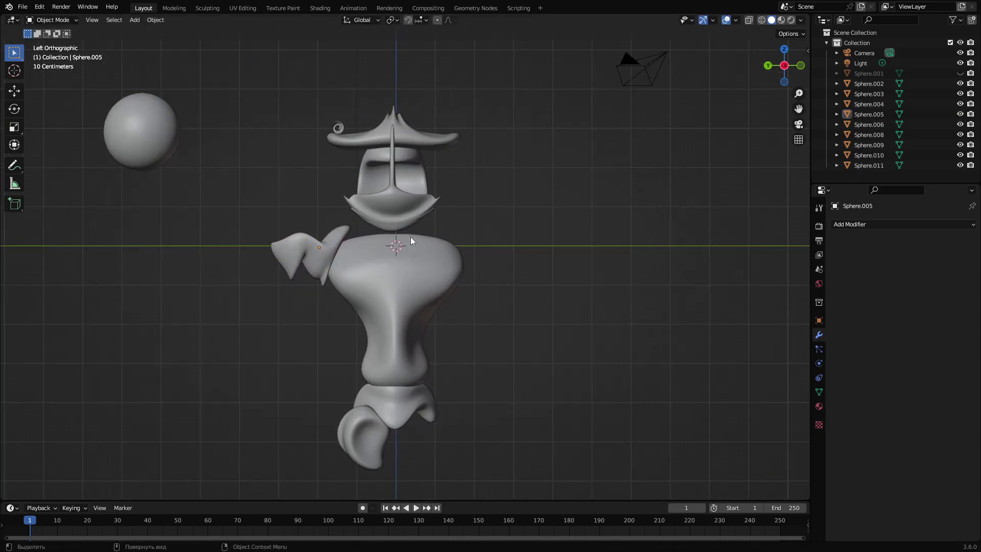
click(330, 98)
shift+click(360, 110)
shift+click(377, 131)
shift+click(387, 186)
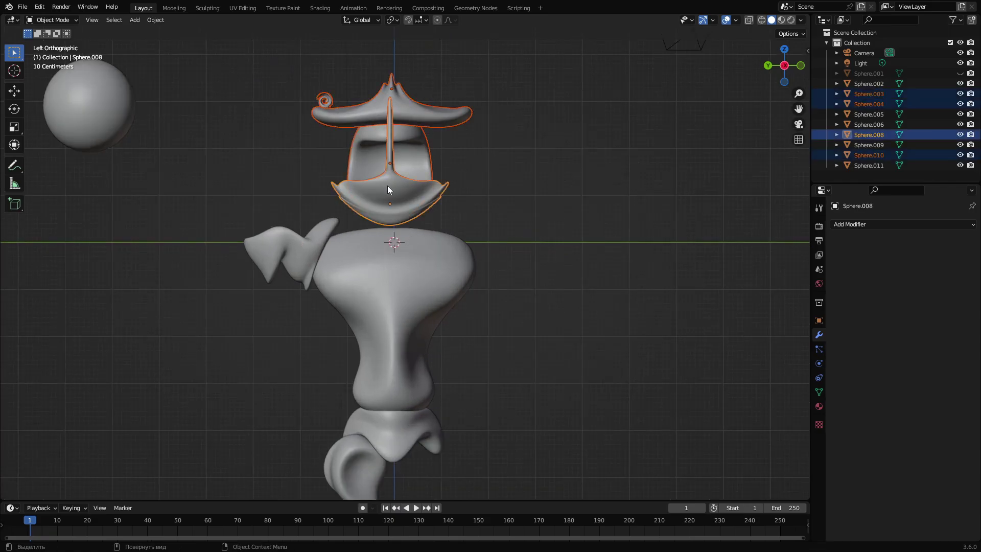
key(g)
key(z)
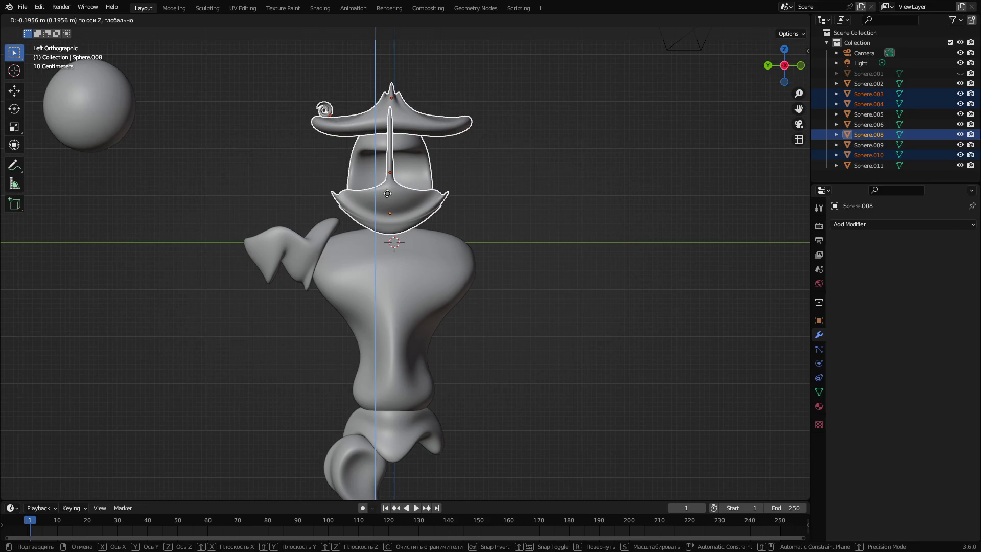
click(389, 202)
Shift the selected head parts about 0.7 m toward negative X and 0.1 m down in the front view, and deselect them
middle_drag(389, 202, 301, 218)
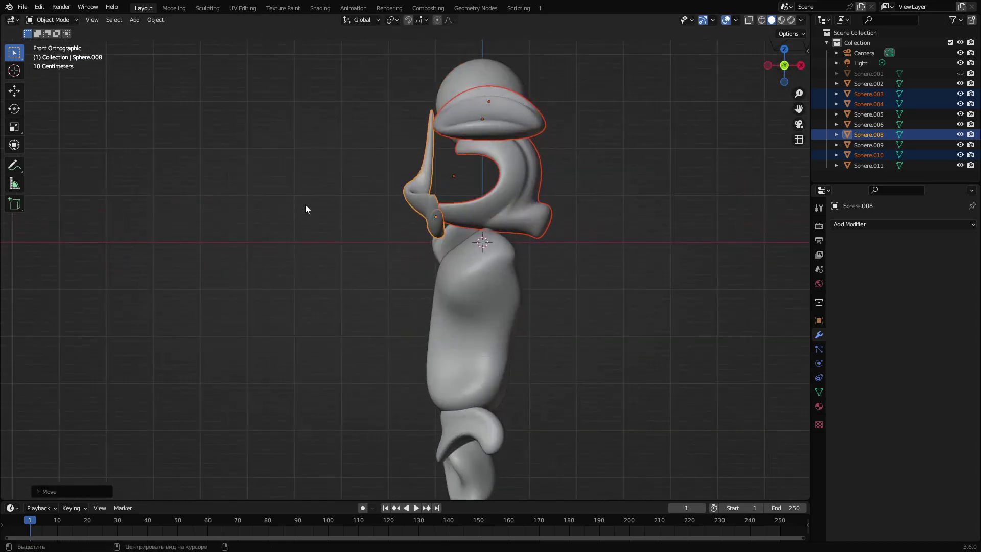
scroll(376, 215, up, 3)
middle_drag(376, 215, 414, 225)
scroll(413, 225, up, 2)
scroll(404, 224, down, 3)
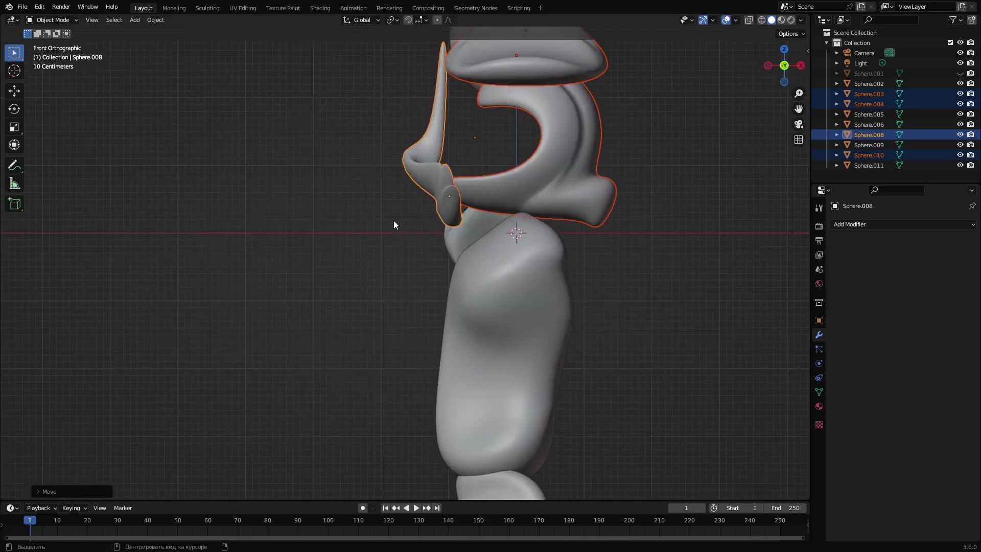
key(KP_1)
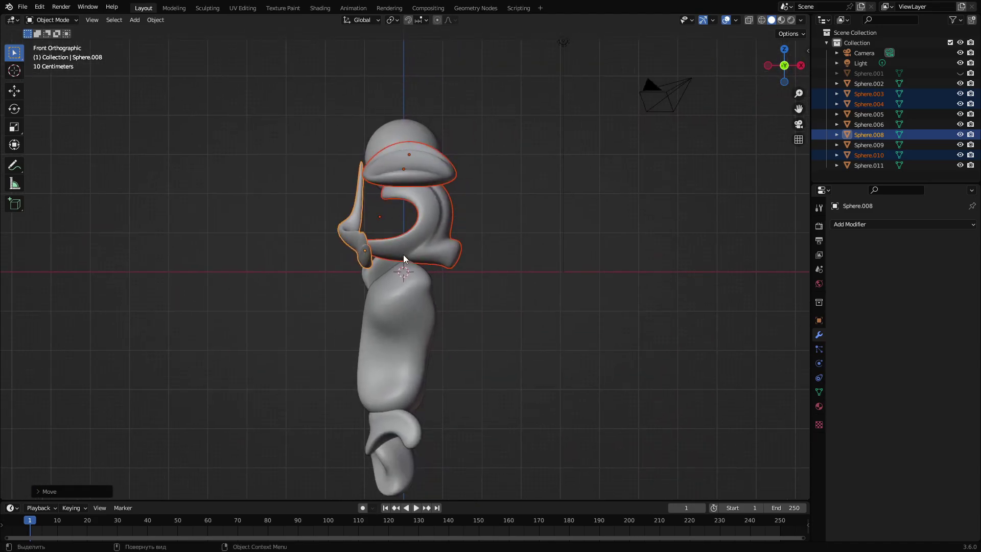
key(g)
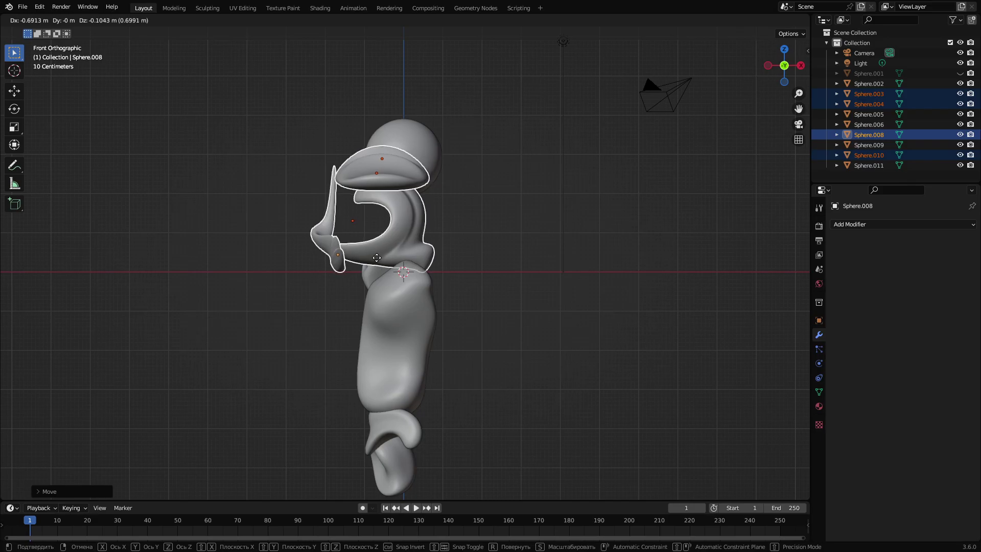
click(376, 257)
middle_drag(376, 258, 332, 277)
click(538, 241)
Duplicate the plain sphere to the opposite side of the character and switch the copy to Sculpt Mode
scroll(511, 251, down, 2)
scroll(470, 242, down, 1)
click(221, 186)
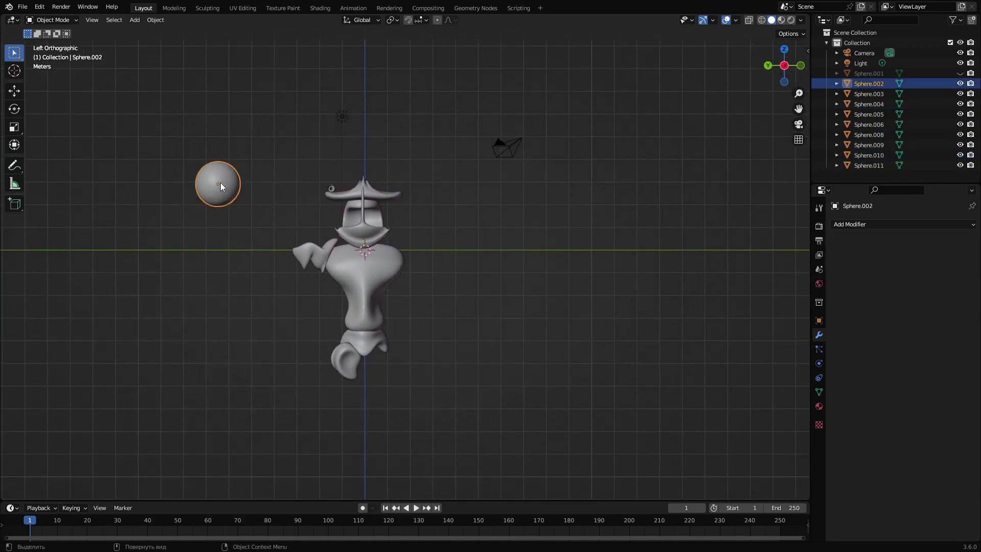
key(shift+d)
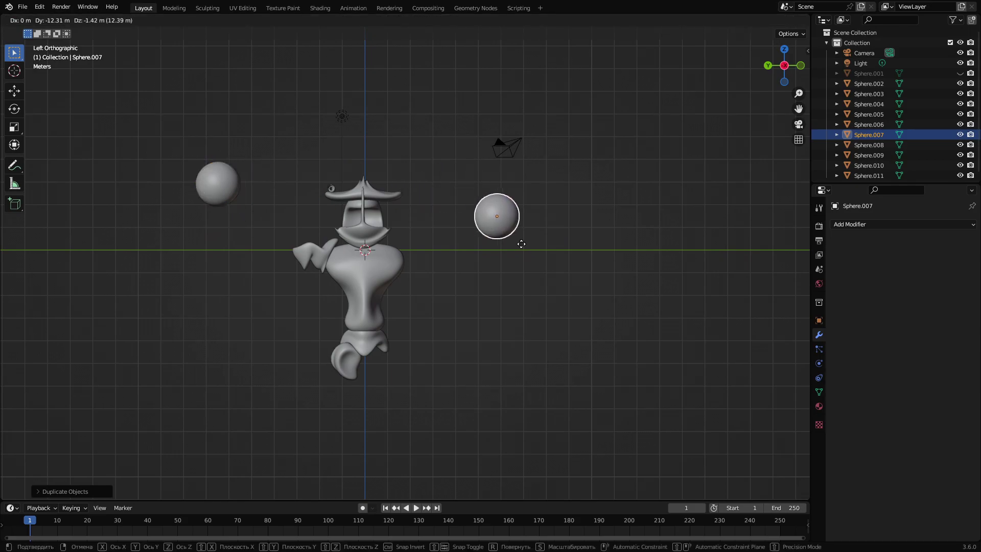
click(525, 240)
scroll(522, 250, up, 1)
shift+middle_drag(522, 251, 479, 276)
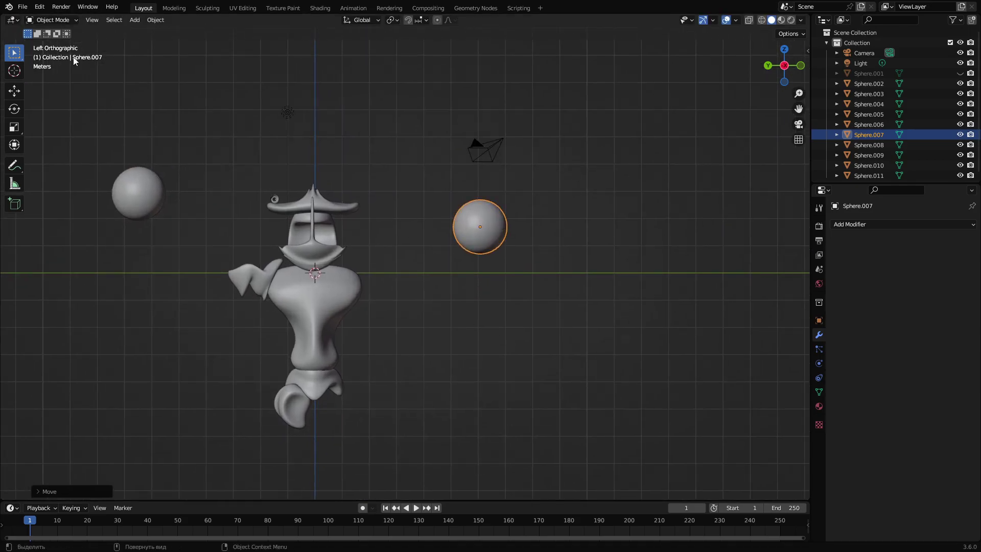
click(45, 18)
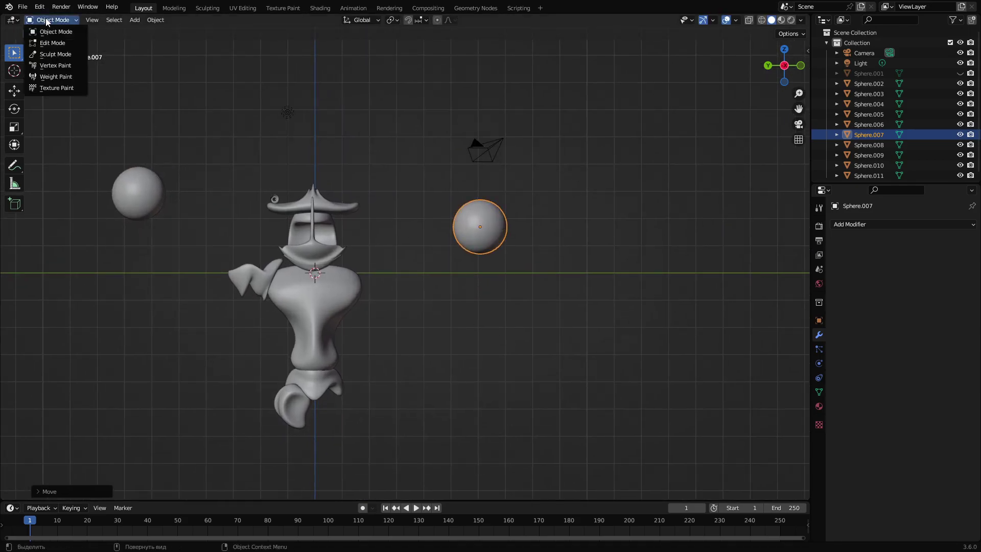
click(54, 54)
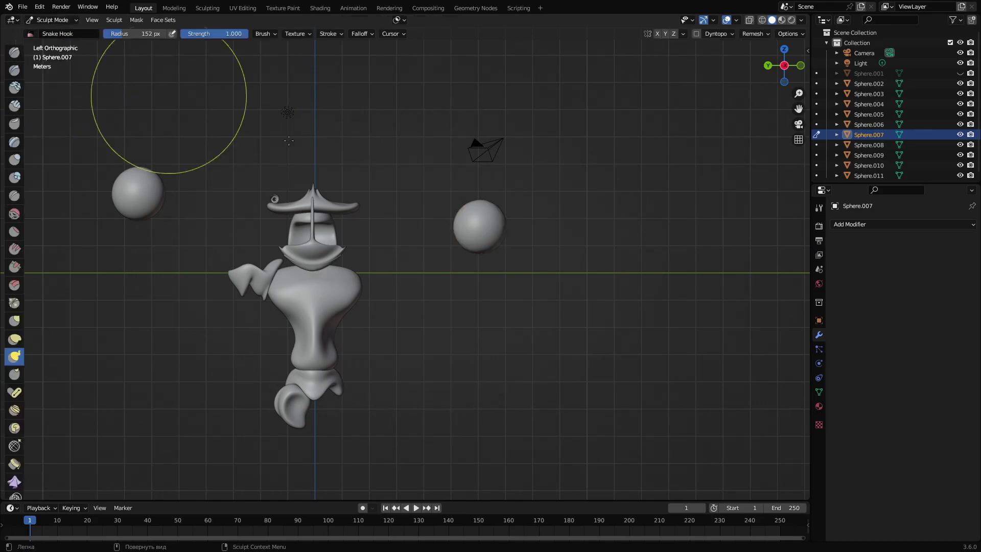
Try to pull the new sphere downward into a long wavy strand with Snake Hook, and undo the strokes
scroll(458, 222, up, 2)
scroll(456, 228, down, 4)
drag(465, 234, 466, 313)
mouse_move(470, 379)
mouse_down()
mouse_move(455, 396)
mouse_move(455, 347)
mouse_move(468, 338)
mouse_move(443, 300)
mouse_move(460, 273)
mouse_move(468, 285)
mouse_up()
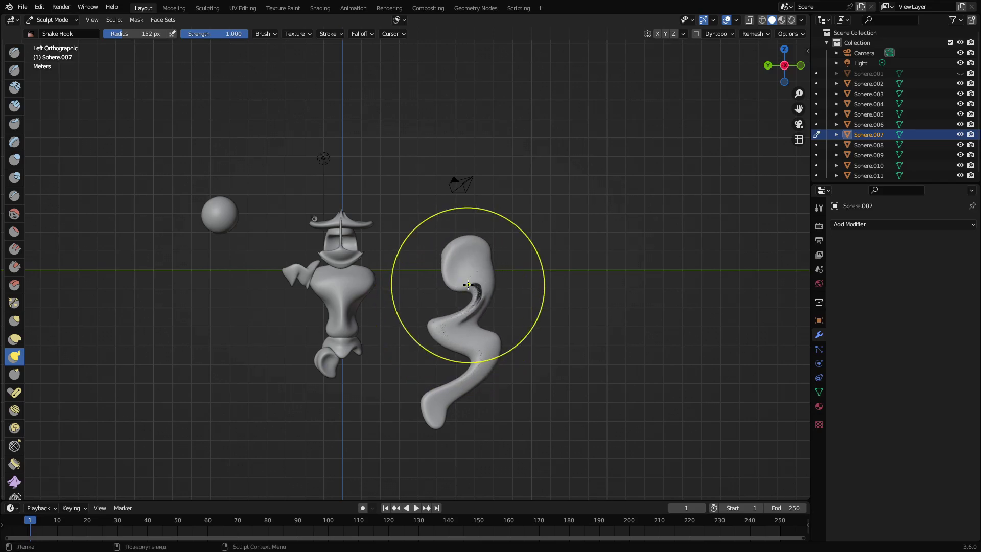
key(ctrl+z)
key(ctrl+z)
key(ctrl+z)
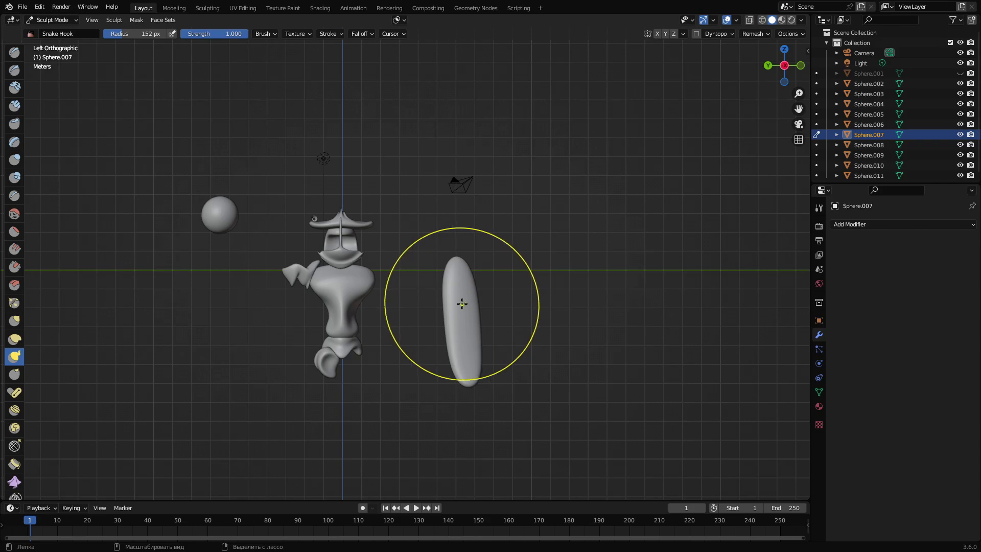
key(ctrl+z)
Try stretching the sphere sideways and diagonally downward with Snake Hook, undoing each attempt
shift+middle_drag(447, 275, 445, 228)
scroll(444, 228, up, 2)
mouse_move(486, 165)
mouse_down()
mouse_move(482, 197)
mouse_move(524, 134)
mouse_move(585, 138)
mouse_move(556, 137)
mouse_move(651, 121)
mouse_move(641, 124)
mouse_move(747, 130)
mouse_move(695, 124)
mouse_up()
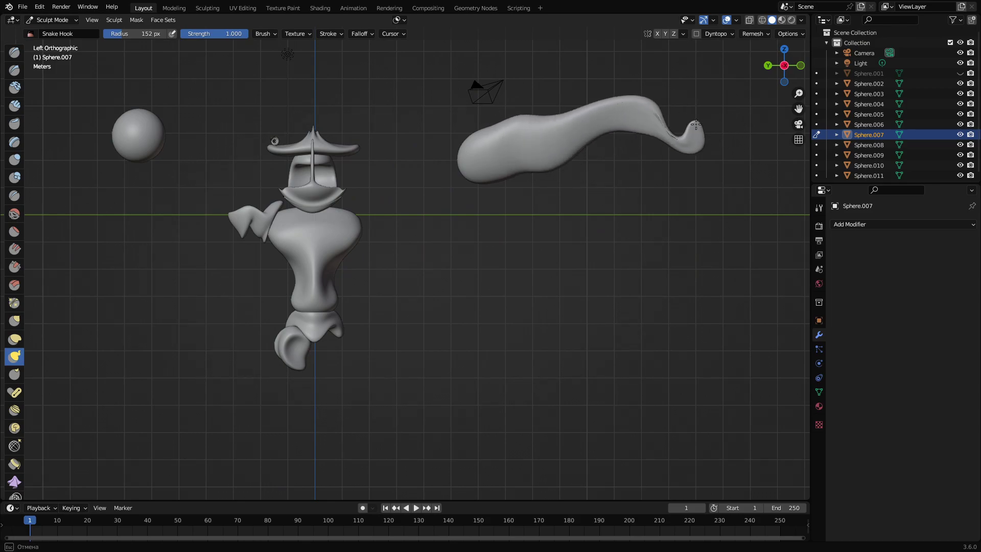
key(ctrl+z)
mouse_move(477, 201)
mouse_down()
mouse_move(571, 174)
mouse_move(559, 201)
mouse_up()
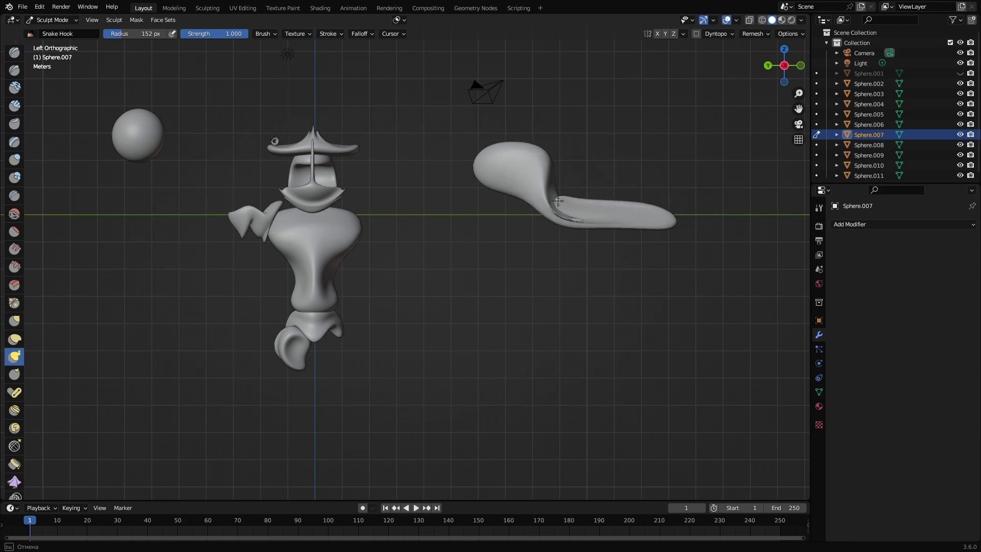
key(ctrl+z)
mouse_move(477, 189)
mouse_down()
mouse_move(416, 313)
mouse_move(415, 361)
mouse_move(380, 418)
mouse_move(368, 415)
mouse_up()
mouse_move(423, 341)
middle_down()
mouse_move(317, 353)
mouse_move(427, 332)
middle_up()
scroll(427, 332, down, 2)
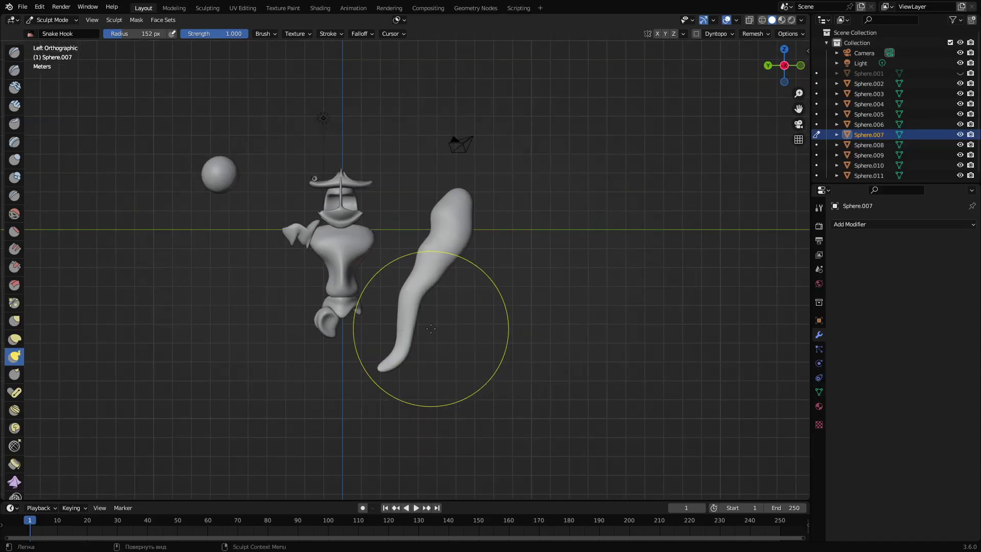
key(ctrl+z)
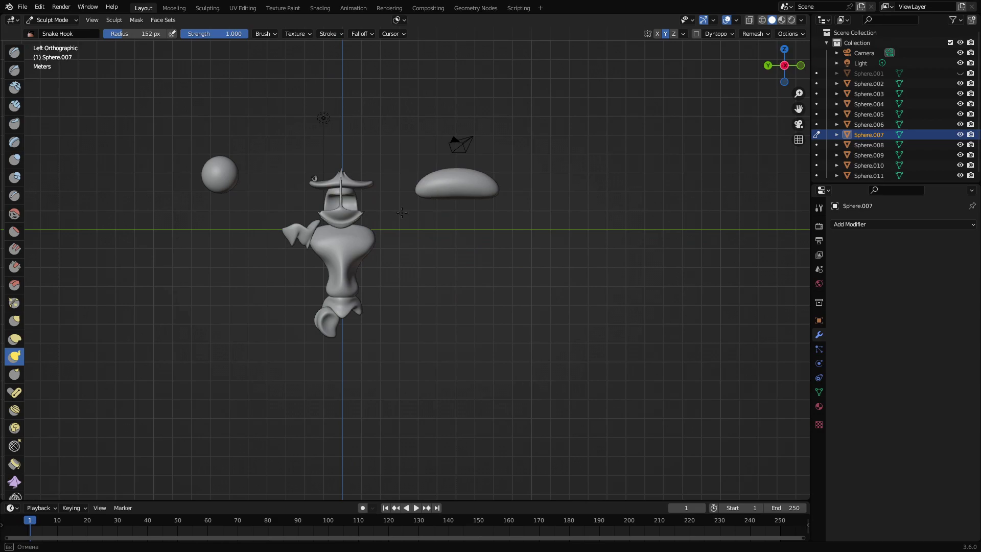
Try to sculpt the sphere into a horned shape with thin wings using Y symmetry, and undo the strokes
mouse_move(428, 176)
mouse_down()
mouse_move(467, 155)
mouse_move(559, 166)
mouse_move(463, 148)
mouse_up()
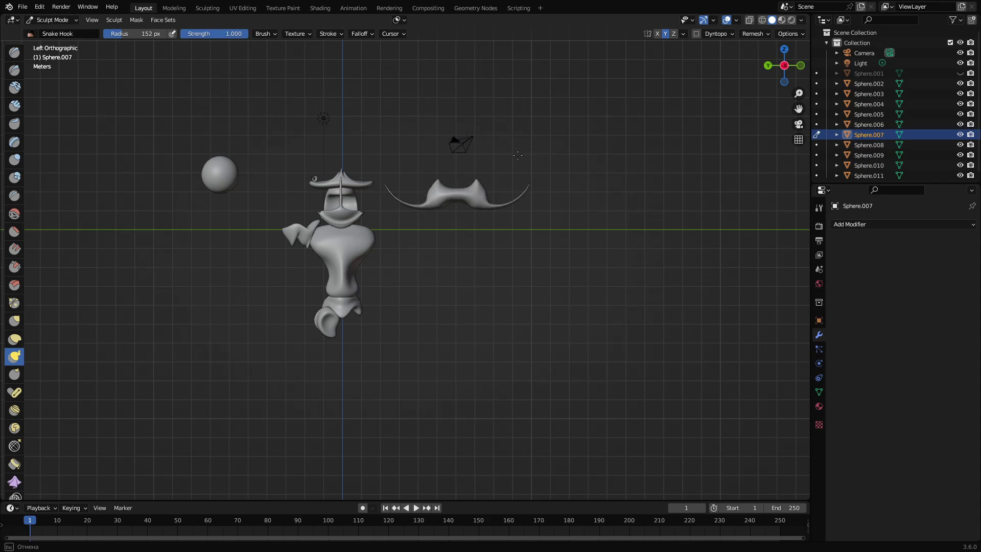
middle_drag(500, 178, 449, 265)
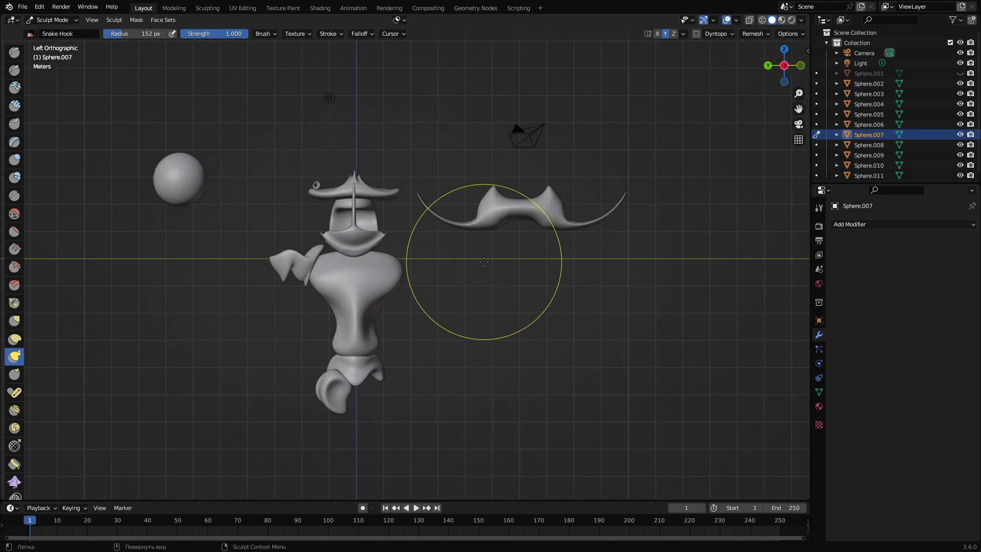
key(ctrl+z)
key(ctrl+z)
key(ctrl+z)
Try a grooved, shell-like shape on the sphere using Y symmetry, and undo the strokes
mouse_move(522, 215)
mouse_down()
mouse_move(572, 225)
mouse_move(538, 215)
mouse_up()
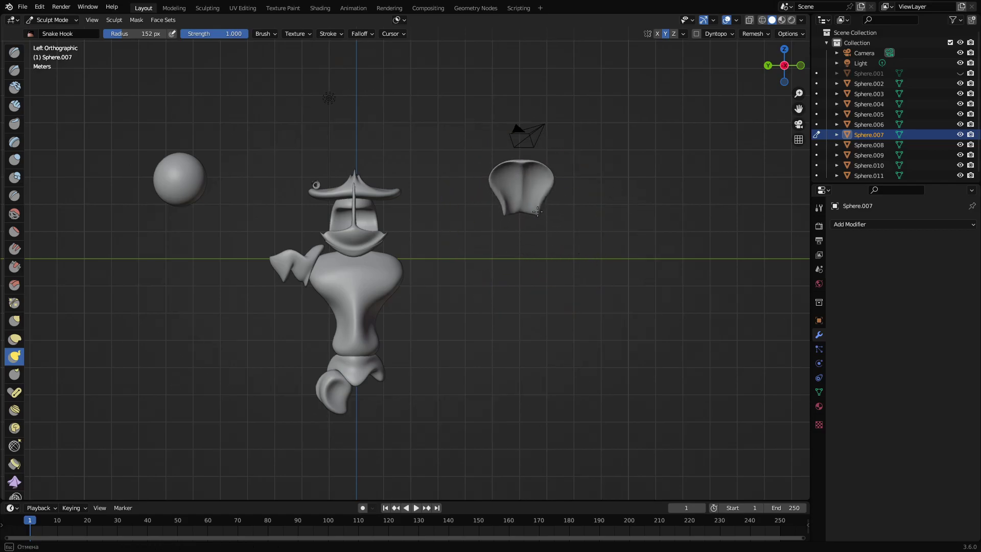
key(Escape)
mouse_move(517, 162)
mouse_down()
mouse_move(518, 122)
mouse_move(582, 145)
mouse_move(561, 173)
mouse_up()
key(ctrl+z)
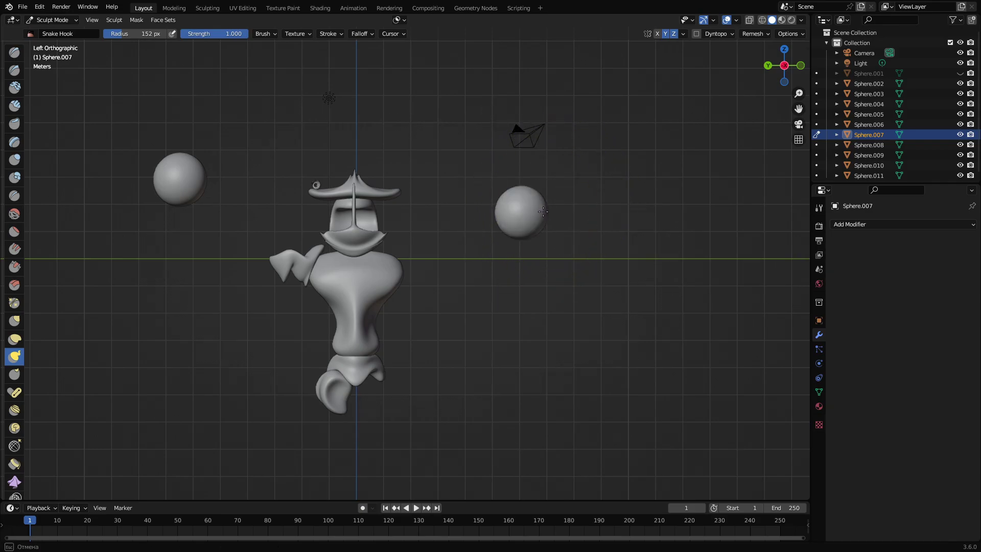
Stretch the sphere vertically into a long spindle with Snake Hook under Y and Z symmetry
drag(542, 207, 533, 88)
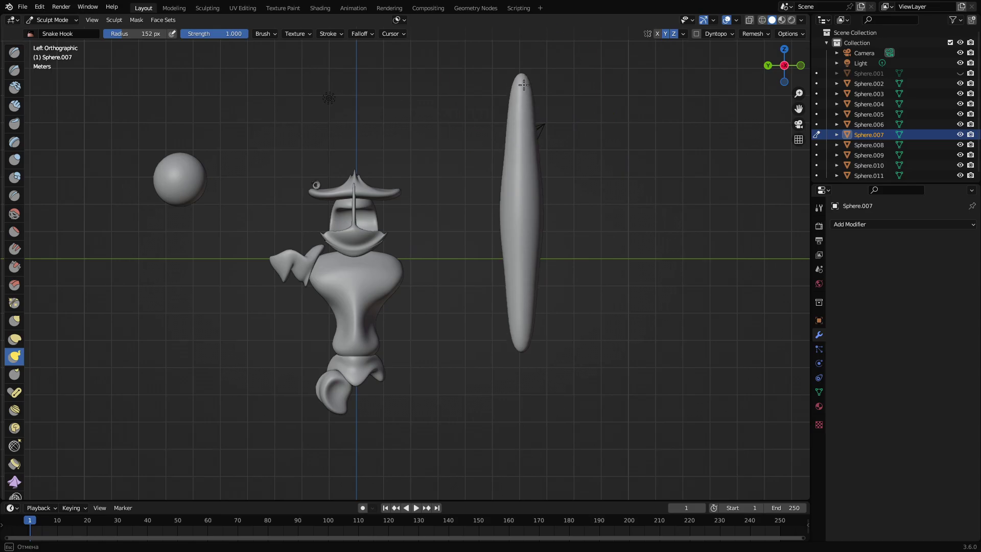